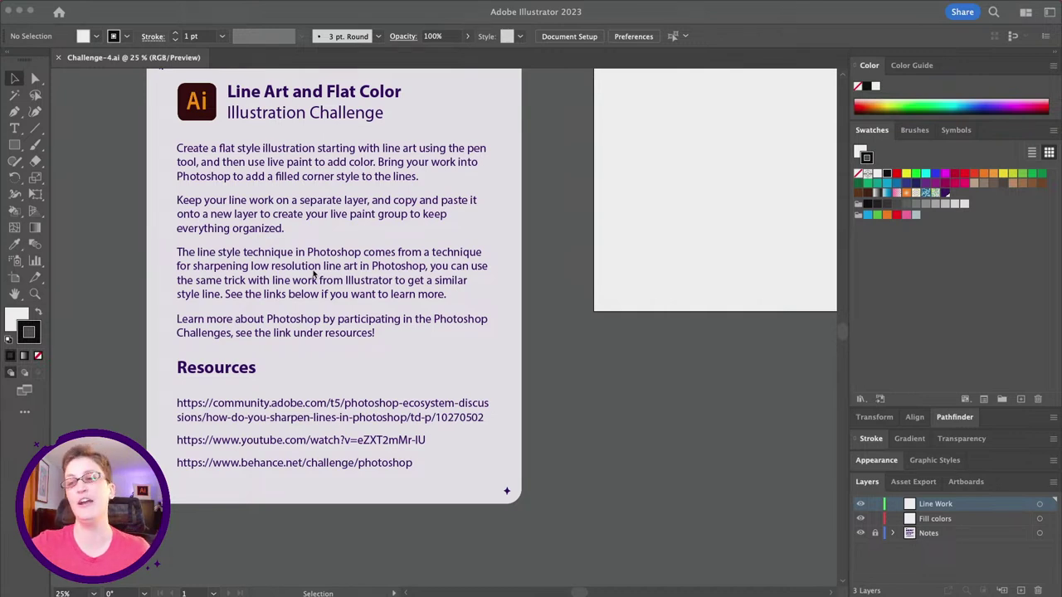
- Draw a circle about 588 px in diameter outward from the centre of the blank artboard on the Line Work layer
scroll(314, 274, "right", 3)
scroll(314, 274, "up", 2)
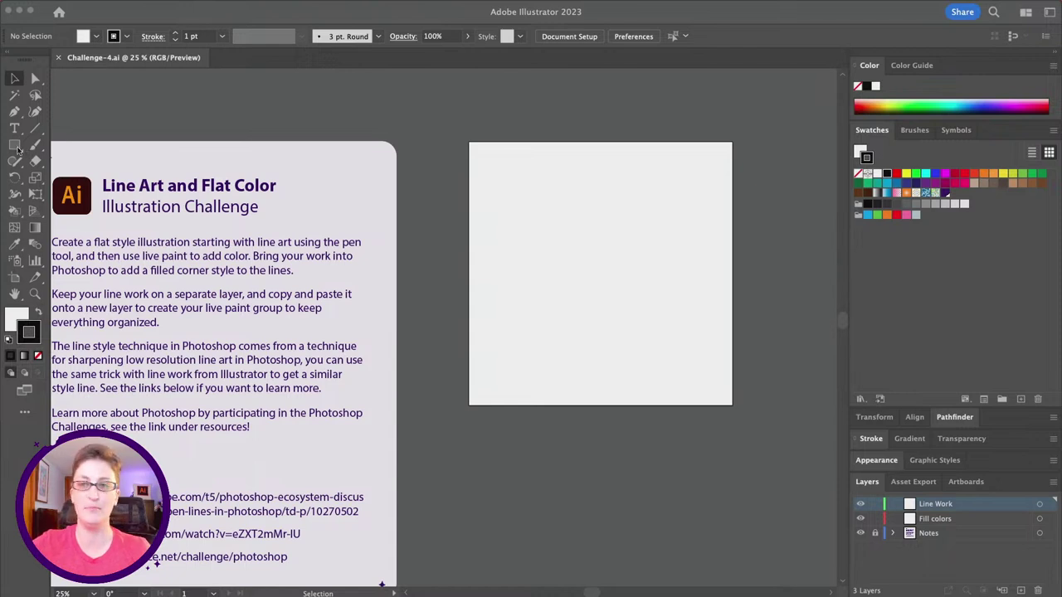
left_click(15, 147)
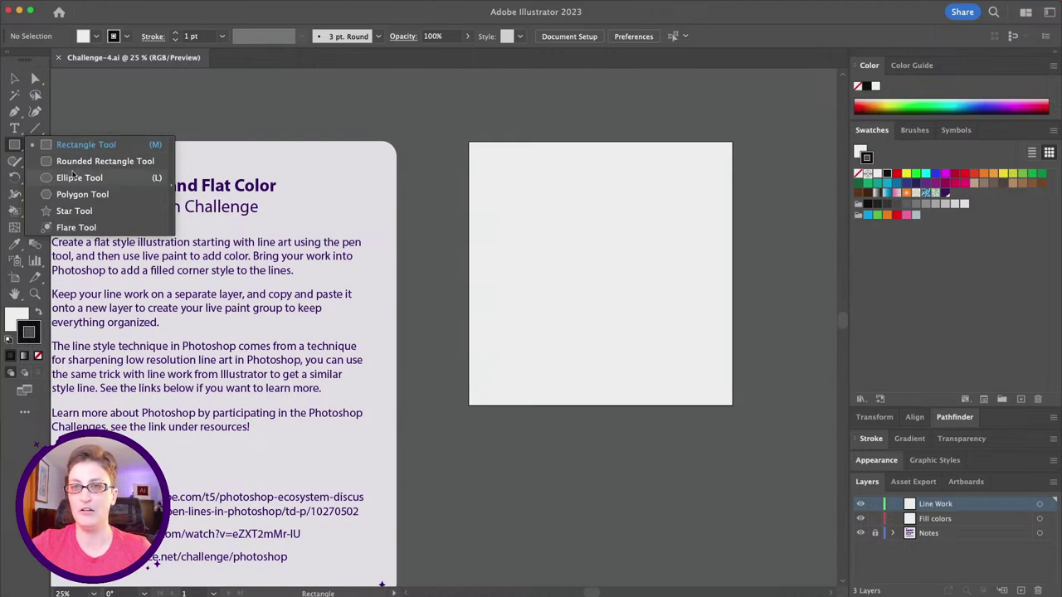
left_click(75, 179)
key("alt")
scroll(656, 285, "up", 1)
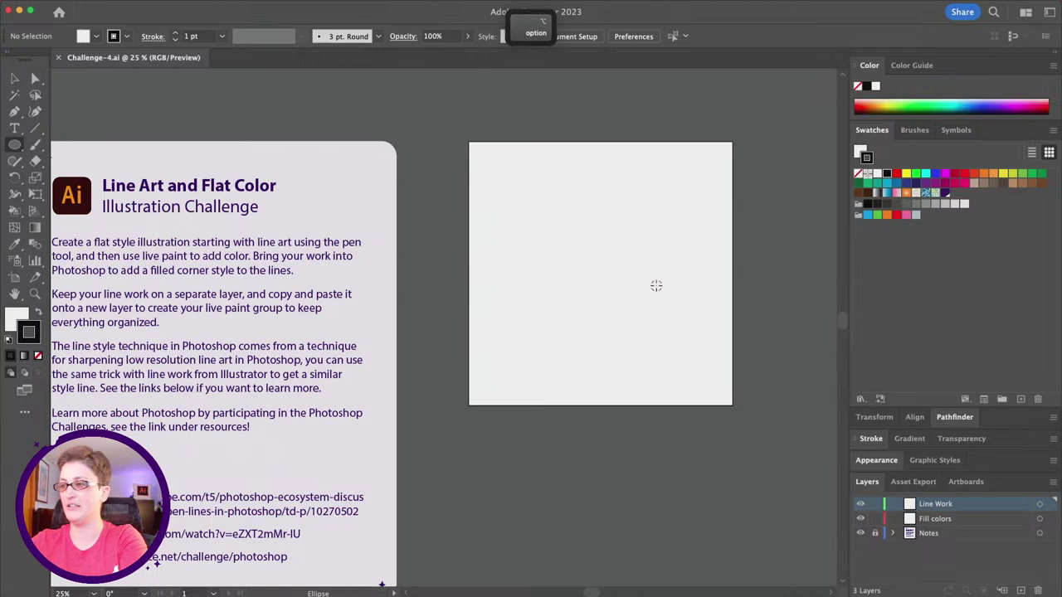
mouse_move(196, 5)
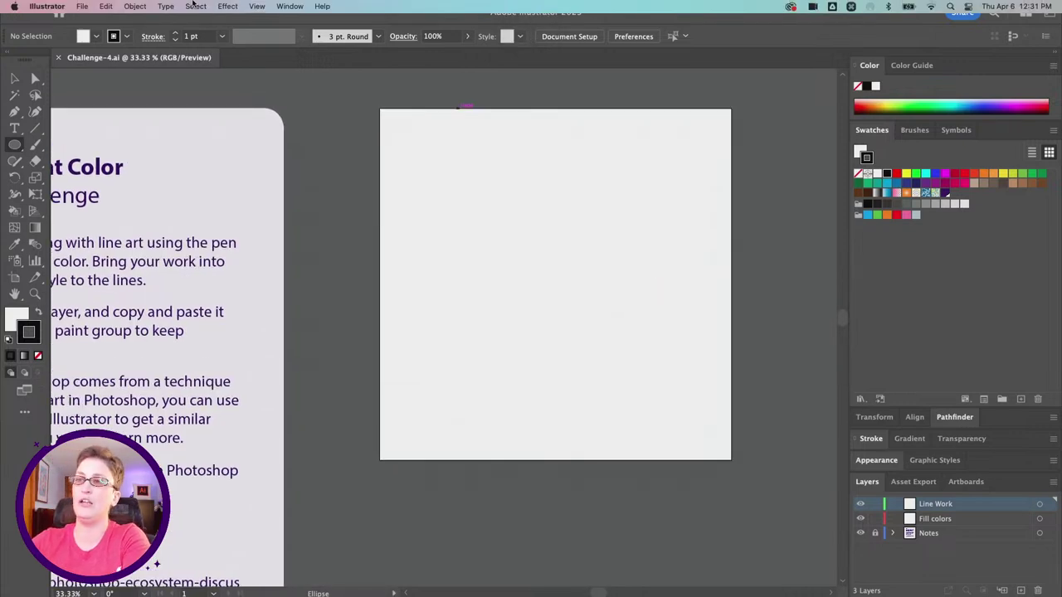
left_click(258, 6)
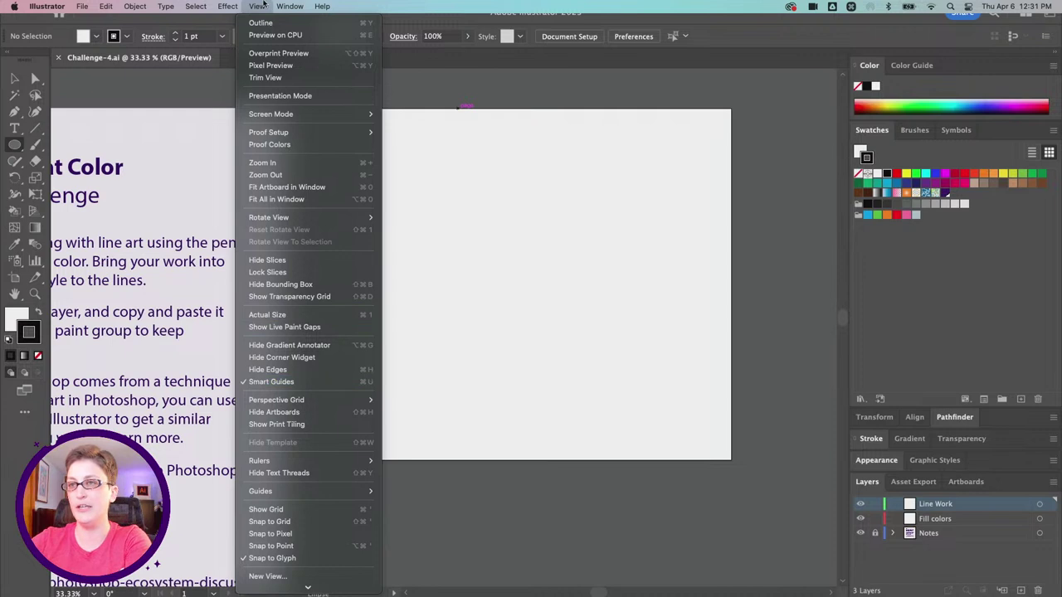
left_click(311, 380)
scroll(404, 165, "right", 2)
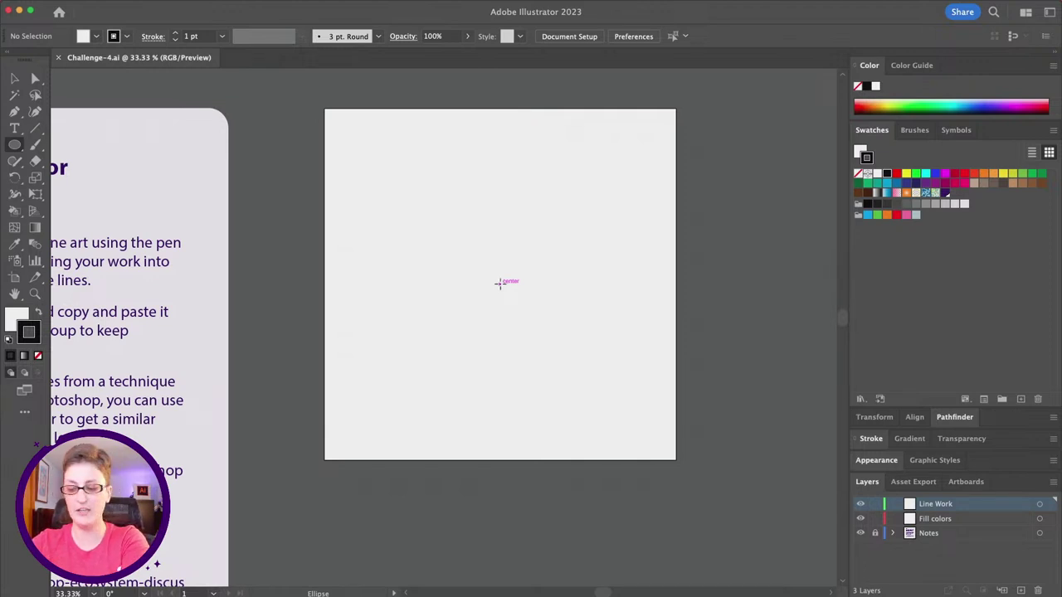
key("alt")
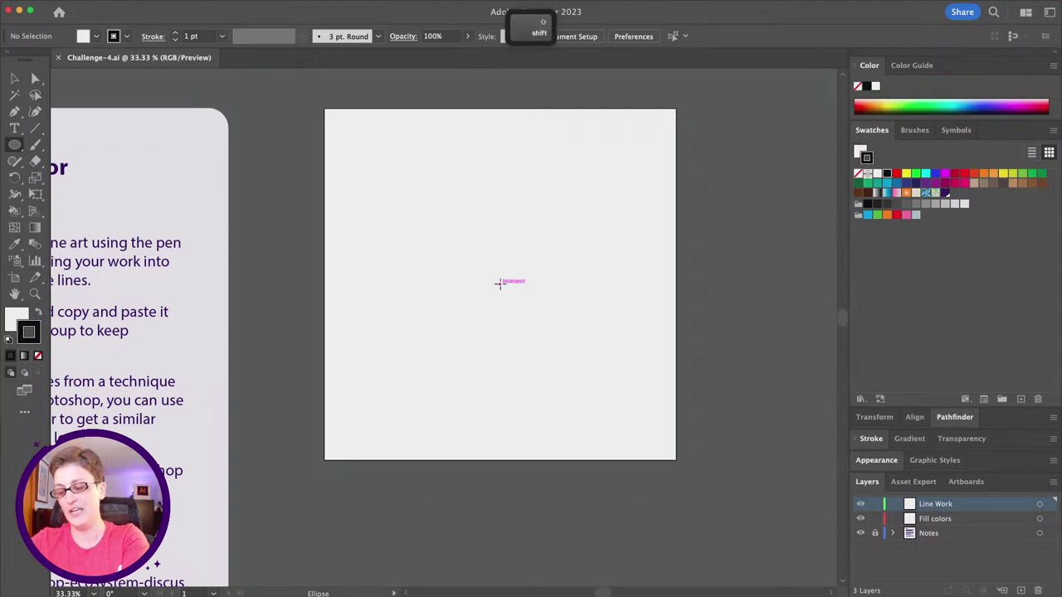
key("shift")
left_click_drag(498, 283, 587, 190)
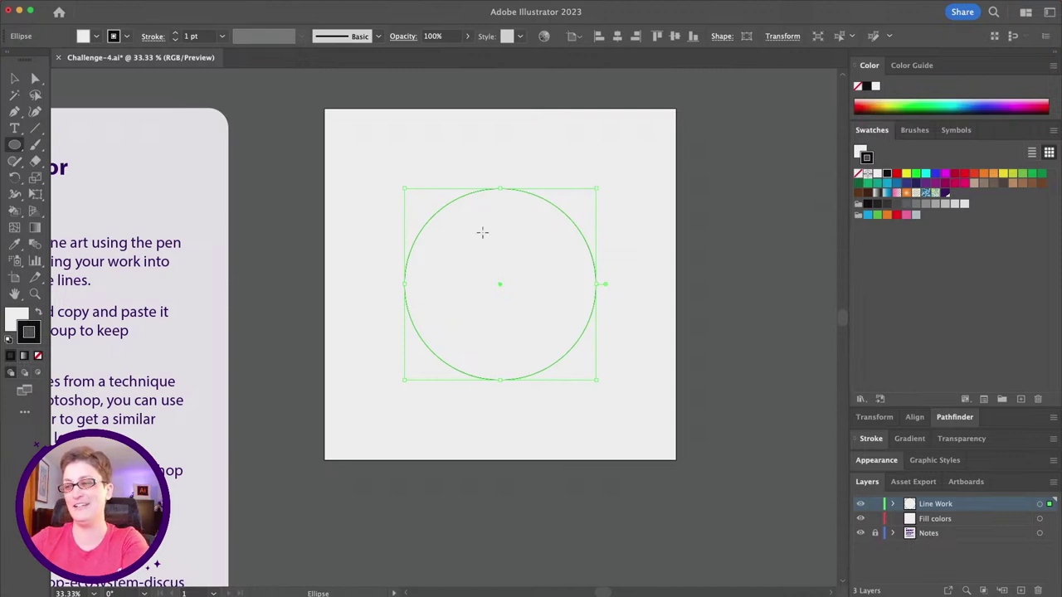
- Draw a rectangle about 588 px wide and 66 px high just above the circle, matching the circle's width
scroll(481, 233, "right", 3)
scroll(482, 234, "up", 1, "alt")
scroll(482, 234, "left", 2)
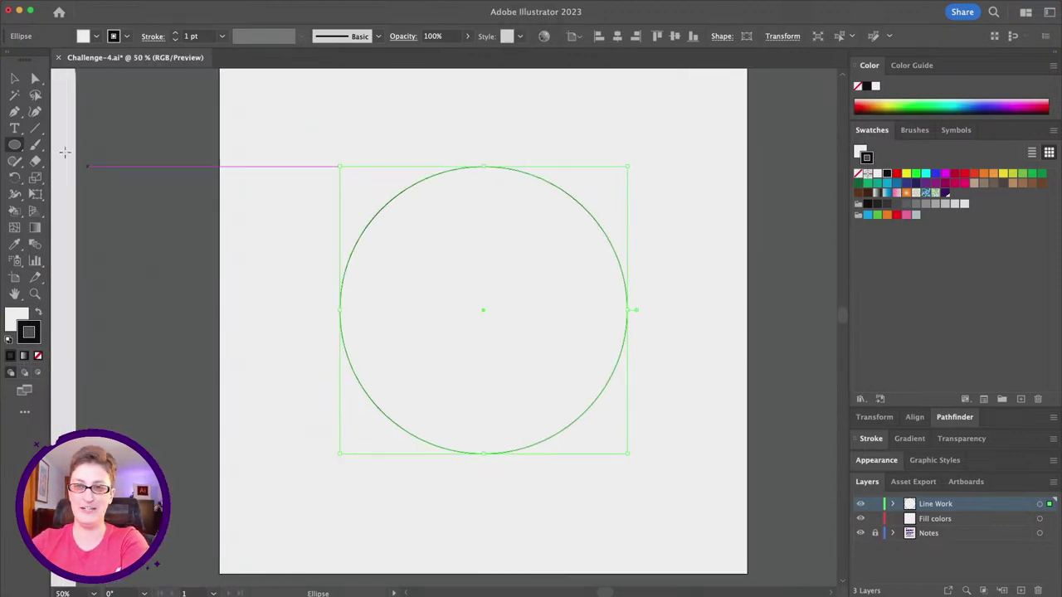
left_click_drag(10, 149, 57, 148)
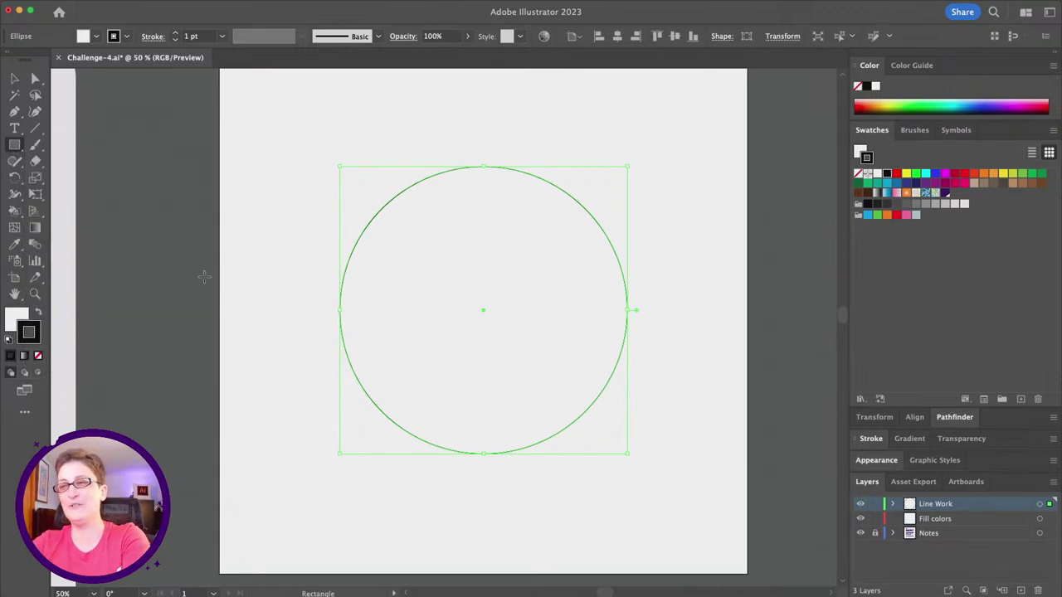
left_click_drag(340, 116, 627, 148)
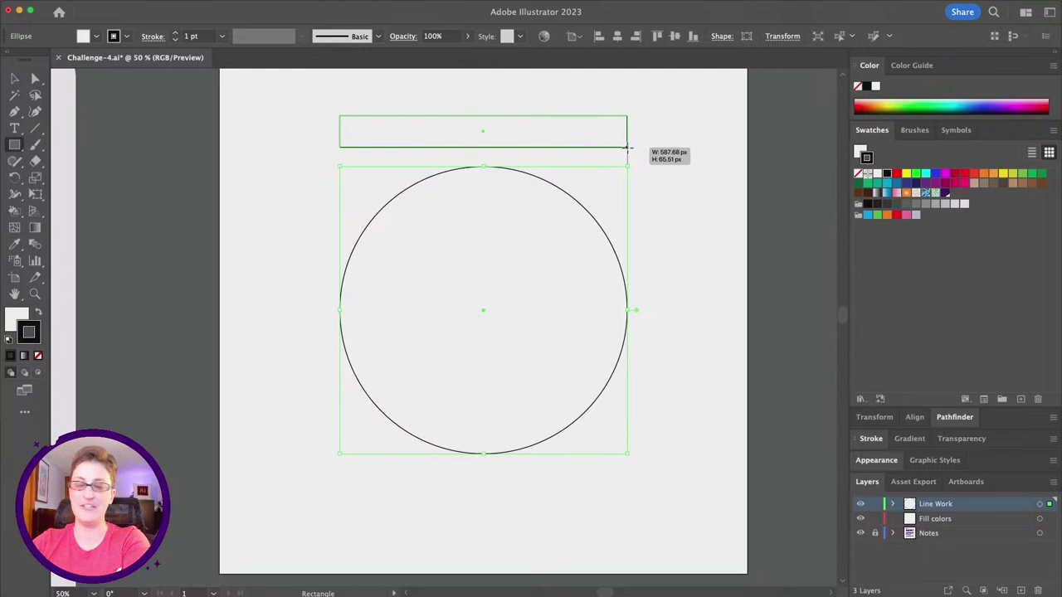
left_click_drag(627, 147, 628, 148)
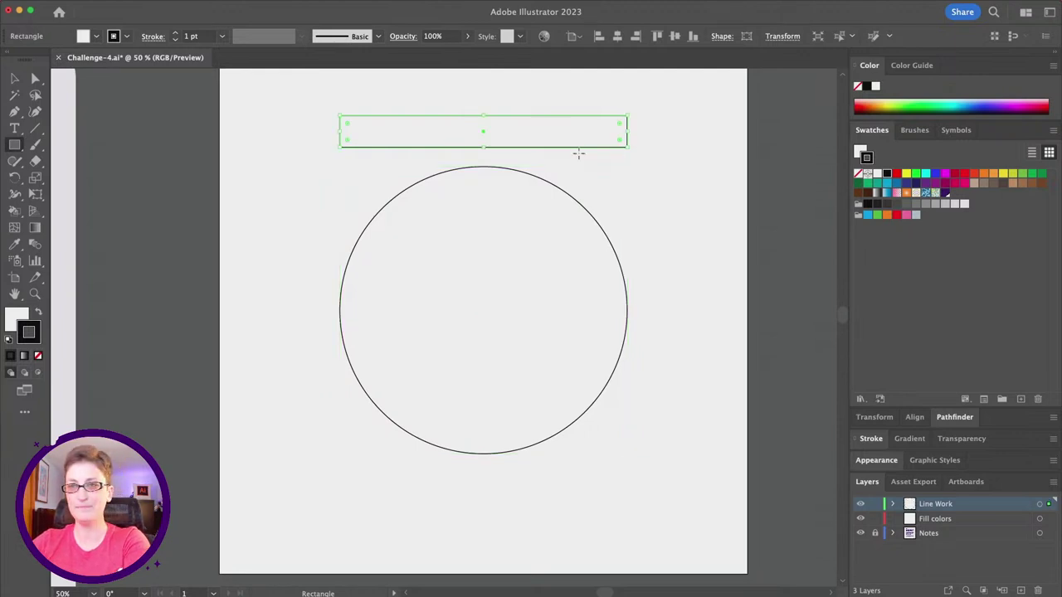
- Move the rectangle straight down so it overlaps the upper part of the circle, and deselect it
left_click(15, 78)
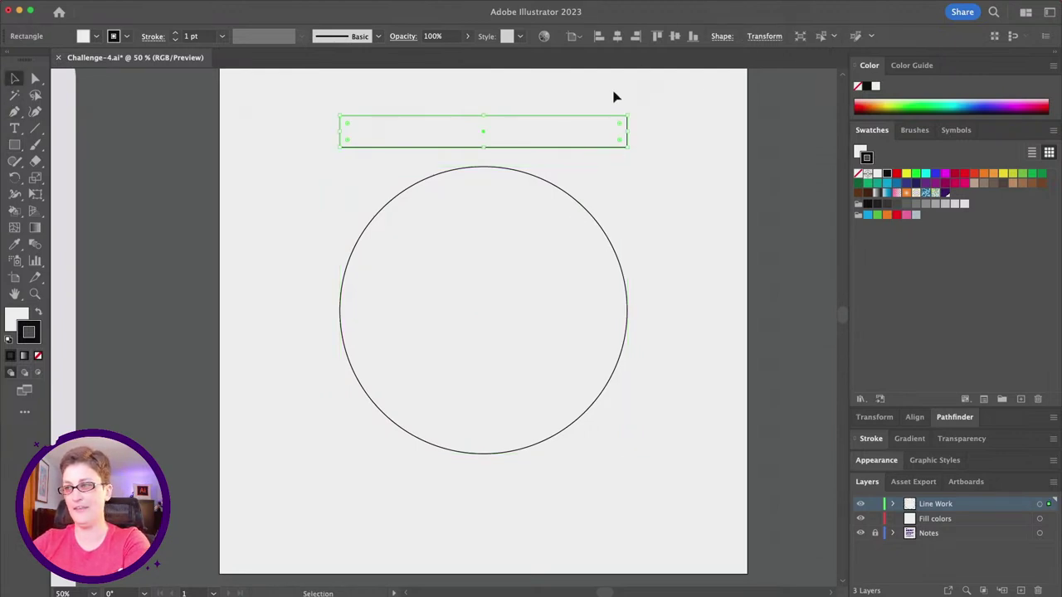
left_click_drag(540, 137, 536, 227)
left_click(550, 342, "shift")
left_click(553, 343, "shift")
left_click(653, 390)
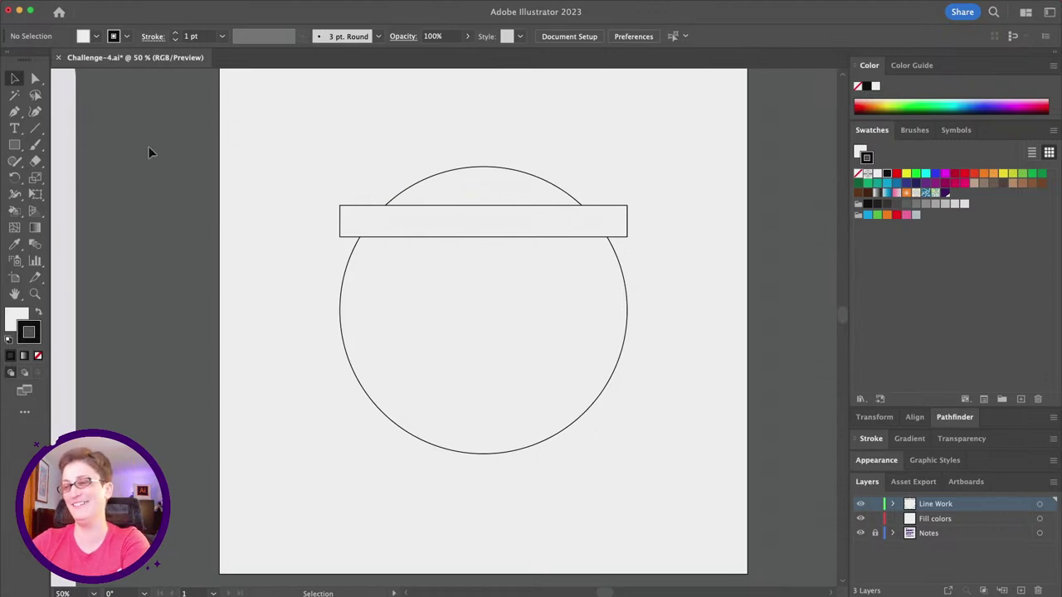
- Use Shape Builder to merge the whole rectangle with the circle area below it and remove the circle's cap above it
left_click_drag(289, 139, 522, 319)
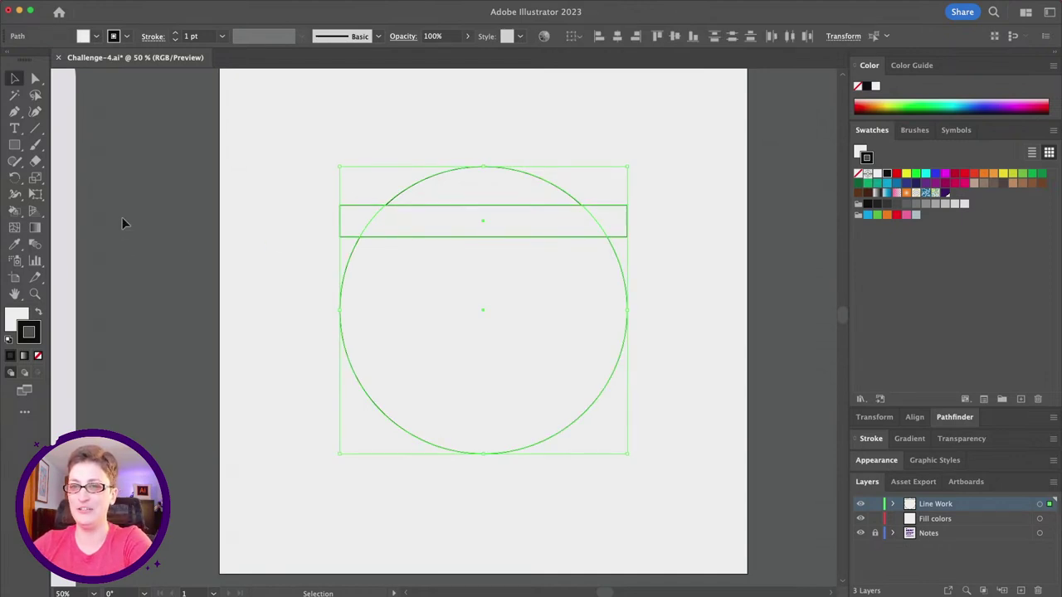
left_click(9, 210)
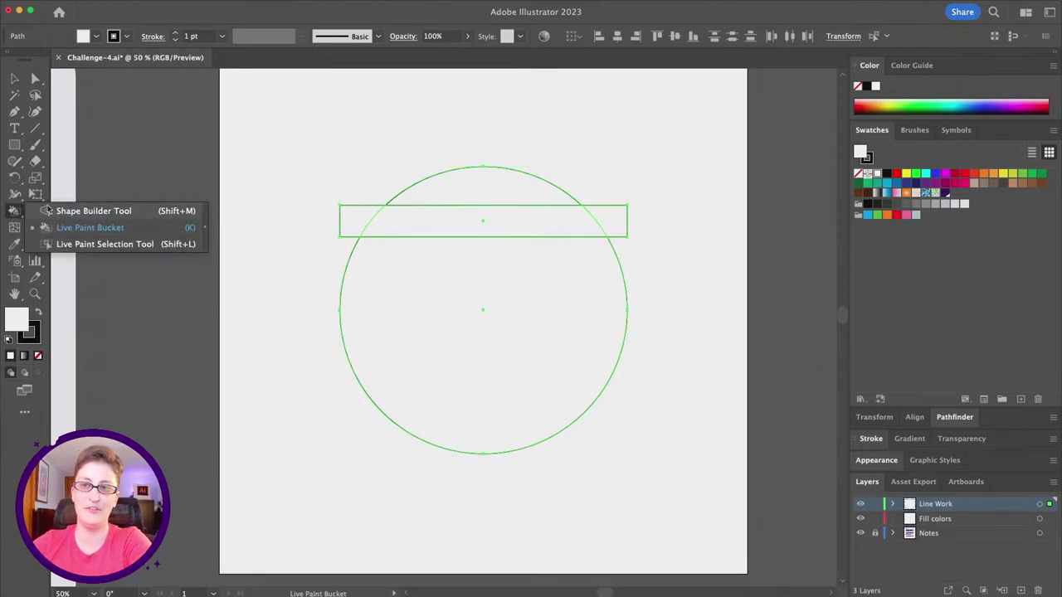
left_click(83, 212)
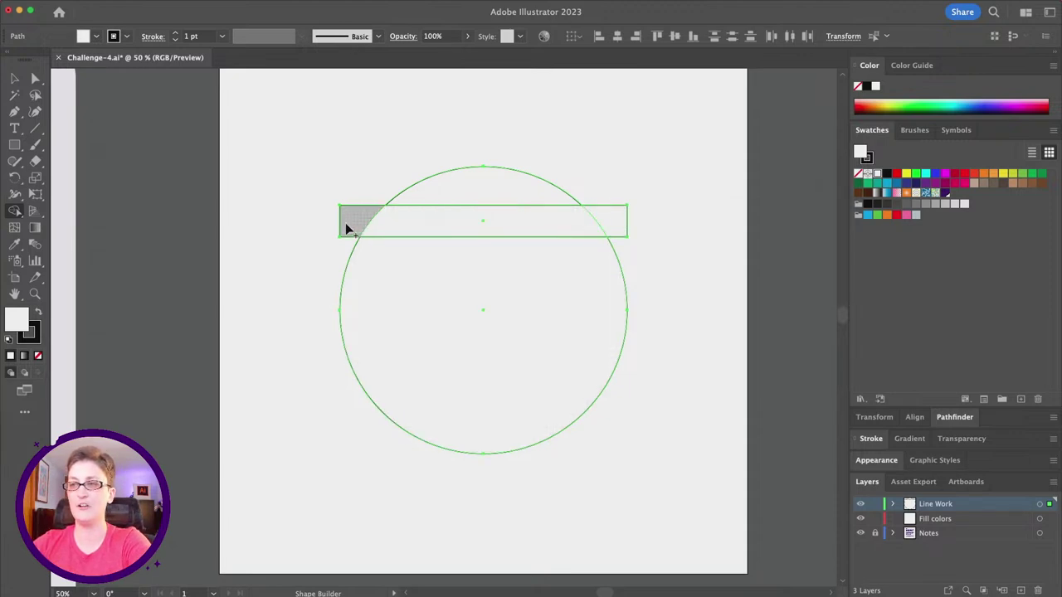
mouse_move(351, 222)
left_mouse_down()
mouse_move(597, 229)
mouse_move(598, 218)
left_mouse_up()
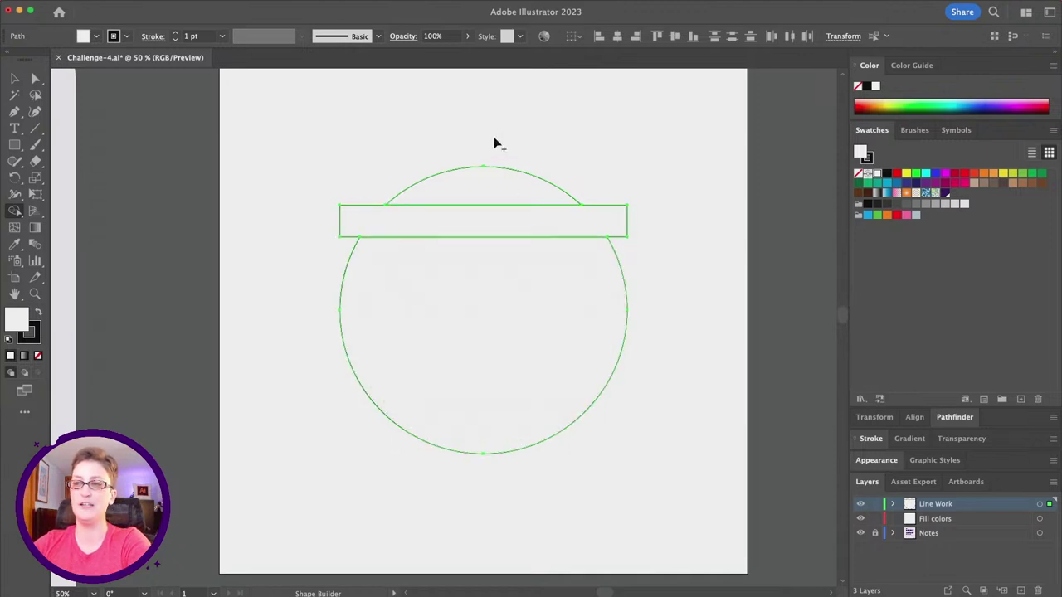
left_click_drag(494, 283, 483, 226)
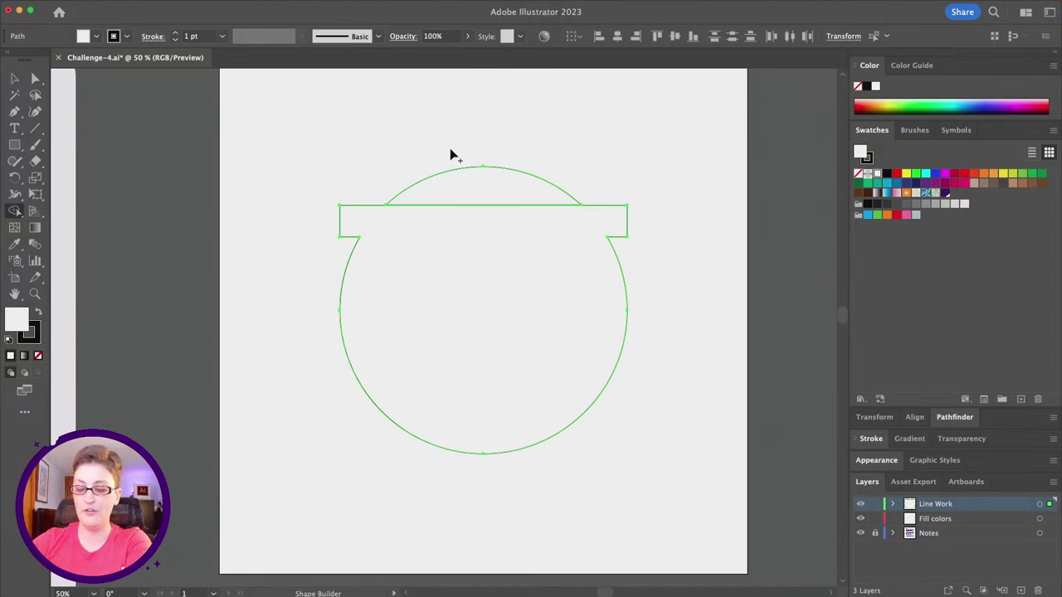
key("alt")
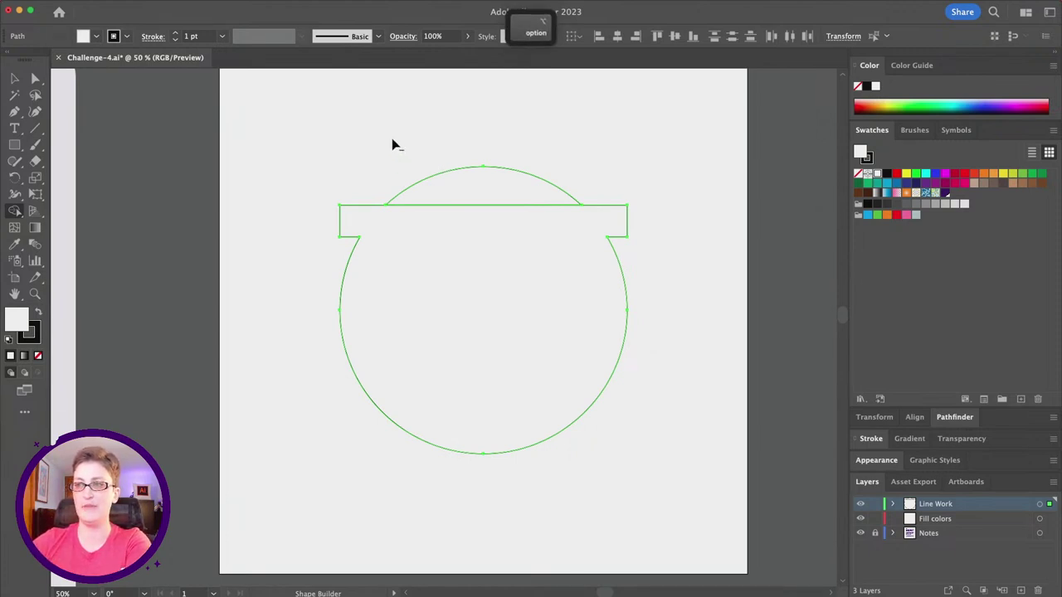
left_click(471, 178, "alt")
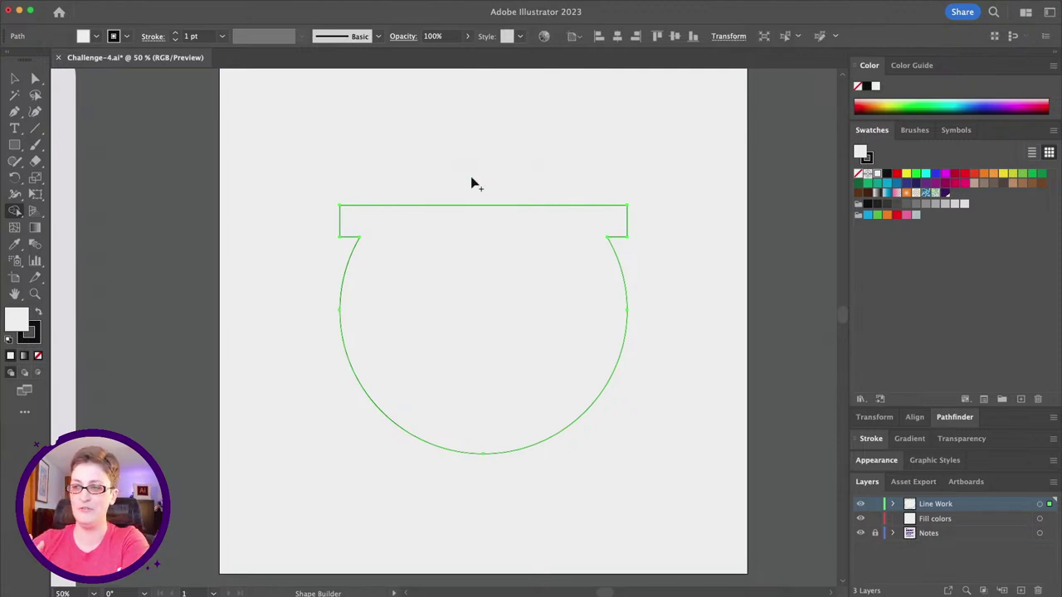
- Try rounding all corners of the pot outline at once with Direct Selection, and undo the rounding
left_click(36, 79)
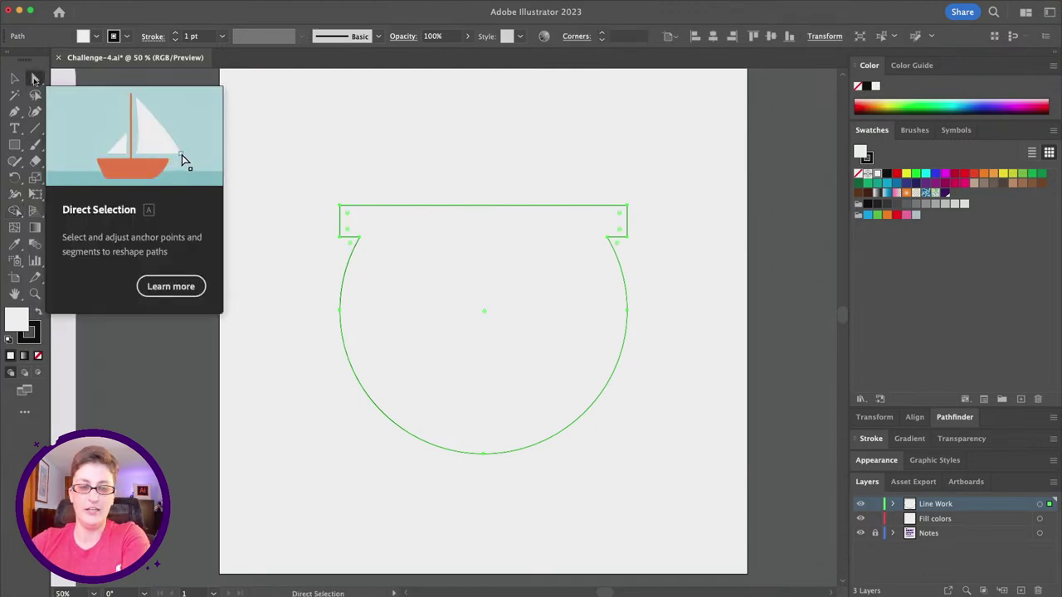
scroll(780, 245, "down", 1)
left_click(751, 239)
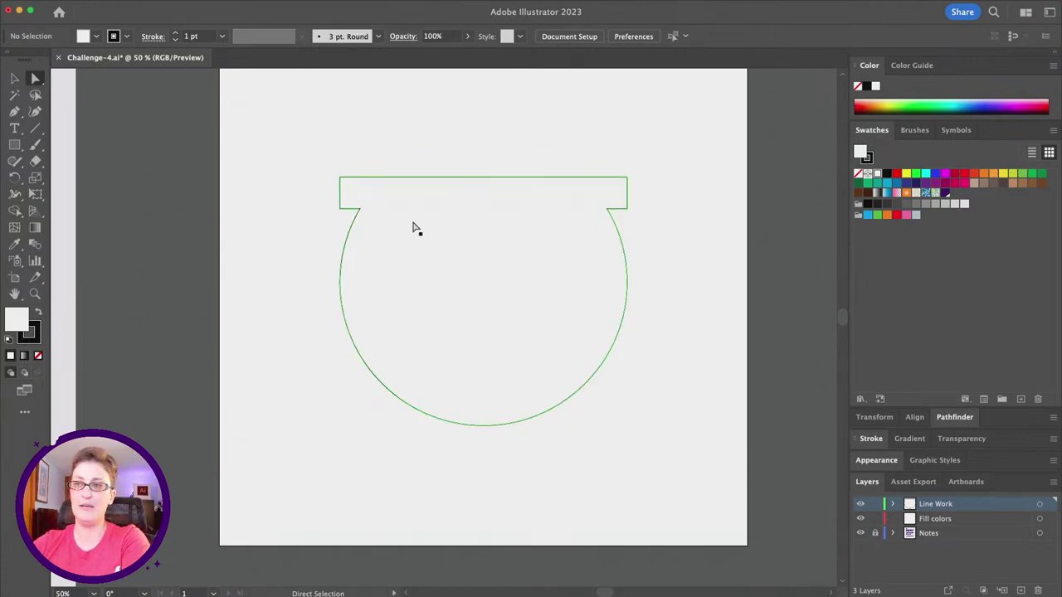
left_click(349, 191)
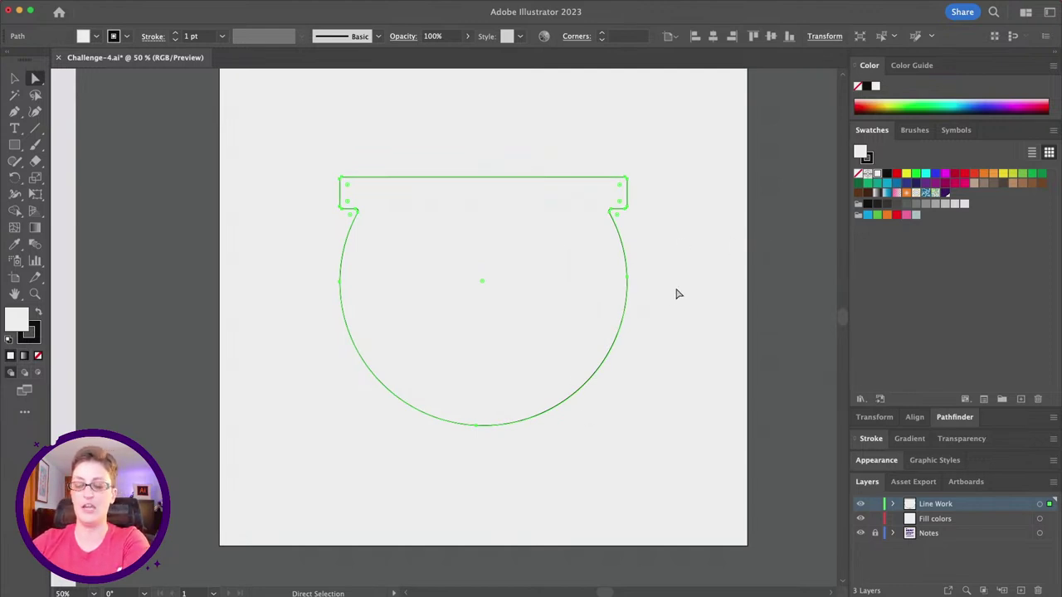
key("super+z")
key("super+z")
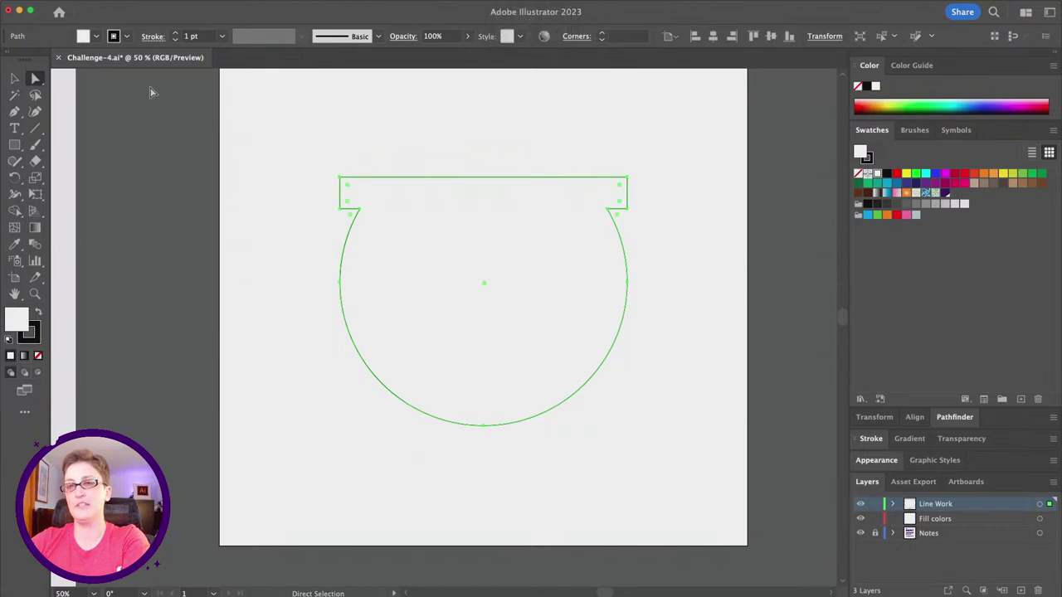
- Round only the outer corners at both ends of the pot's rim with a radius of about 33 px, and deselect the pot
left_click_drag(282, 122, 353, 224)
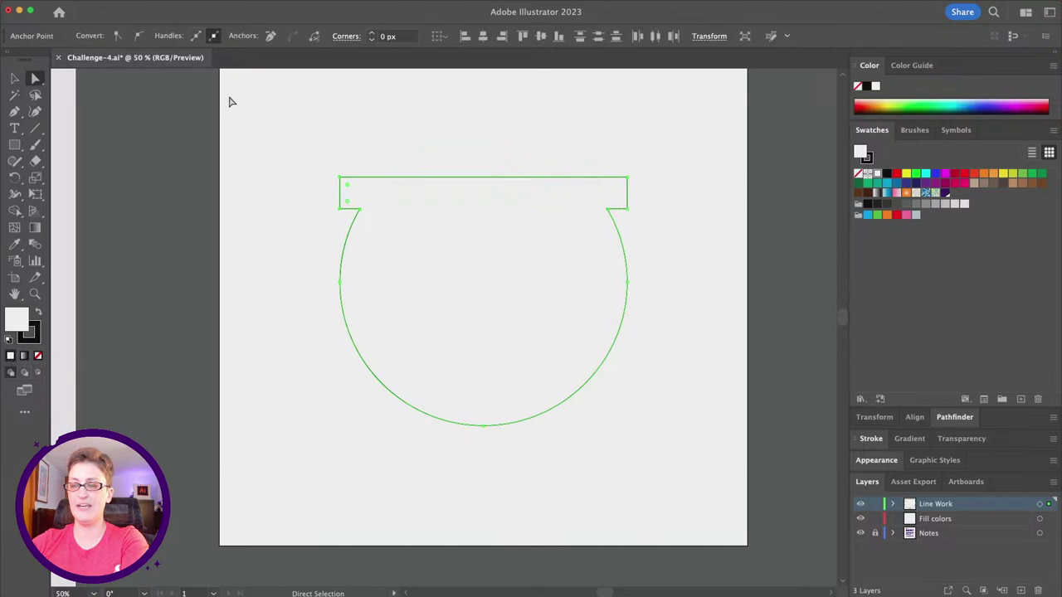
key("super")
left_click_drag(661, 140, 626, 220)
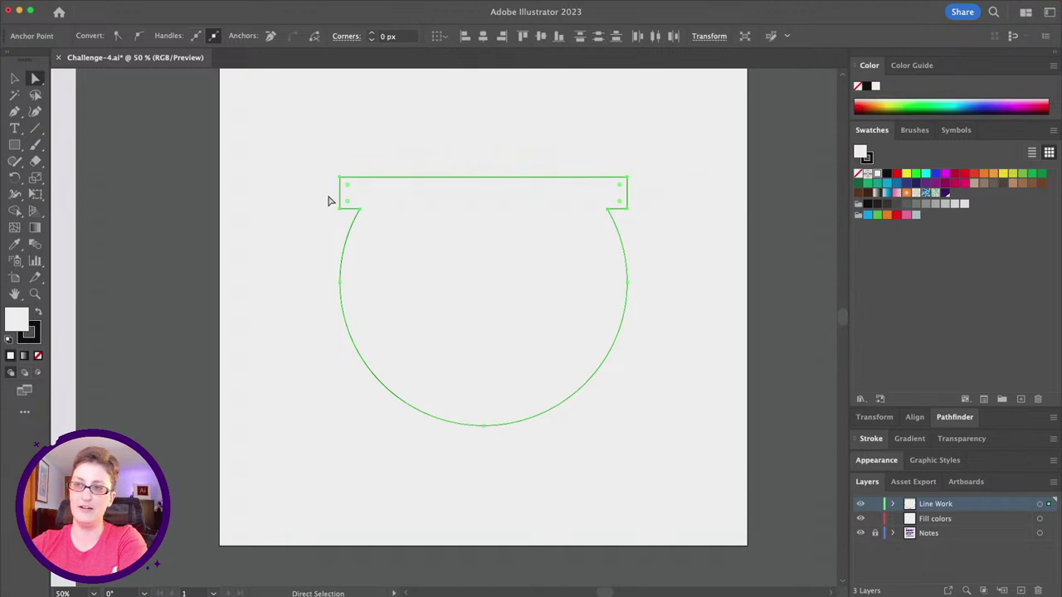
left_click_drag(348, 191, 399, 214)
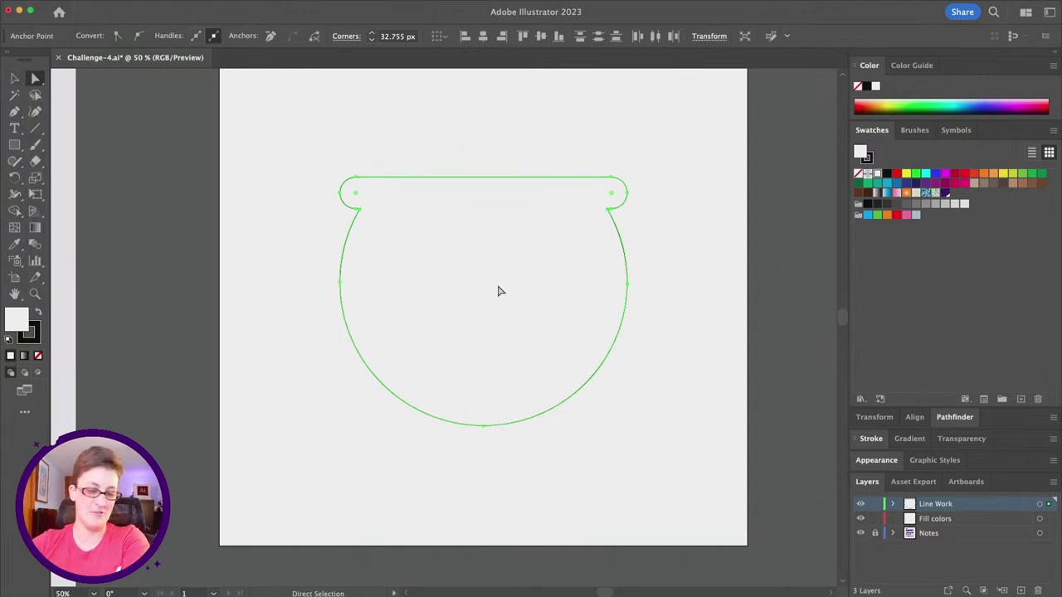
scroll(500, 290, "right", 2)
key("v")
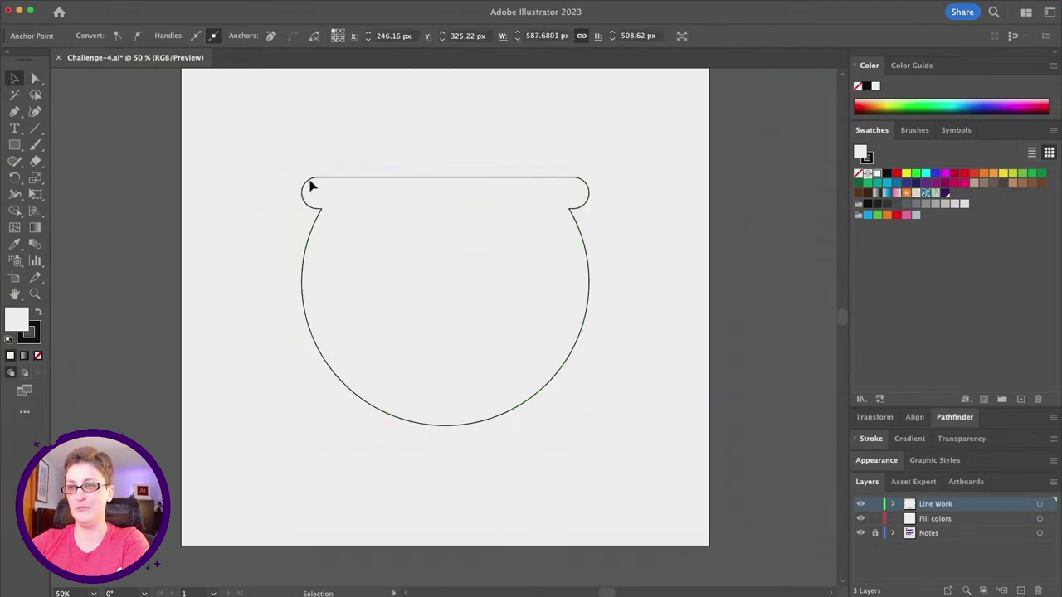
left_click(274, 174)
- Draw a short horizontal line with the Pen tool, running inward from the left notch beneath the pot's rim, and end the path
key("super+equal")
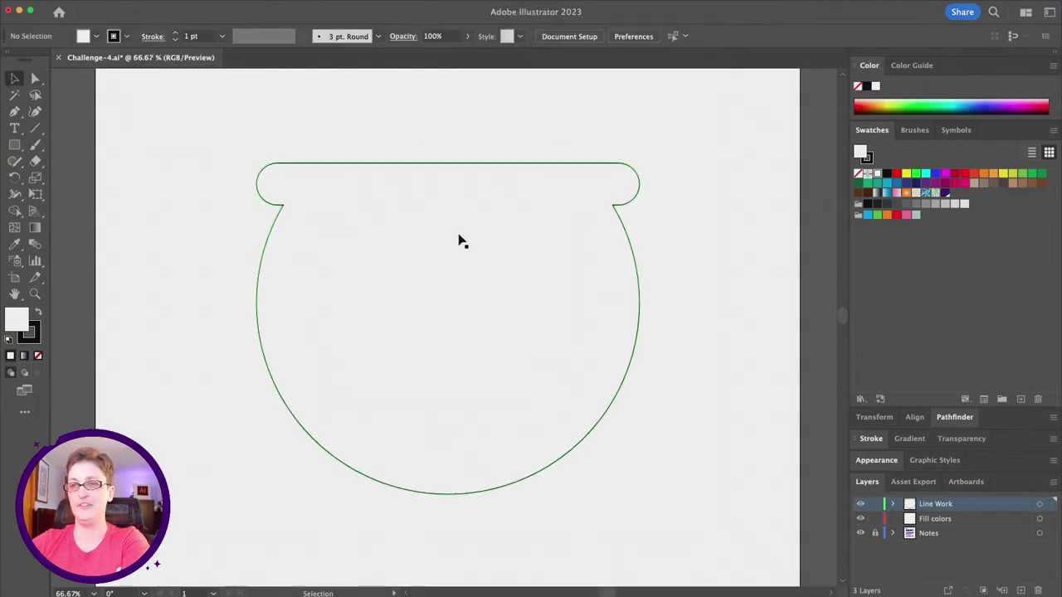
key("p")
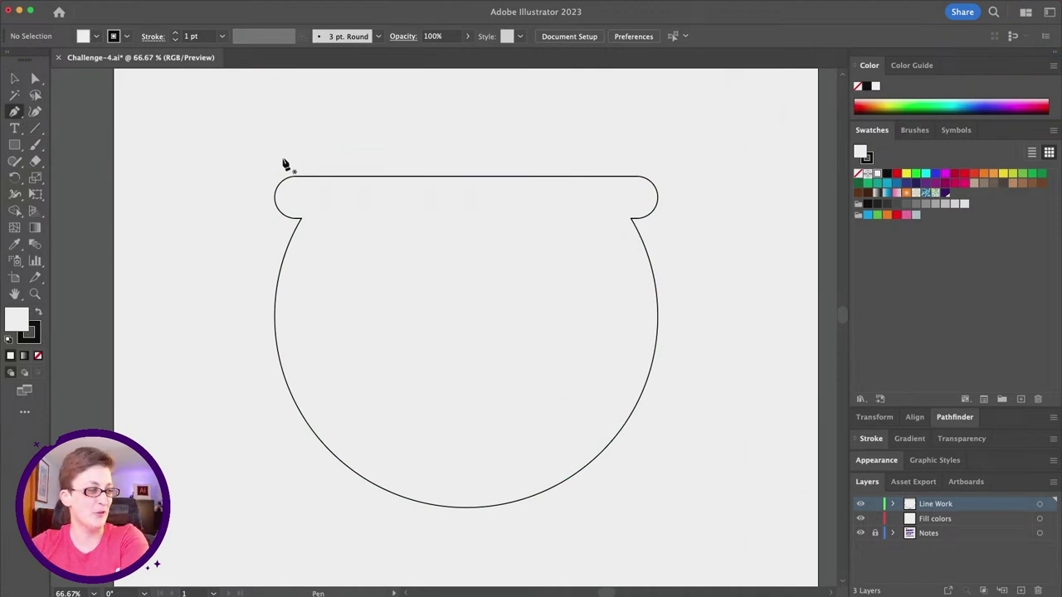
scroll(284, 163, "up", 1)
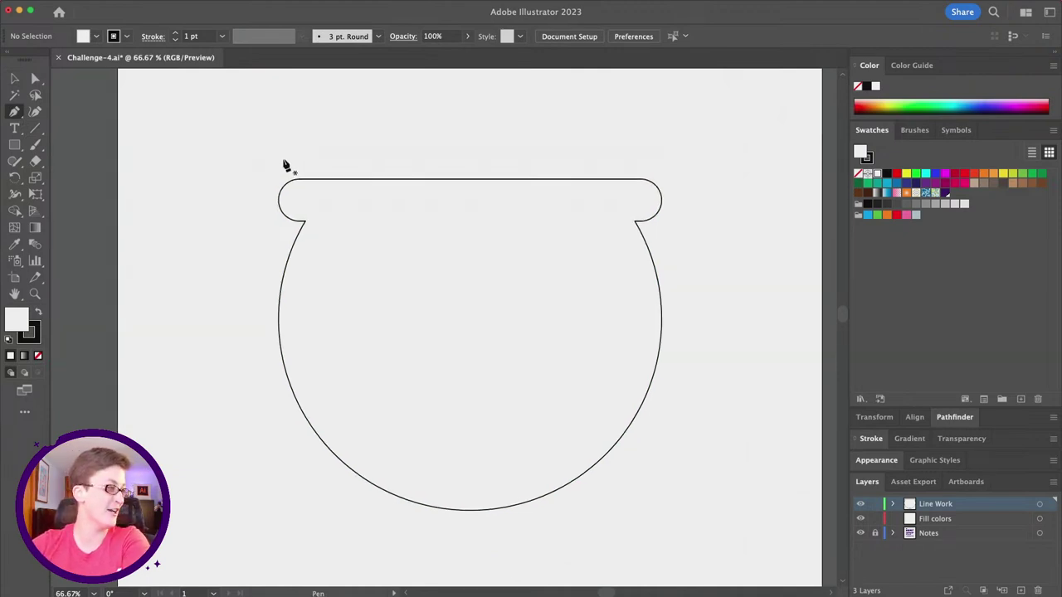
scroll(358, 260, "right", 1)
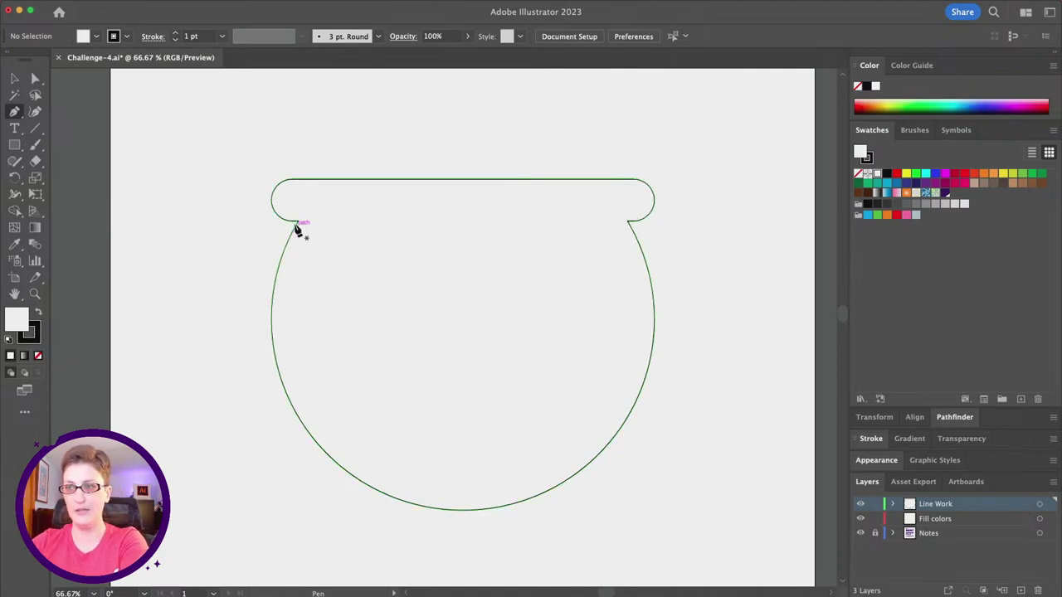
left_click(299, 223, "super")
mouse_move(300, 224)
left_mouse_down()
mouse_move(327, 231)
mouse_move(316, 229)
left_mouse_up()
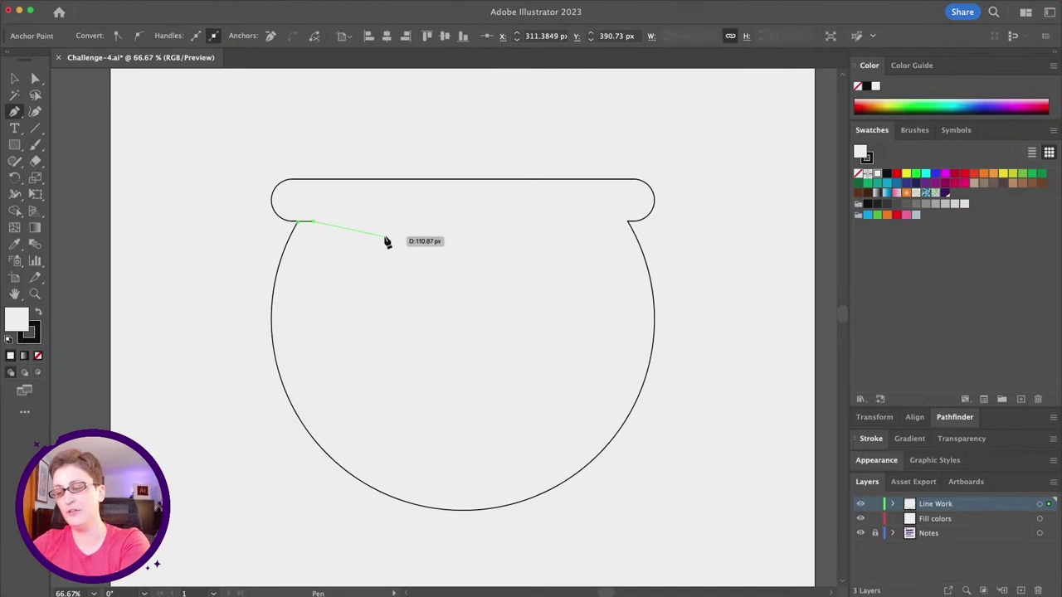
key("Escape")
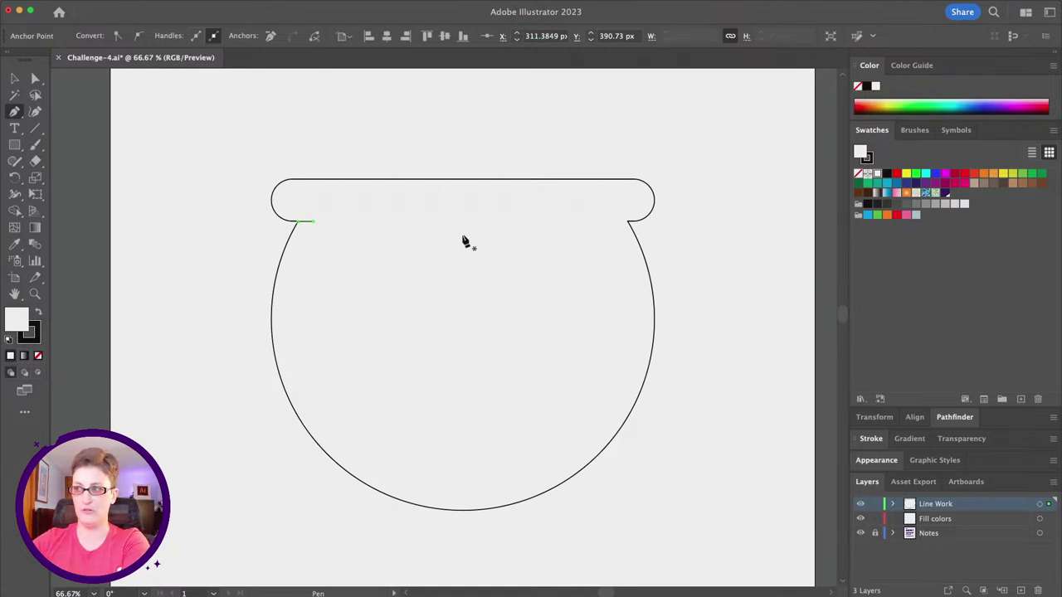
- Draw a short horizontal line running inward from the right notch beneath the pot's rim, and end the path
left_click(630, 223)
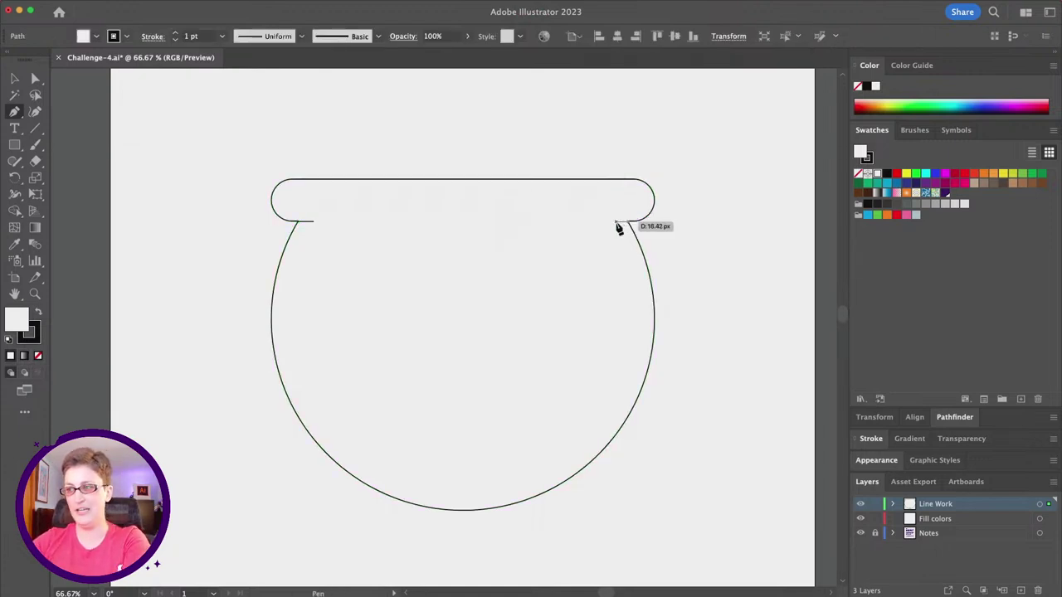
left_click(614, 224, "shift")
key("Escape")
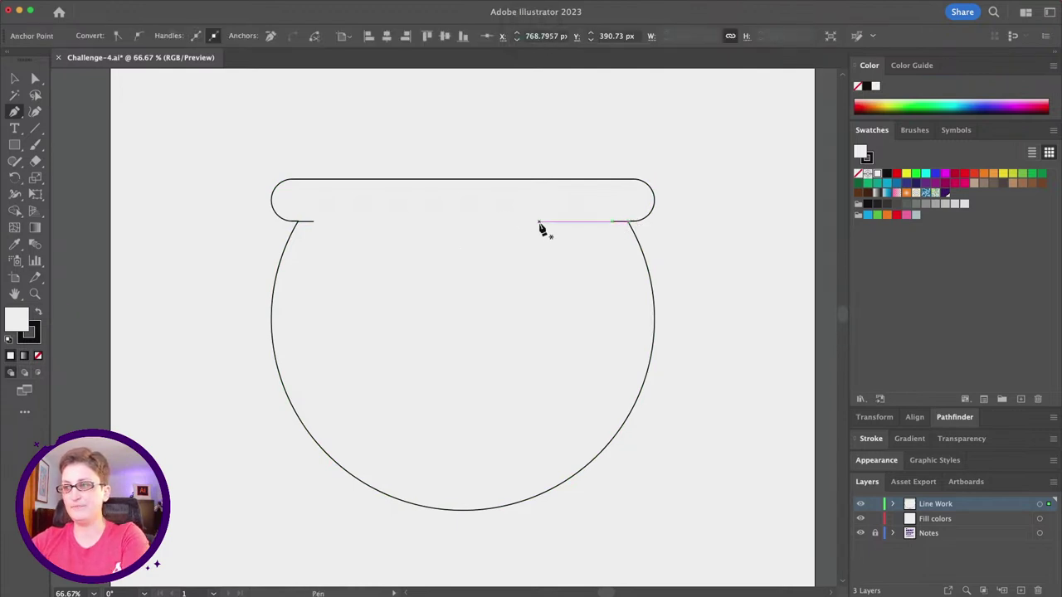
- Draw two separate horizontal dashes between the notch lines, one about 141 px long and a much shorter one to its left, and deselect them
left_click(539, 222)
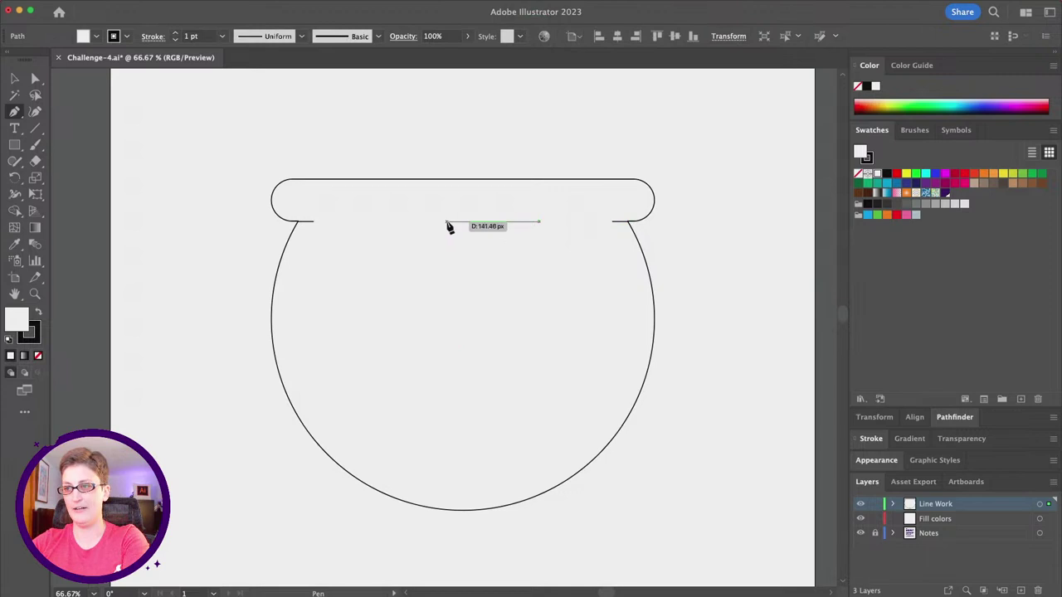
left_click(446, 223)
key("Escape")
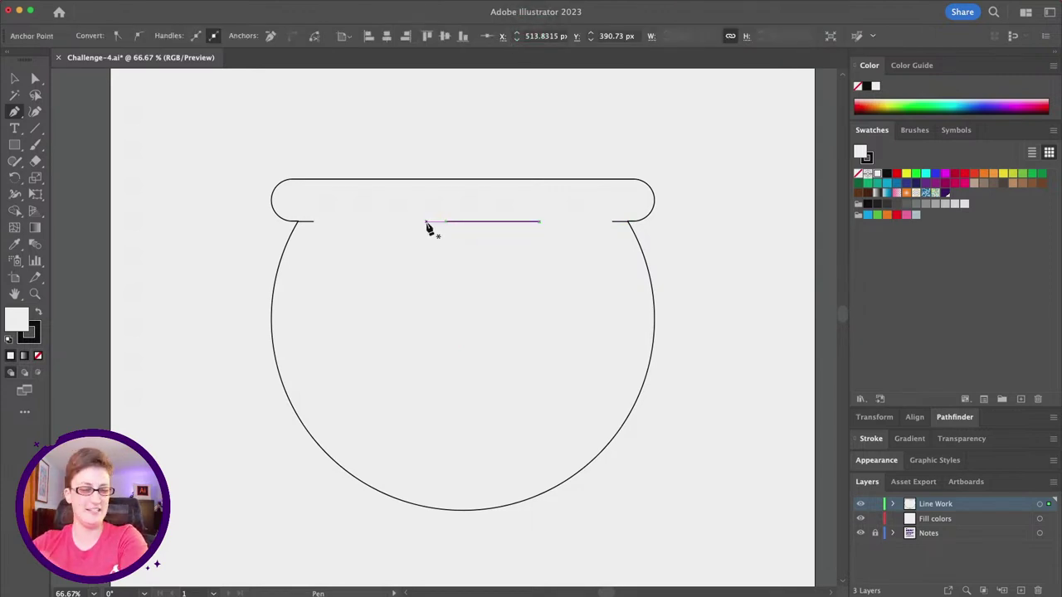
key("Escape")
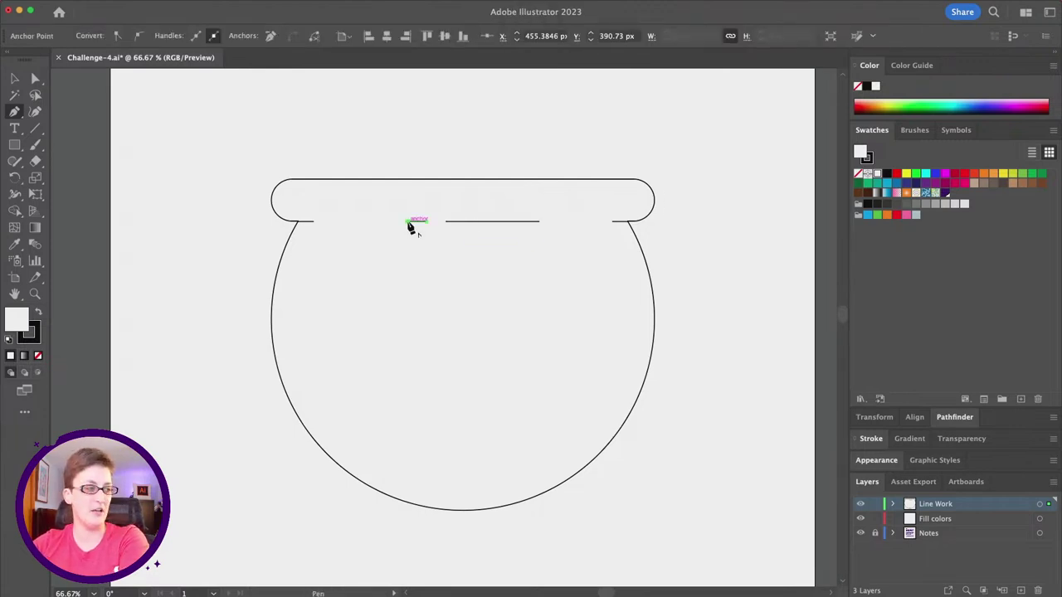
key("Escape")
left_click(410, 222)
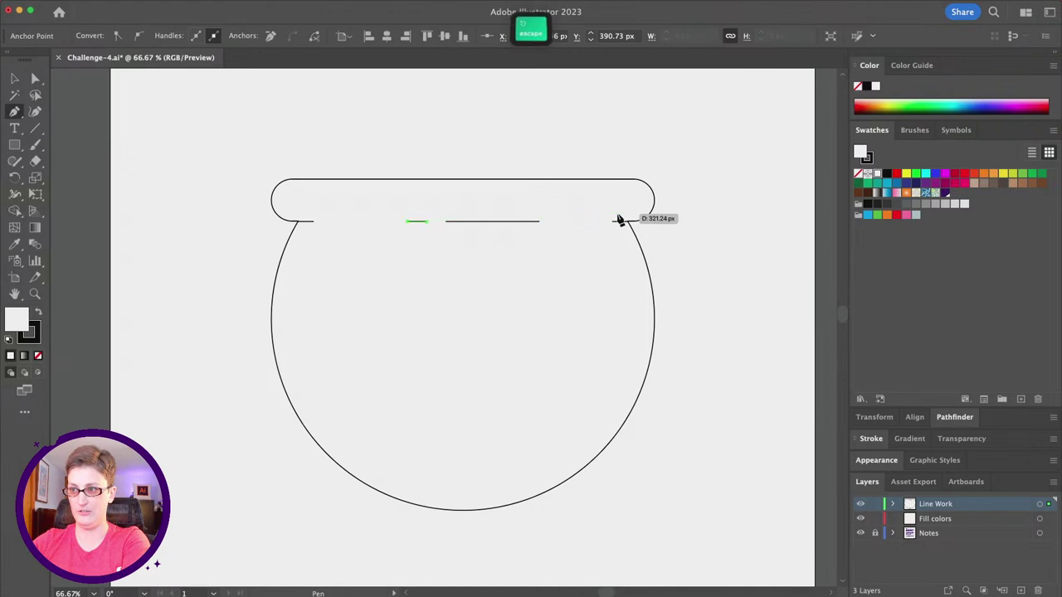
scroll(600, 244, "left", 2)
key("v")
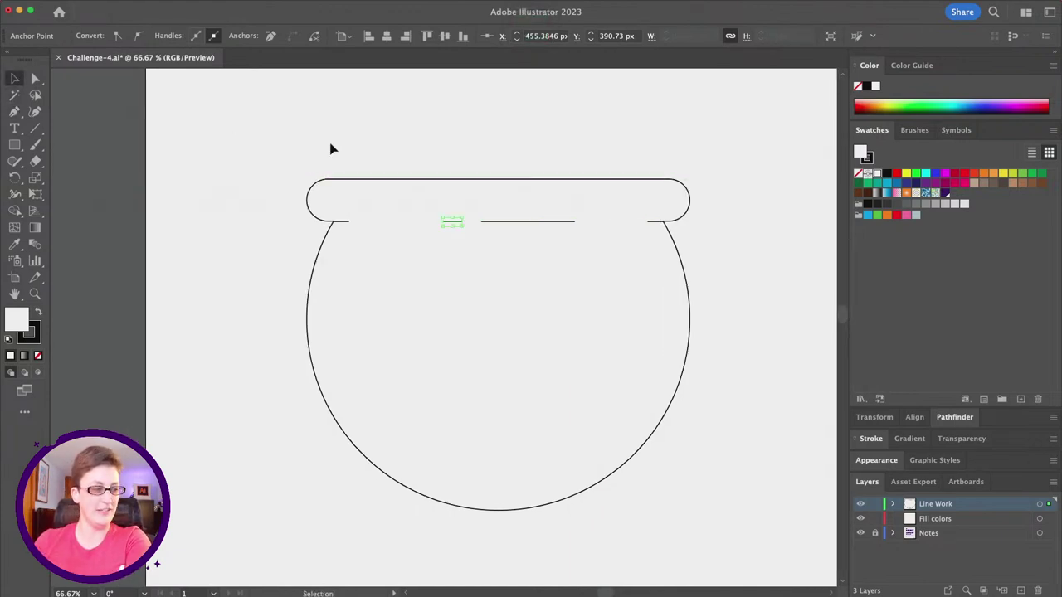
left_click(352, 156)
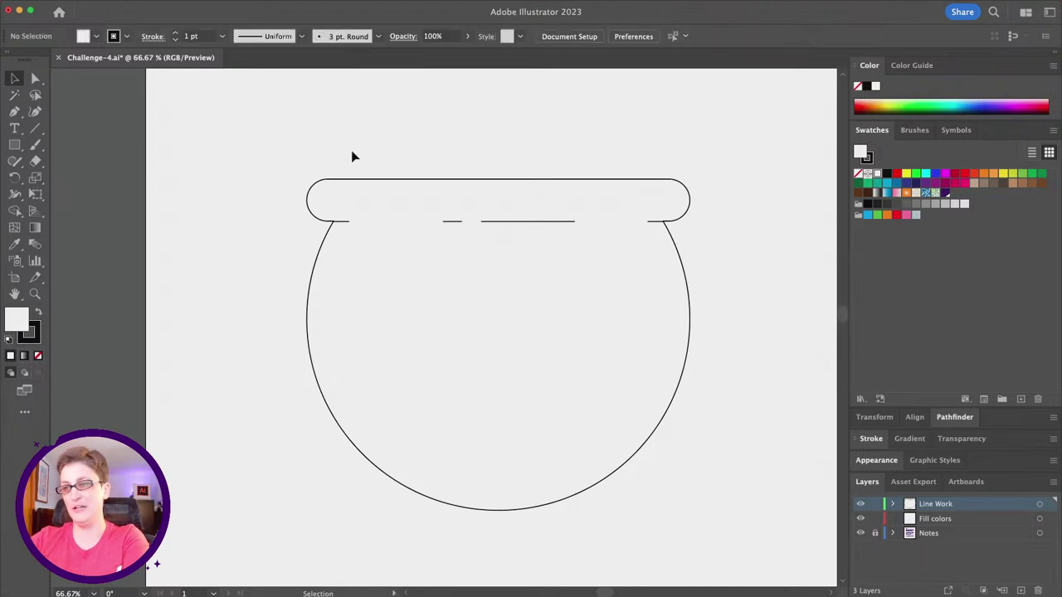
- Draw a small horizontal ellipse with the Ellipse tool near the middle of the pot's body
scroll(352, 155, "right", 1)
key("alt")
left_click_drag(352, 156, 394, 214)
scroll(393, 215, "down", 2)
scroll(393, 215, "right", 1)
scroll(485, 269, "left", 1)
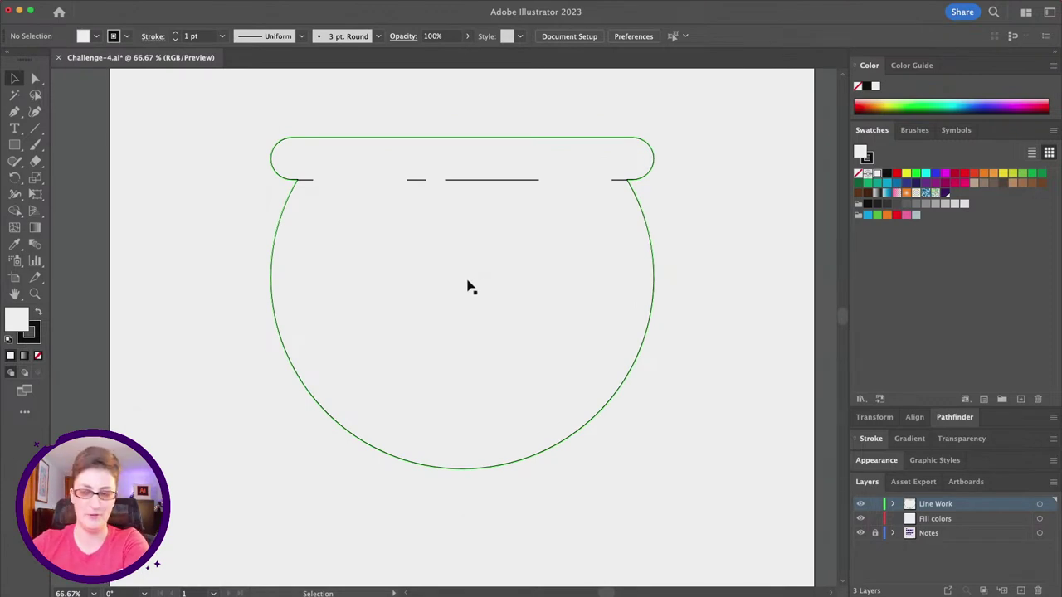
left_click_drag(16, 151, 61, 176)
scroll(421, 313, "right", 3)
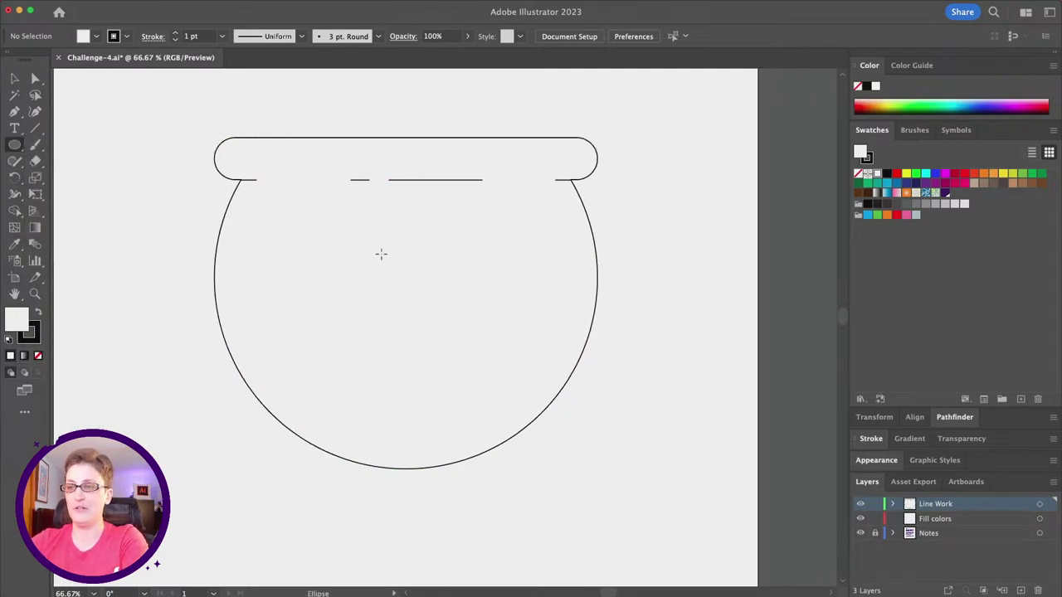
left_click_drag(372, 259, 495, 331)
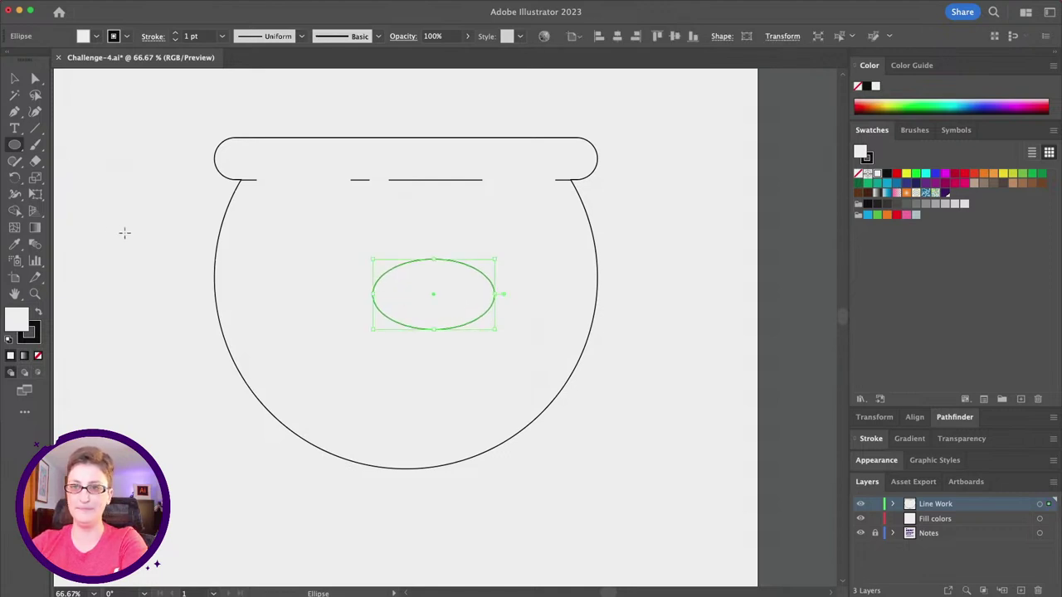
- Convert the ellipse's left and right anchor points to corners to form a shape pointed at both ends
left_click(35, 78)
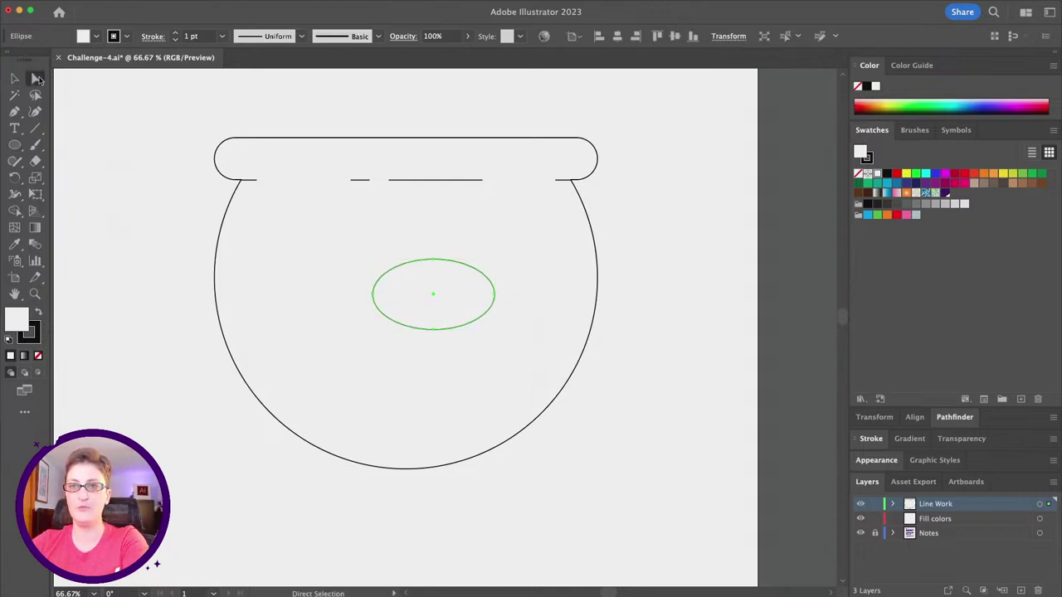
left_click(373, 297)
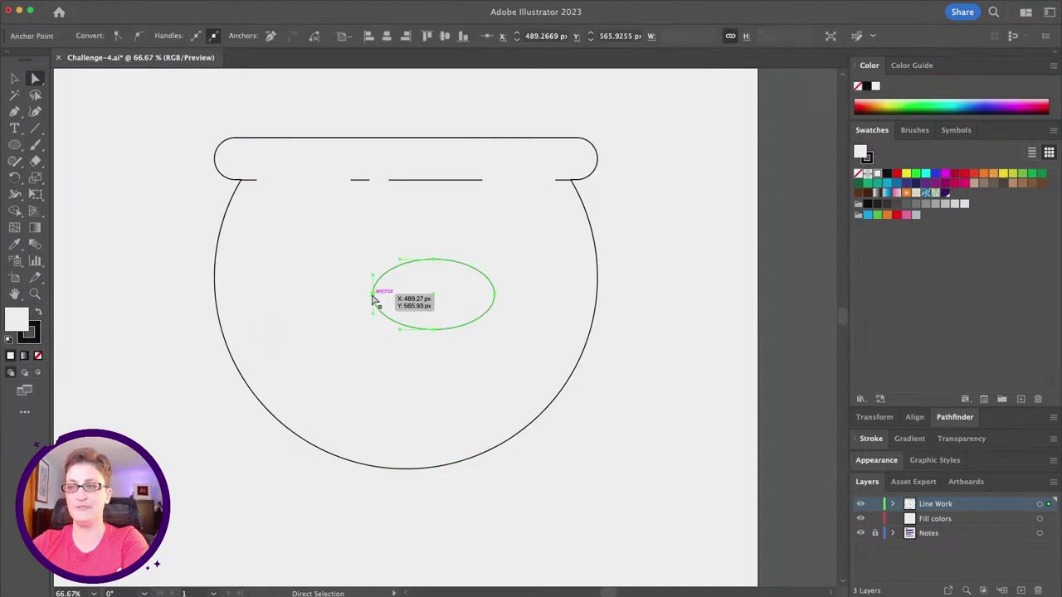
left_click(496, 296, "shift")
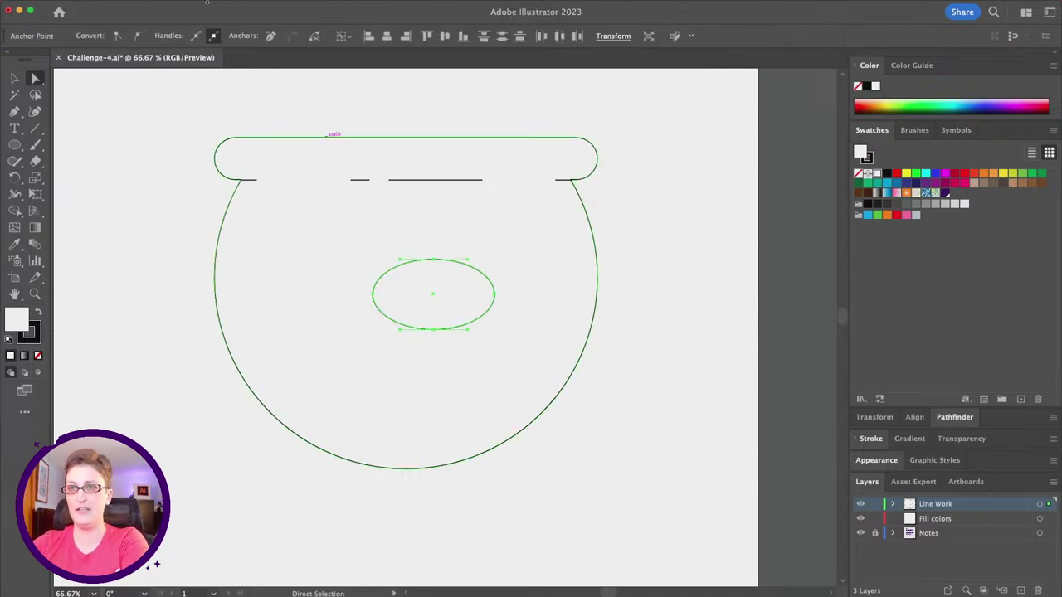
left_click(117, 35)
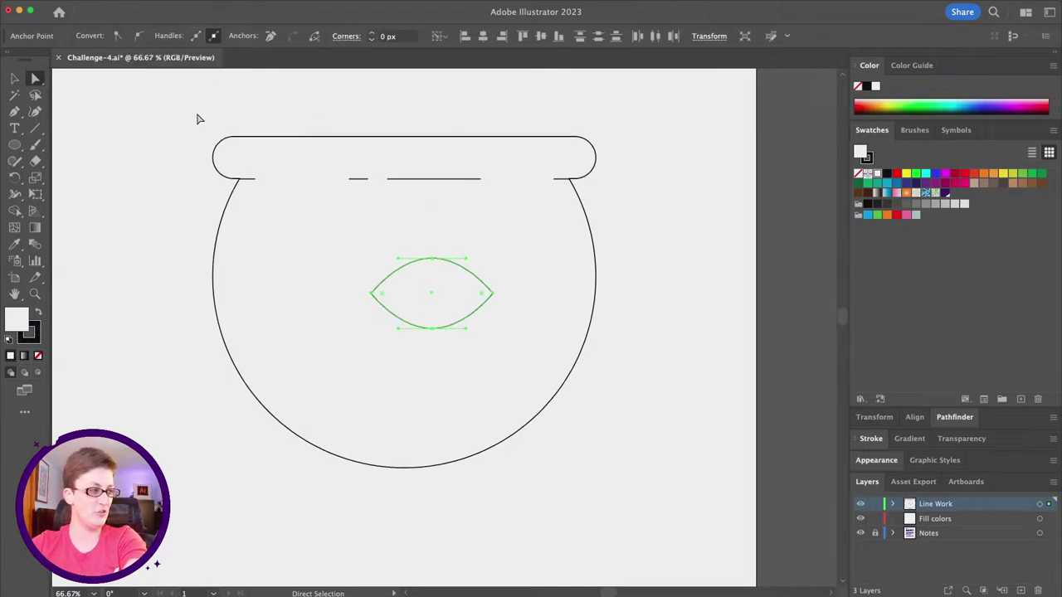
left_click(479, 349)
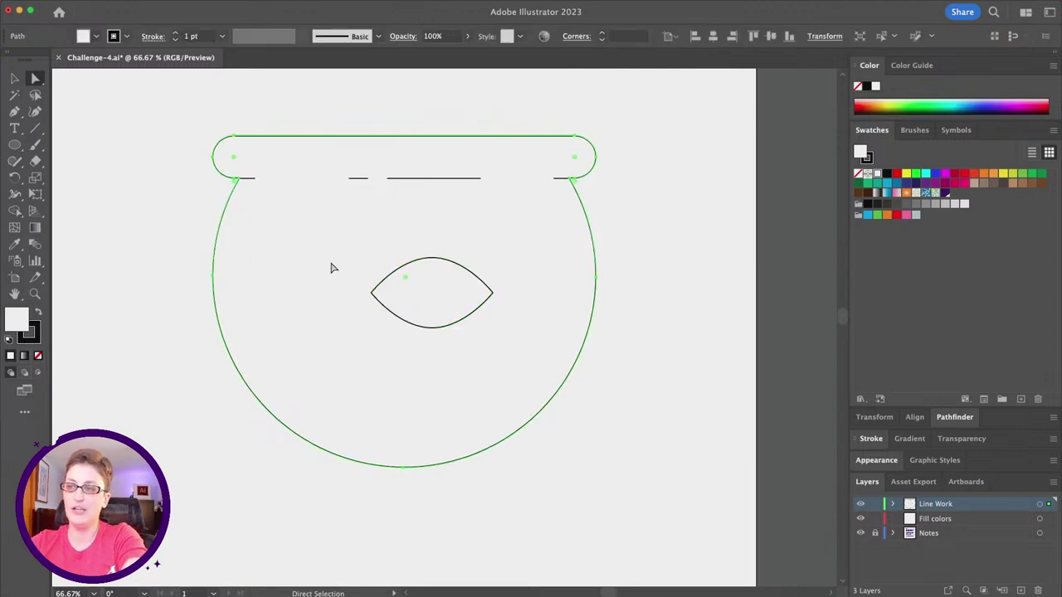
- Round only the left corner of the pointed shape with a radius of about 16 px, and deselect it
left_click(371, 295)
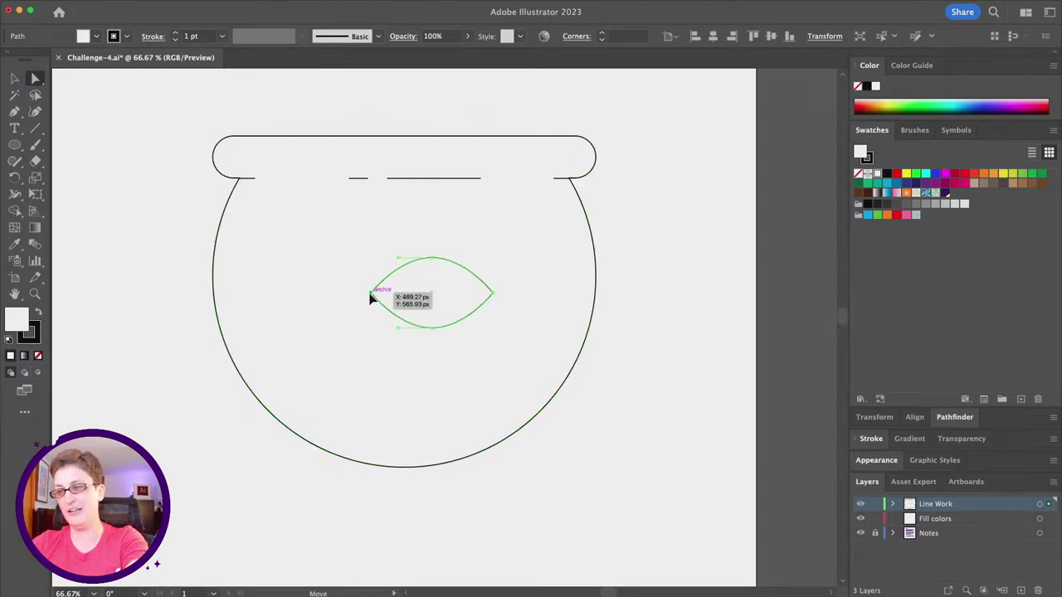
left_click_drag(379, 296, 384, 294)
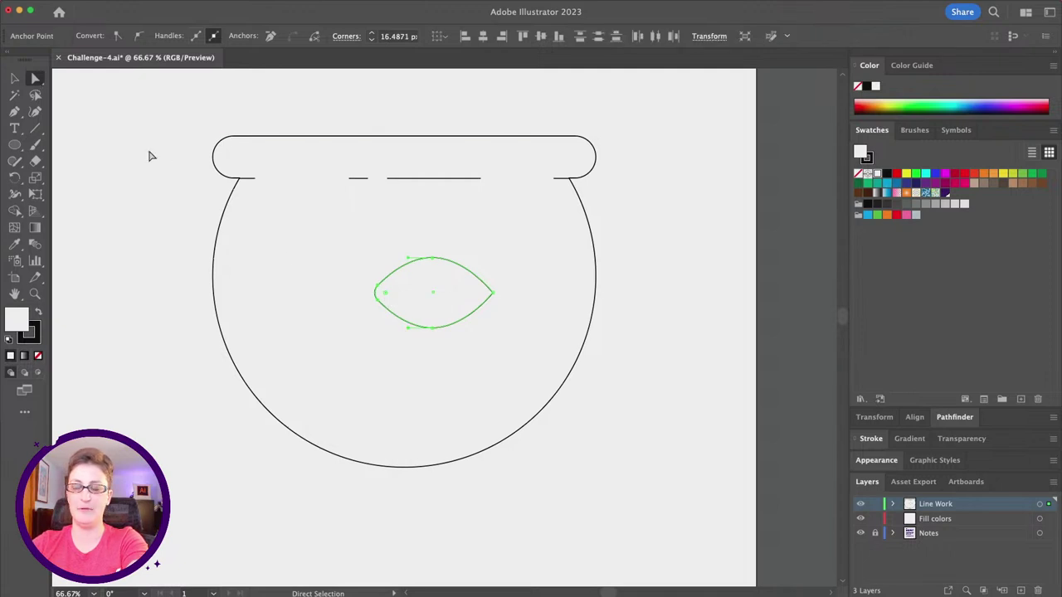
scroll(428, 302, "up", 3)
scroll(428, 302, "down", 3)
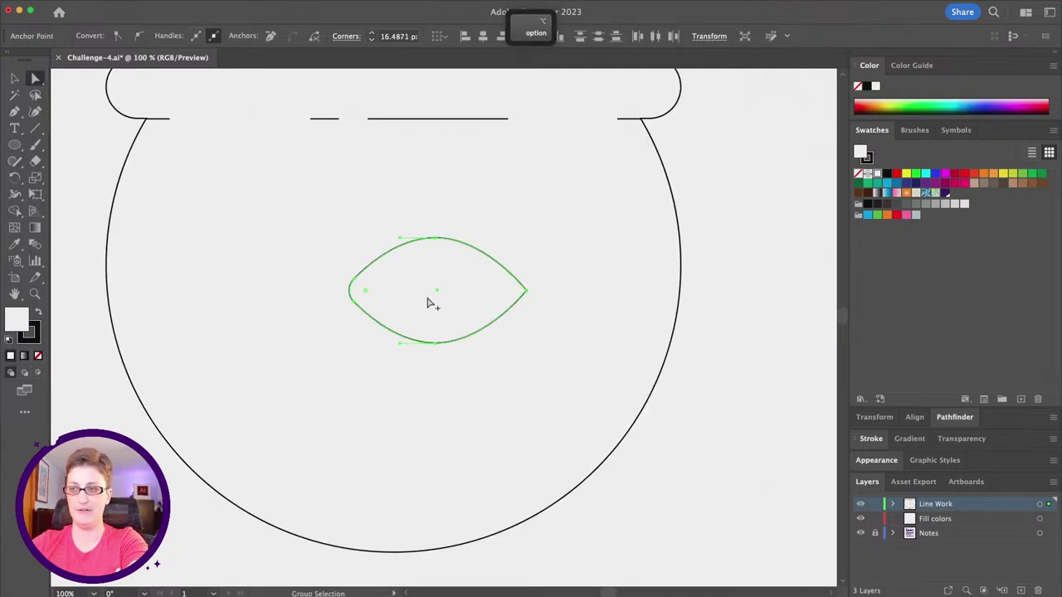
scroll(429, 302, "left", 2)
left_click(79, 255)
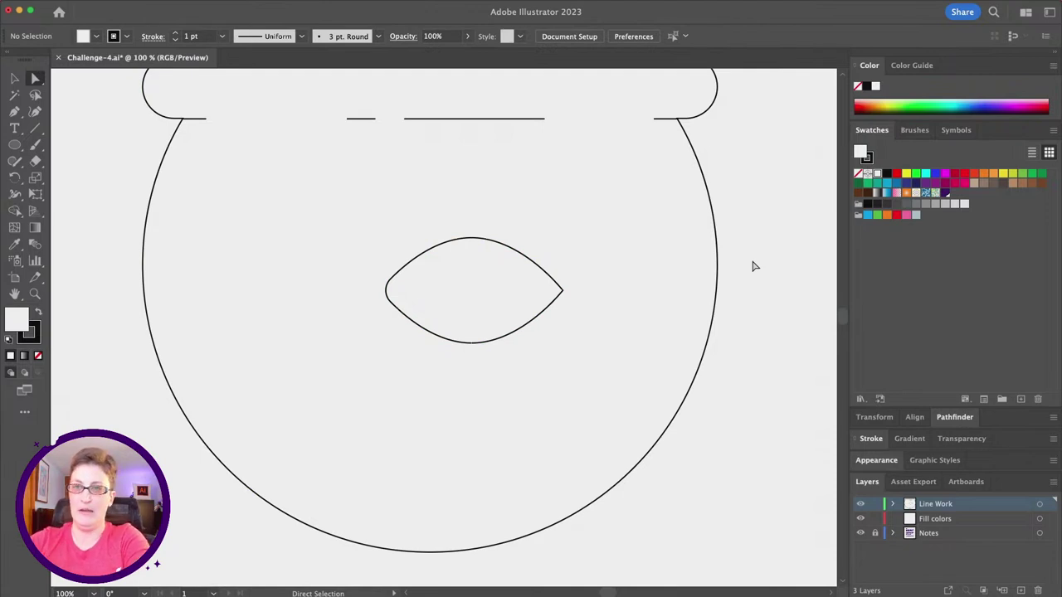
key("p")
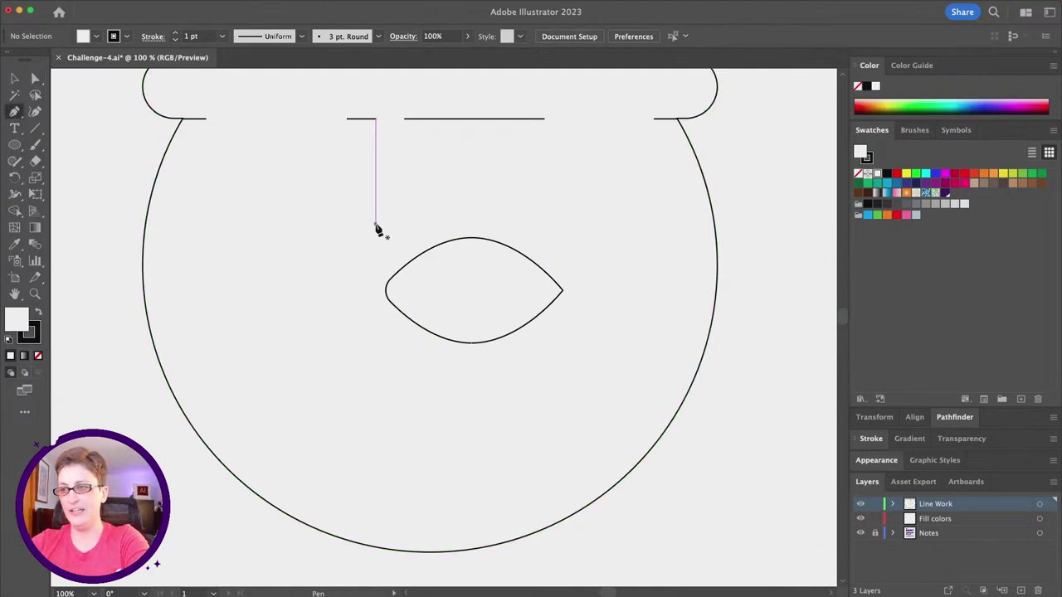
scroll(378, 230, "right", 2)
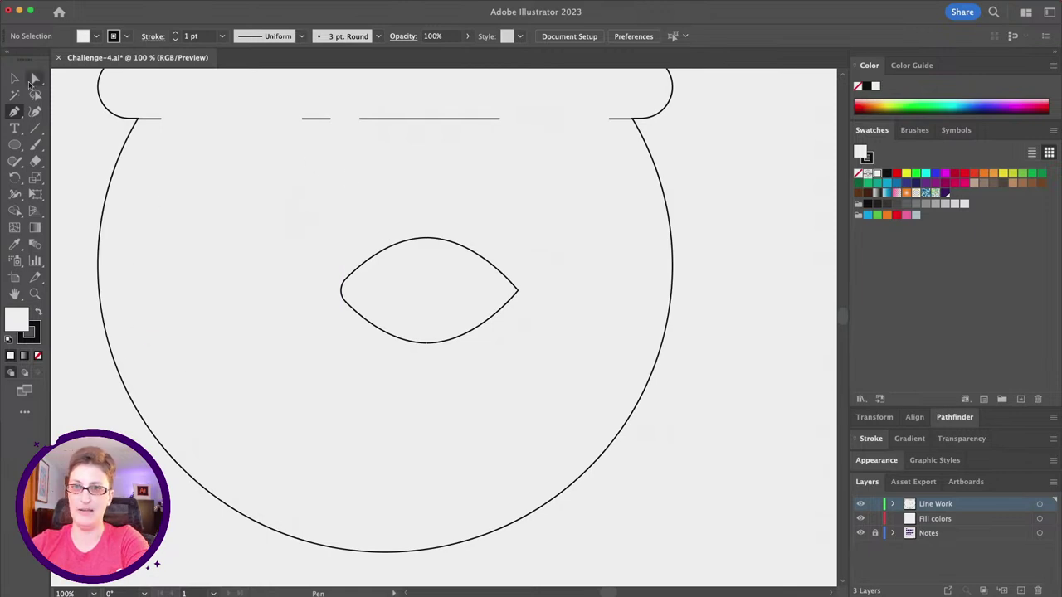
scroll(401, 157, "right", 2)
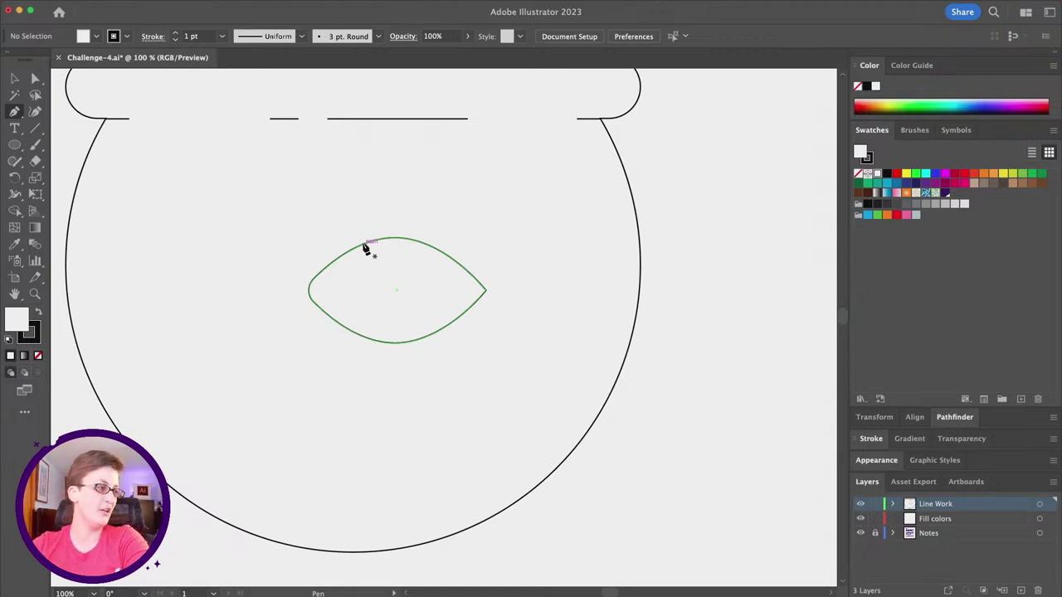
left_click(348, 199)
left_click(410, 173)
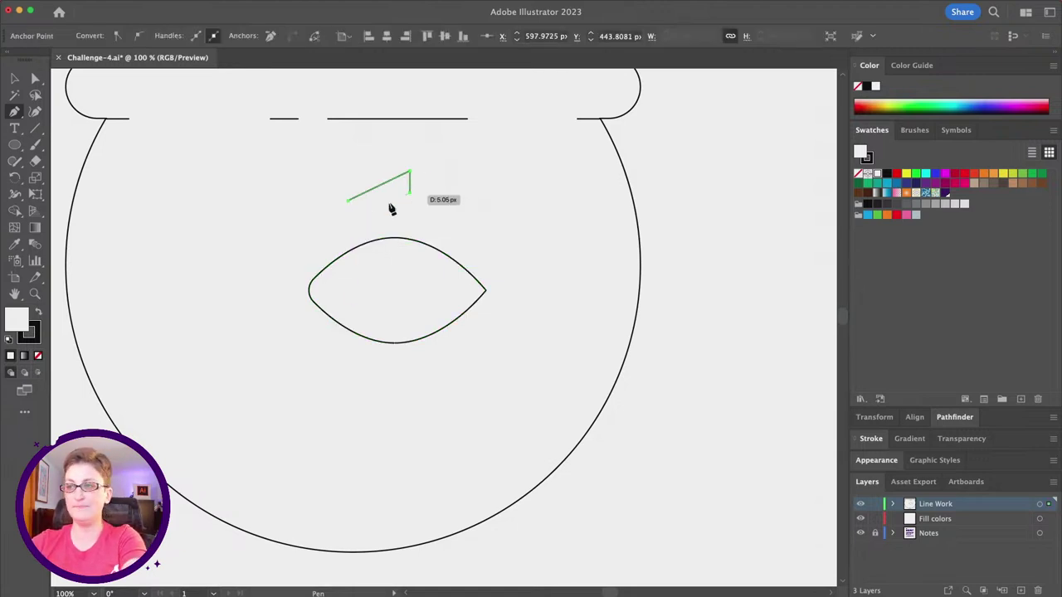
key("super+z")
key("super+z")
key("super+z")
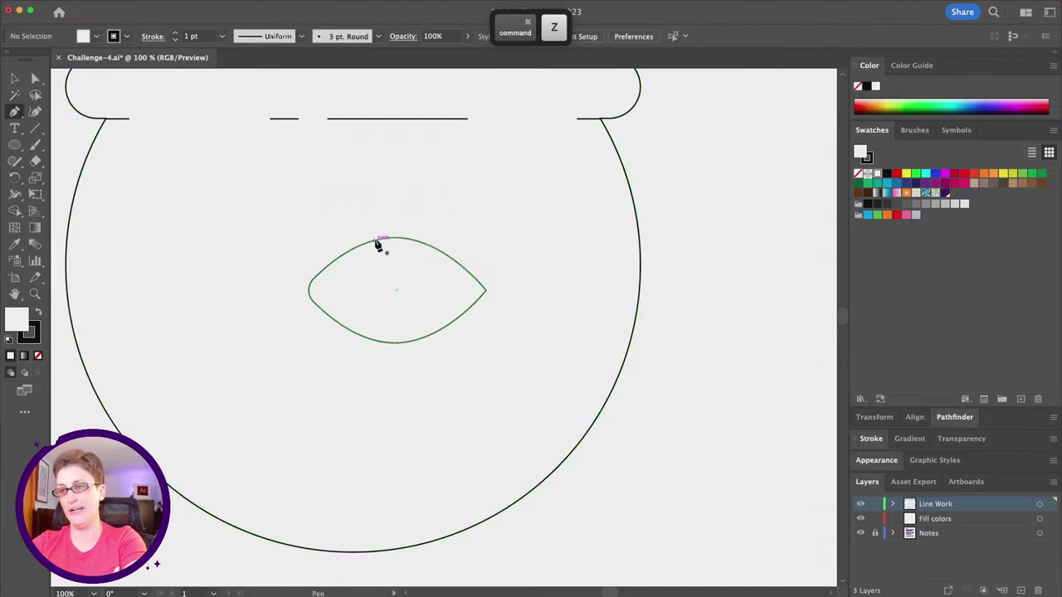
left_click_drag(374, 241, 360, 226)
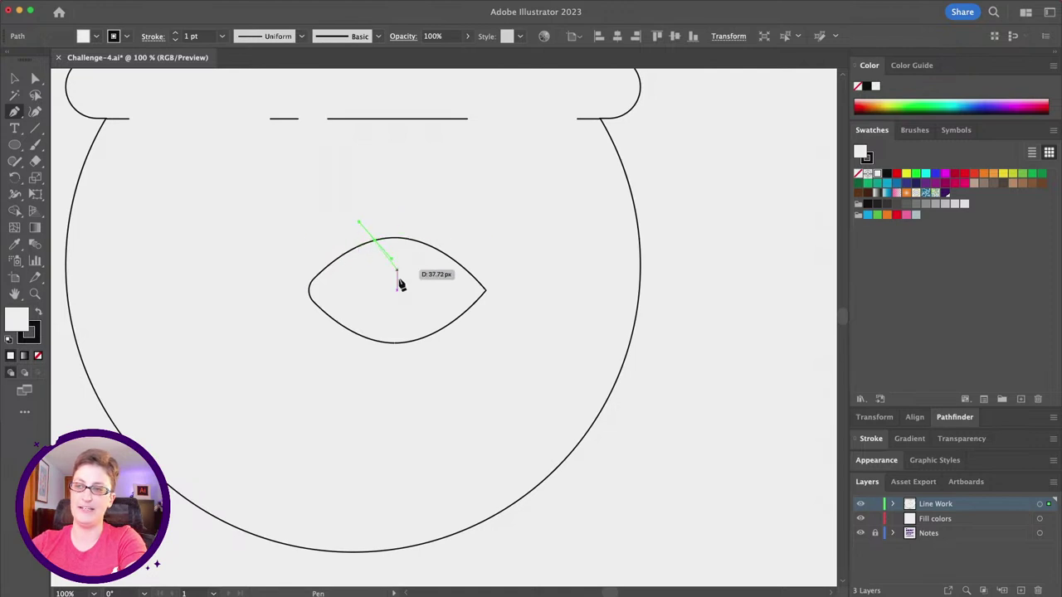
key("super+z")
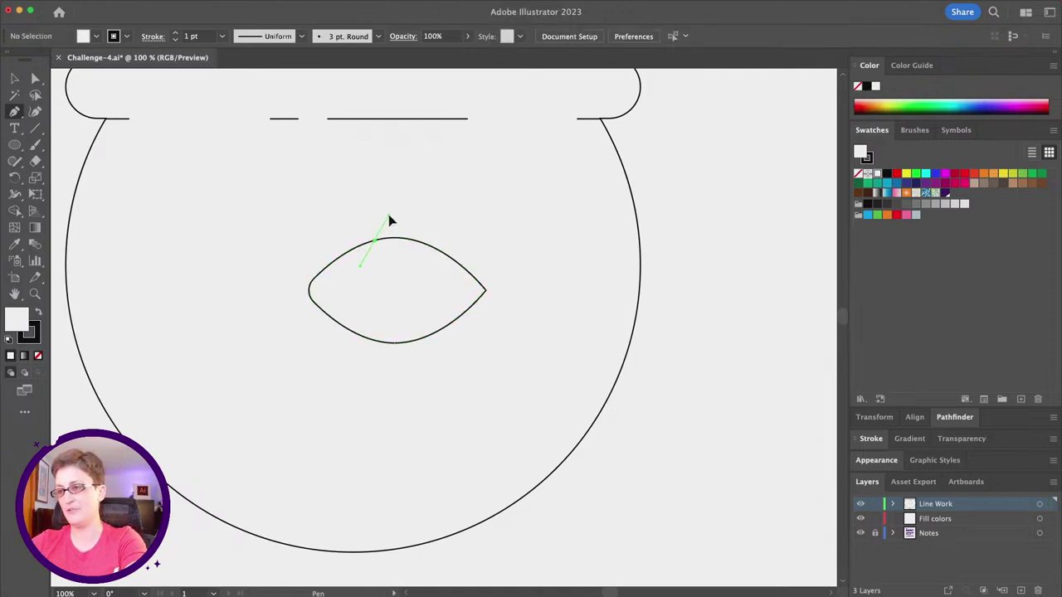
- Draw a small curved fin on the pointed shape's upper edge with the Pen tool, starting and ending on its outline
left_click(390, 212)
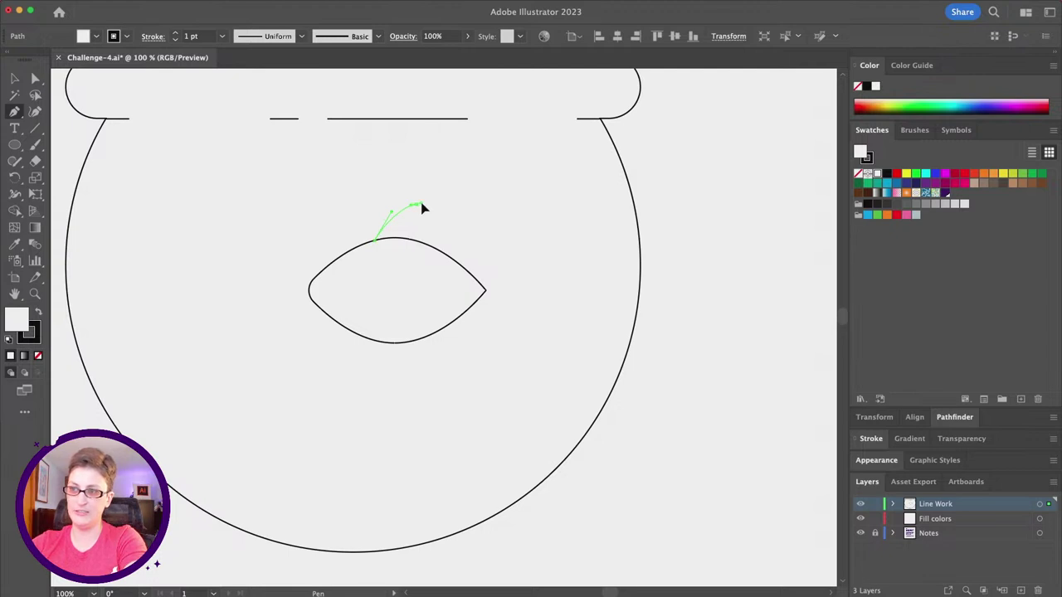
left_click(422, 203)
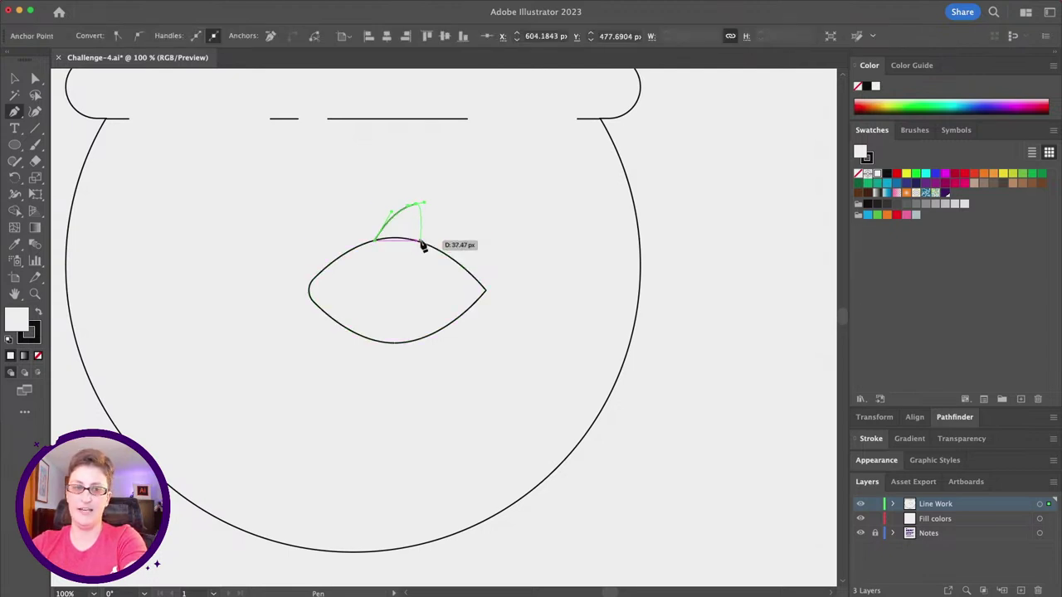
left_click(421, 243)
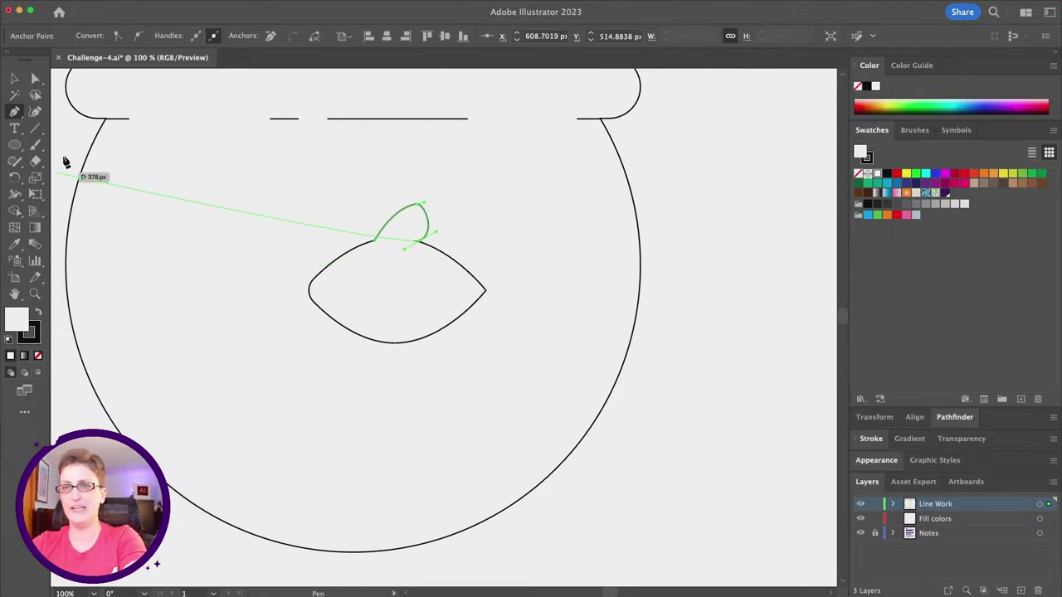
left_click(14, 78)
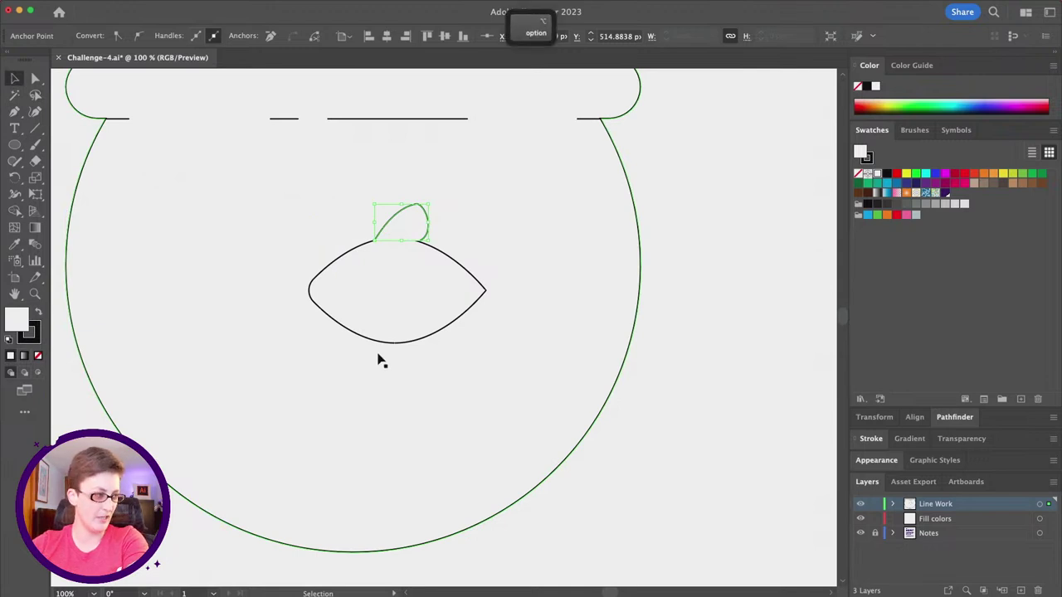
- Remove the fill from all of the line art, keeping the black stroke, and deselect everything
key("super+minus")
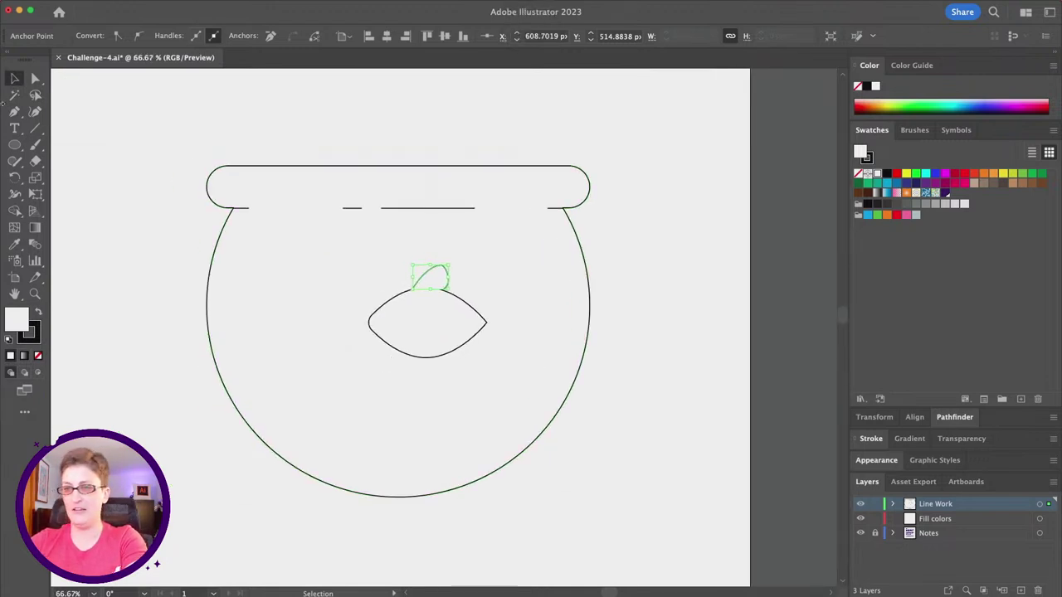
left_click(129, 143)
mouse_move(130, 114)
left_mouse_down()
mouse_move(590, 393)
mouse_move(664, 525)
left_mouse_up()
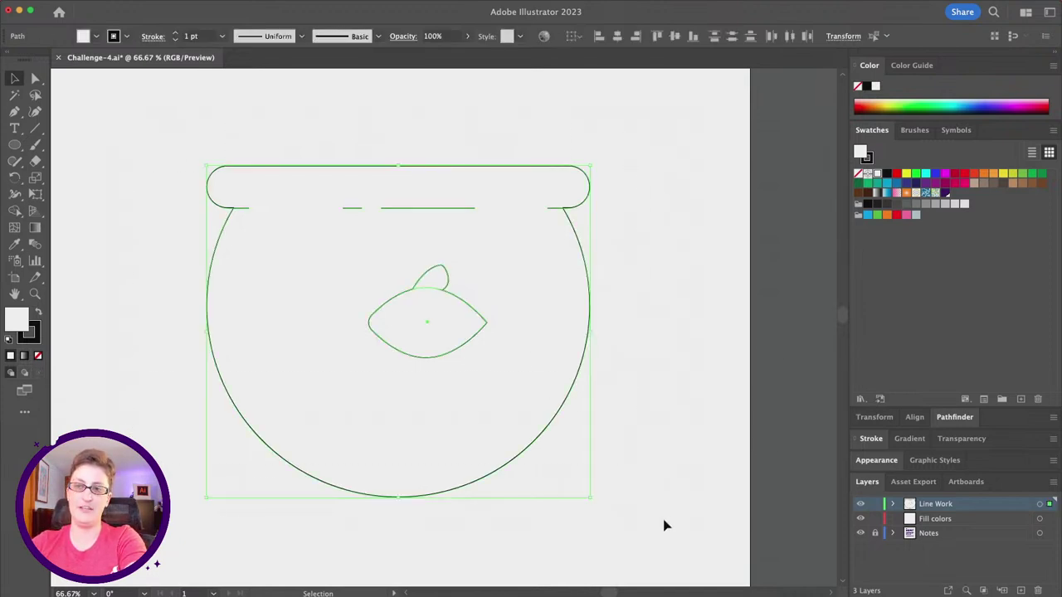
left_click(858, 174)
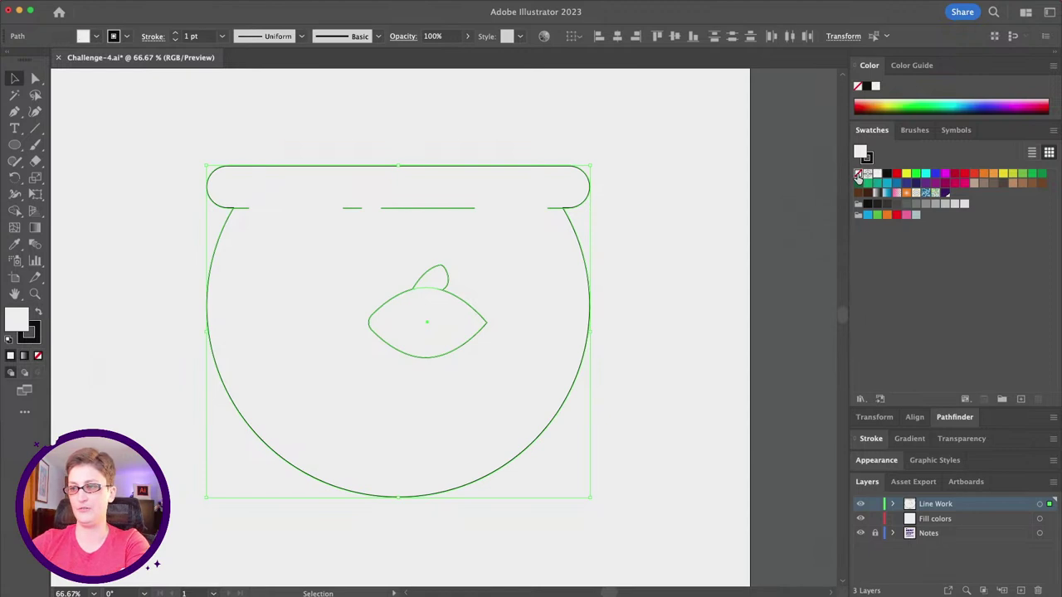
left_click(735, 262)
key("z")
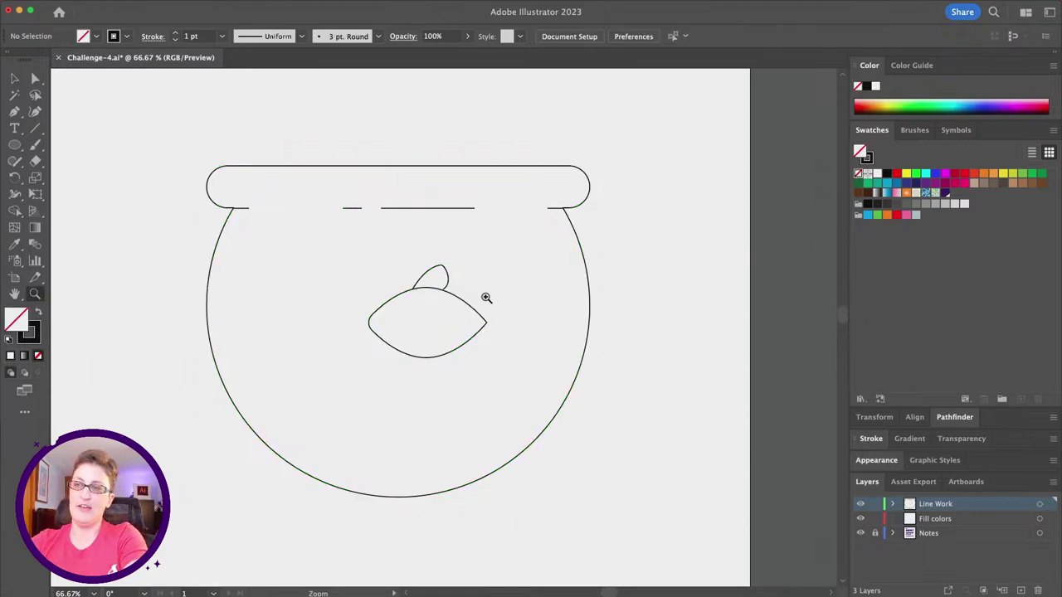
- Reshape the fish's upper fin into a concave front edge with a slightly lower tip and its rear end on the body outline
left_click(487, 296)
left_click(360, 356)
key("a")
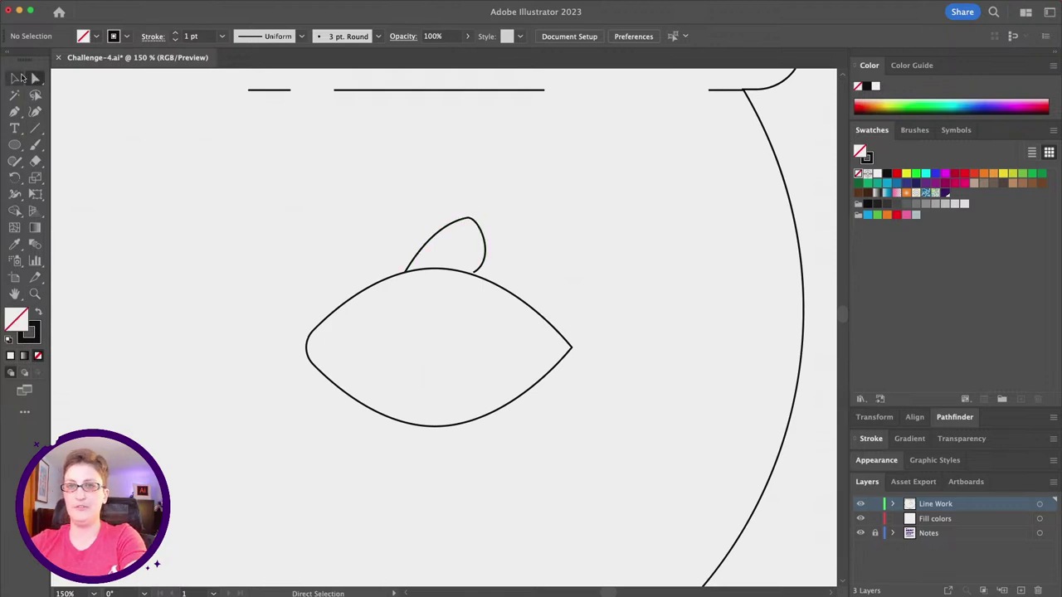
left_click(471, 219)
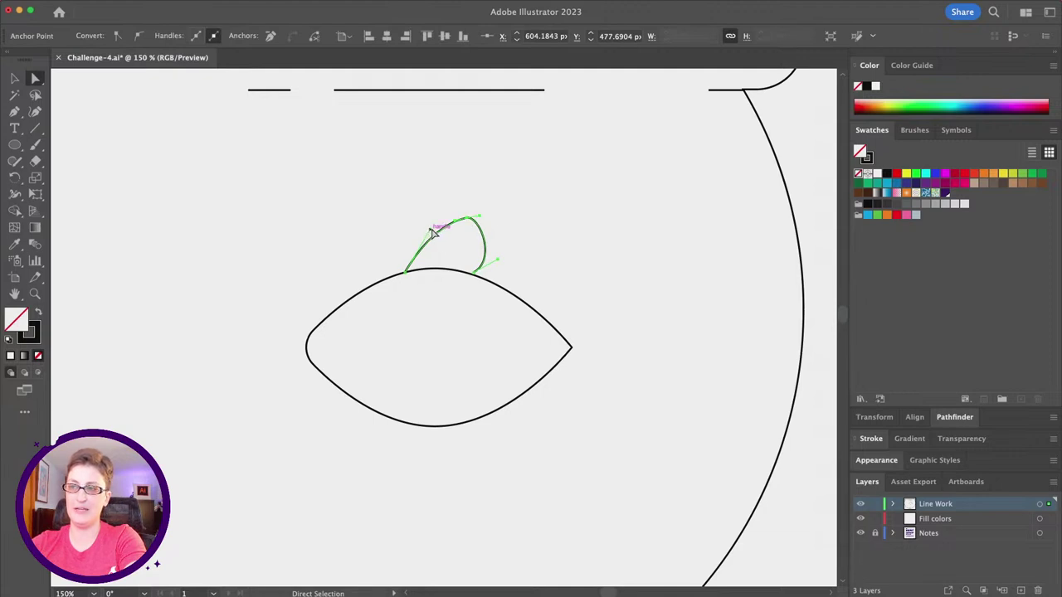
left_click_drag(431, 230, 460, 228)
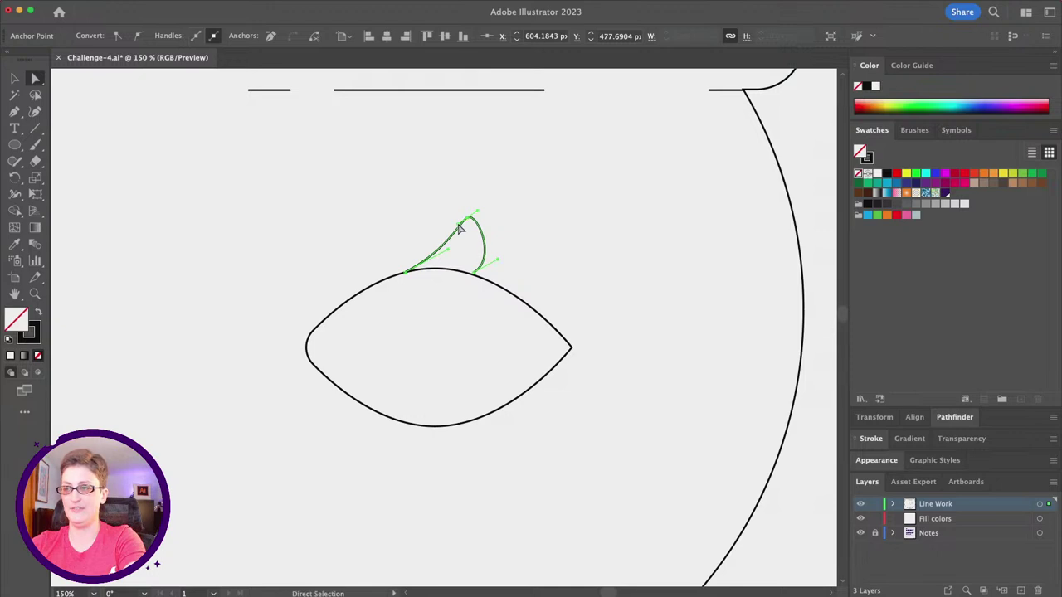
left_click_drag(476, 281, 484, 278)
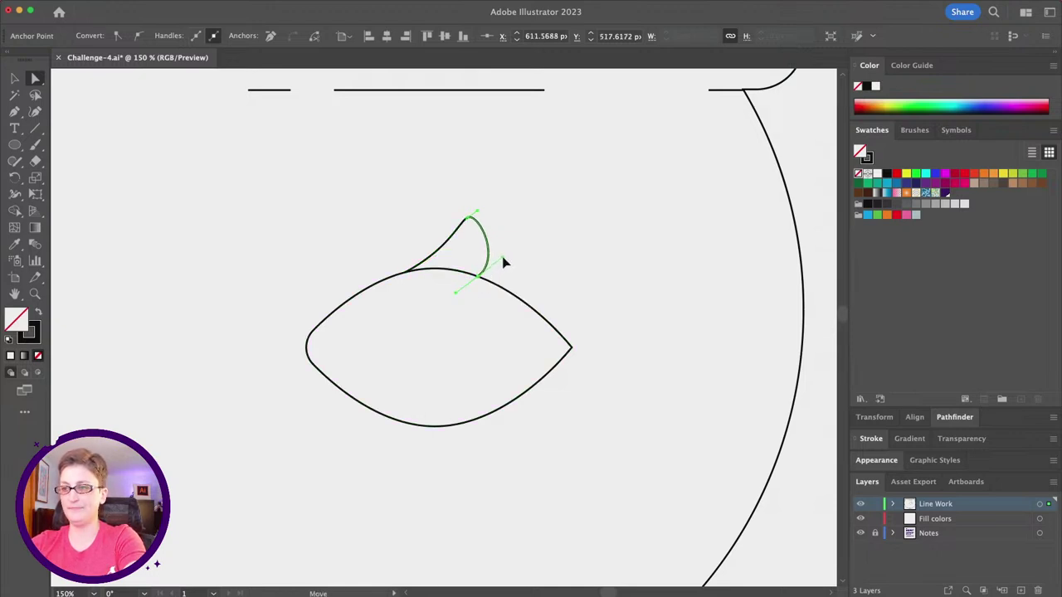
left_click_drag(472, 219, 447, 253)
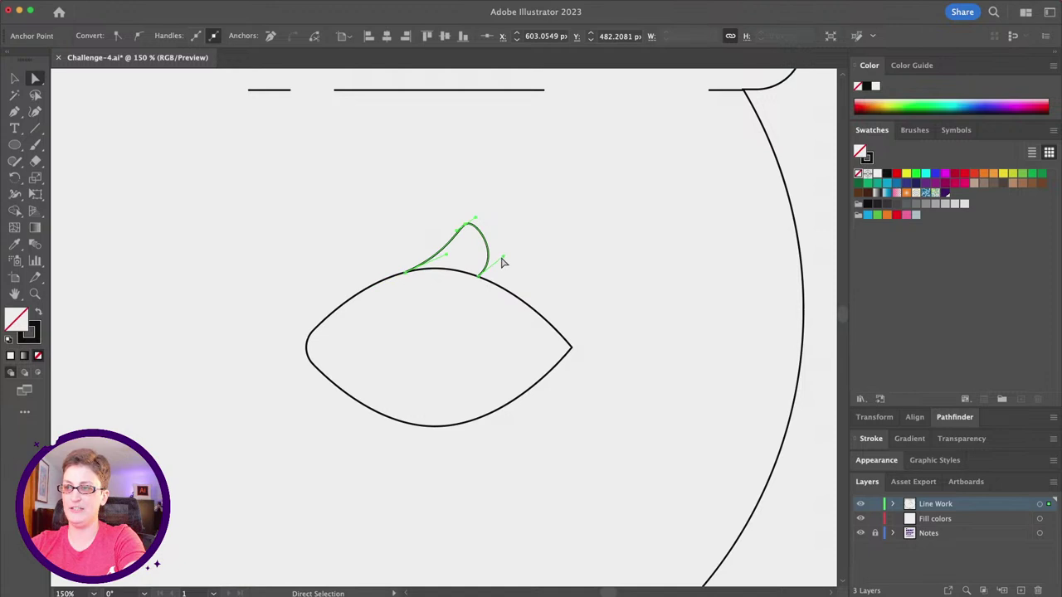
left_click(569, 270)
- Draw a curved upper tail lobe with the Pen tool, from the body's upper rear outline to its rear point, with a flat top and notched rear edge
scroll(569, 272, "down", 1)
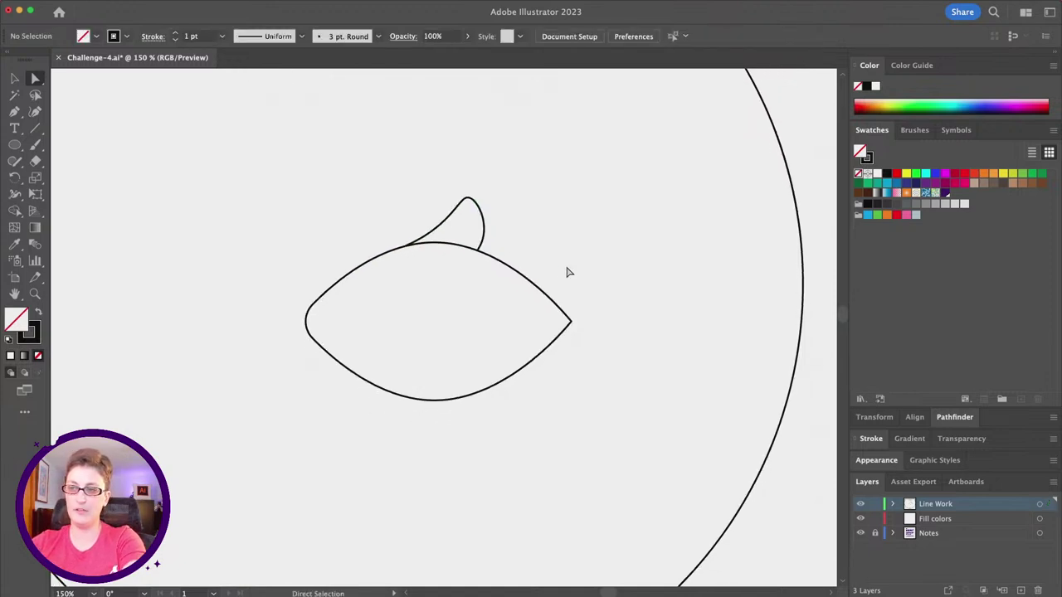
scroll(569, 273, "right", 2)
left_click(14, 112)
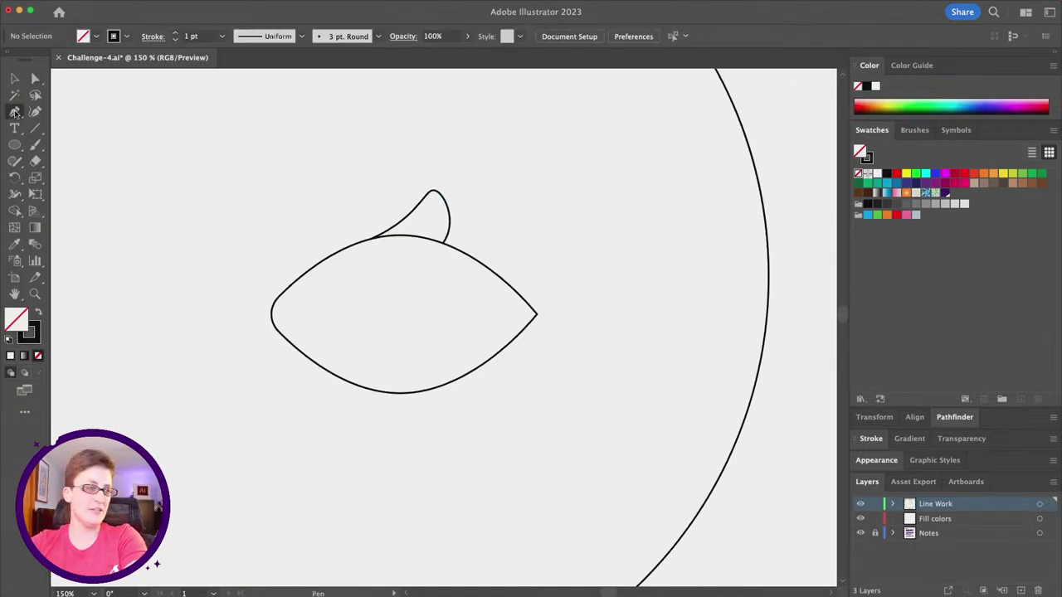
scroll(465, 142, "right", 5)
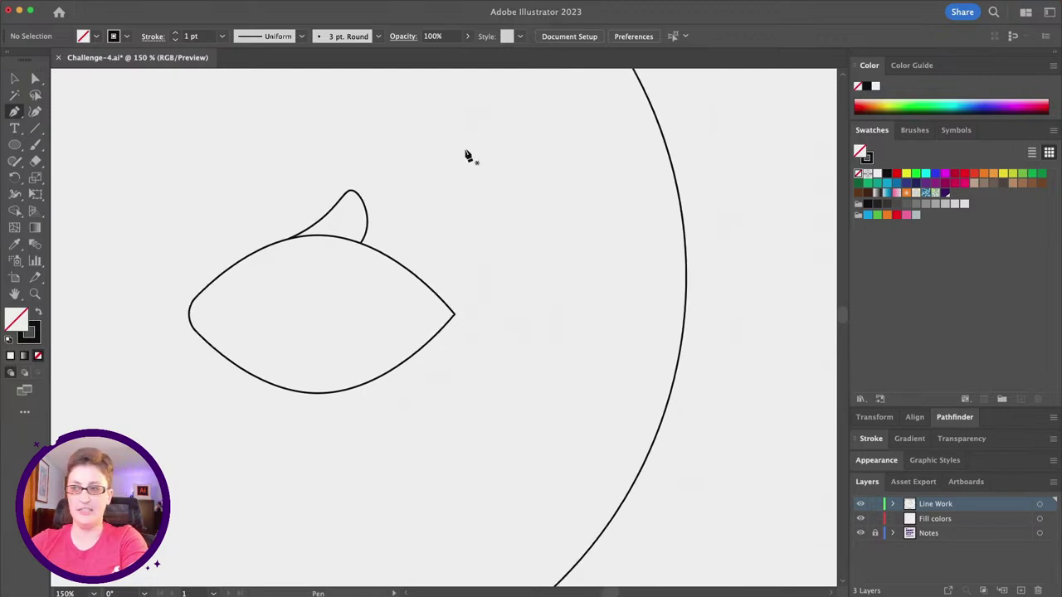
left_click(429, 288)
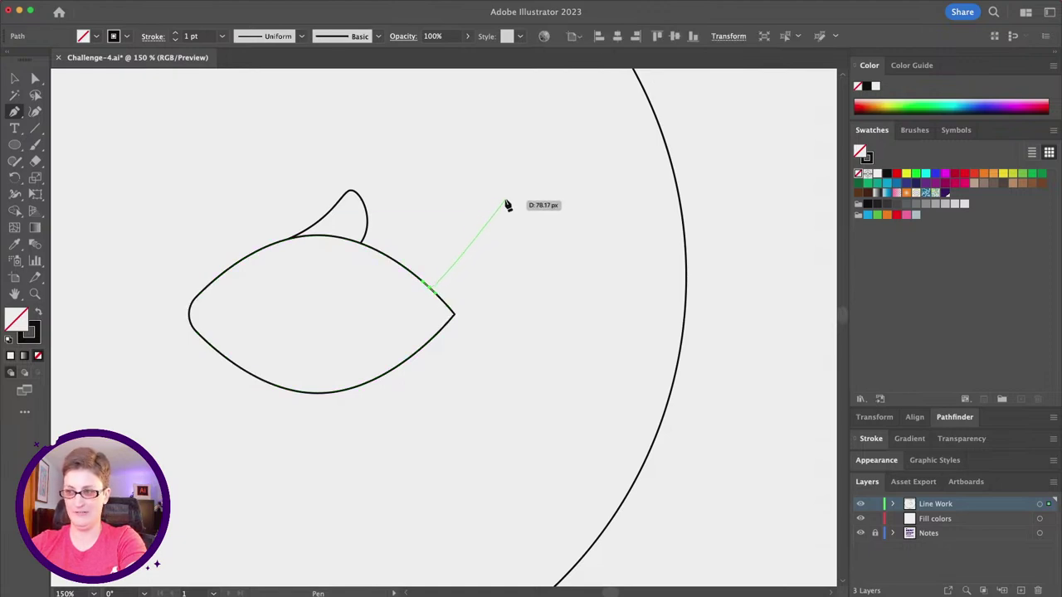
left_click_drag(503, 199, 584, 200)
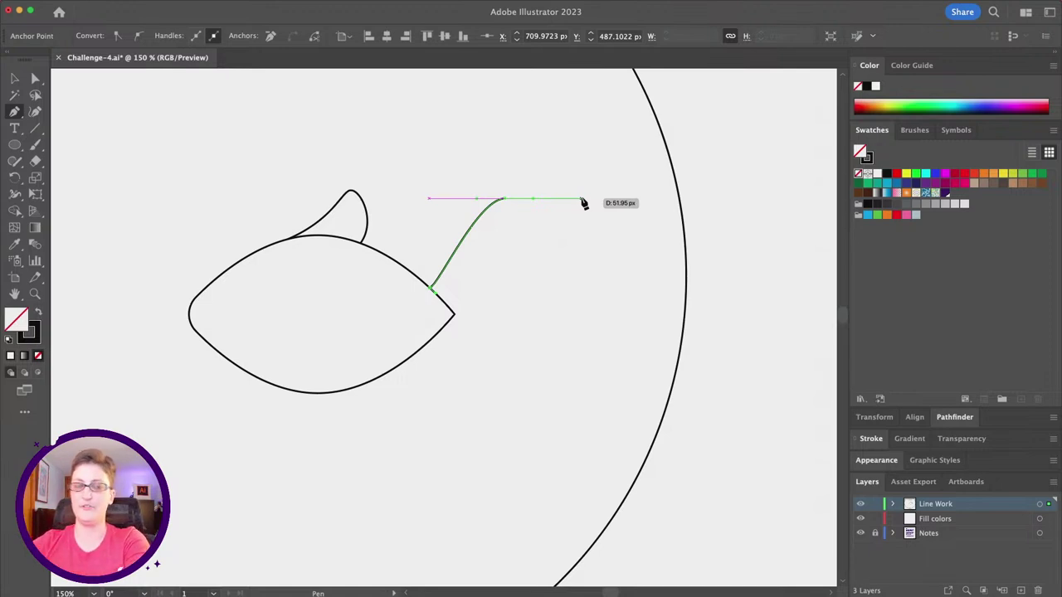
mouse_move(583, 203)
left_mouse_down()
mouse_move(599, 218)
mouse_move(573, 245)
mouse_move(550, 240)
left_mouse_up()
left_click(549, 237)
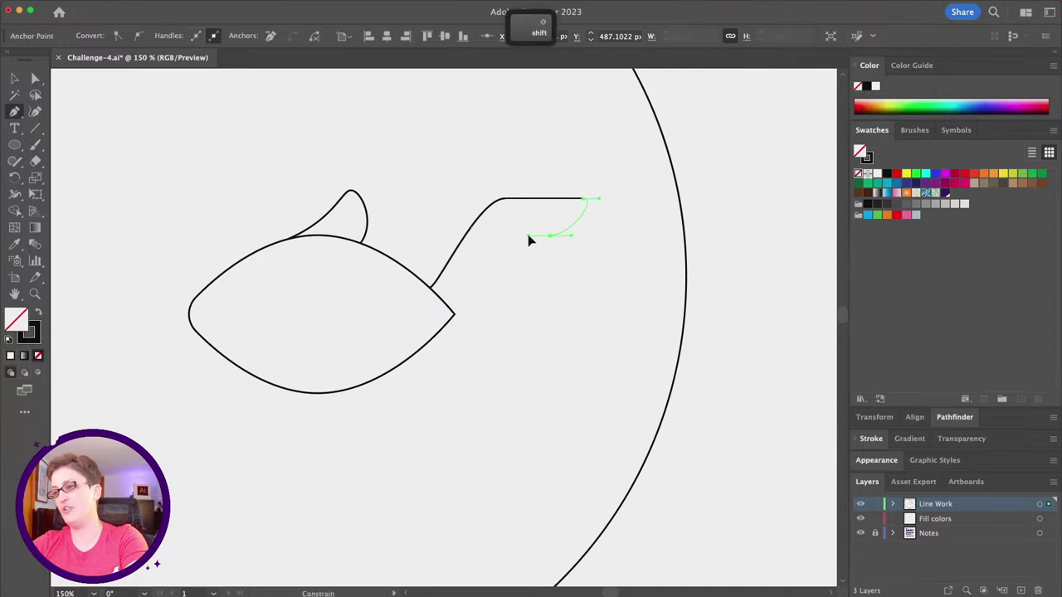
left_click_drag(525, 235, 554, 241)
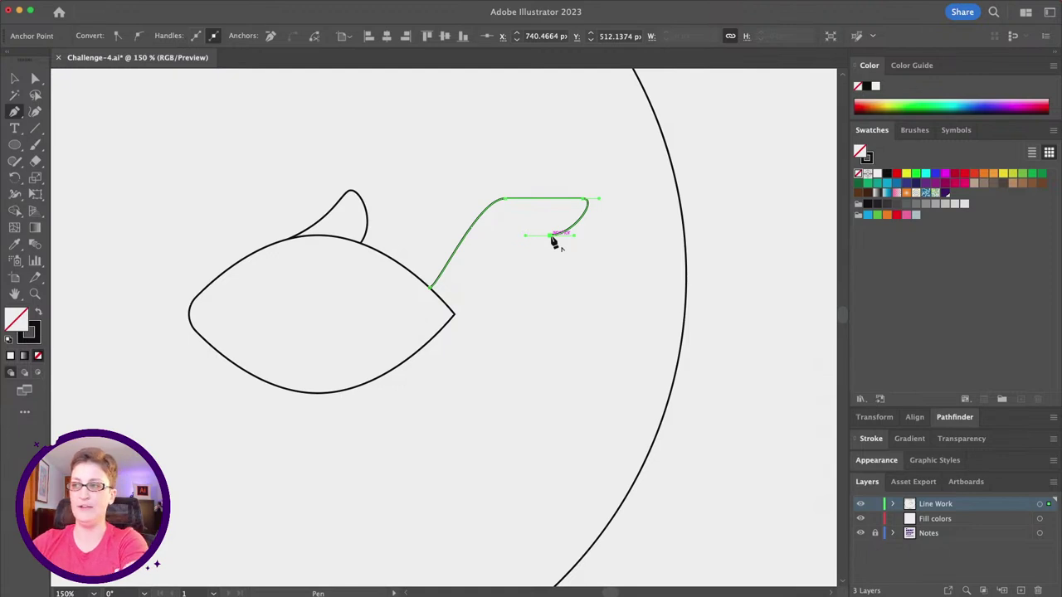
mouse_move(554, 241)
left_mouse_down()
mouse_move(540, 273)
mouse_move(554, 257)
left_mouse_up()
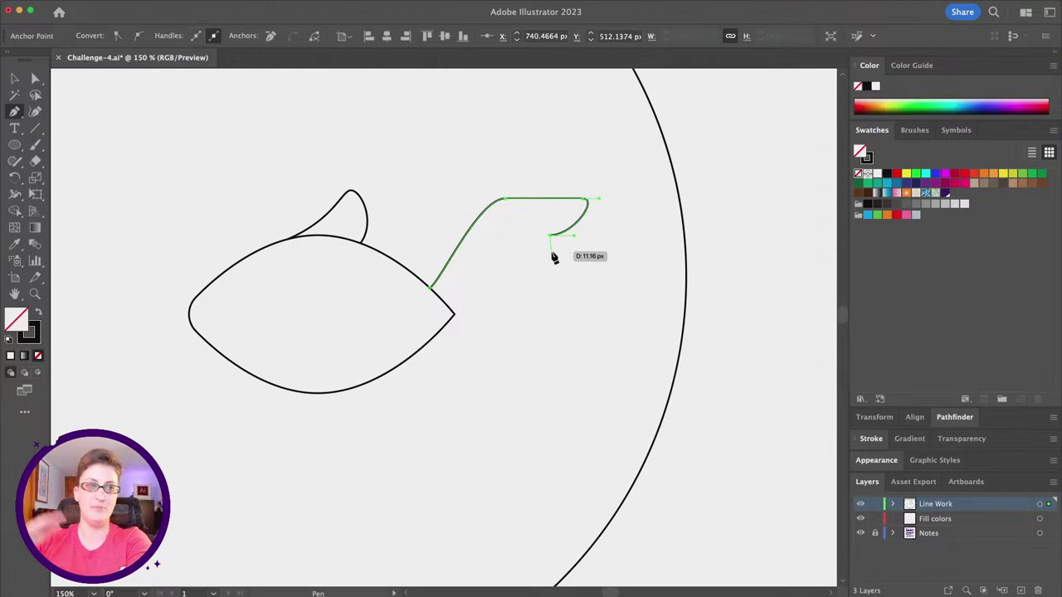
left_click_drag(554, 257, 511, 297)
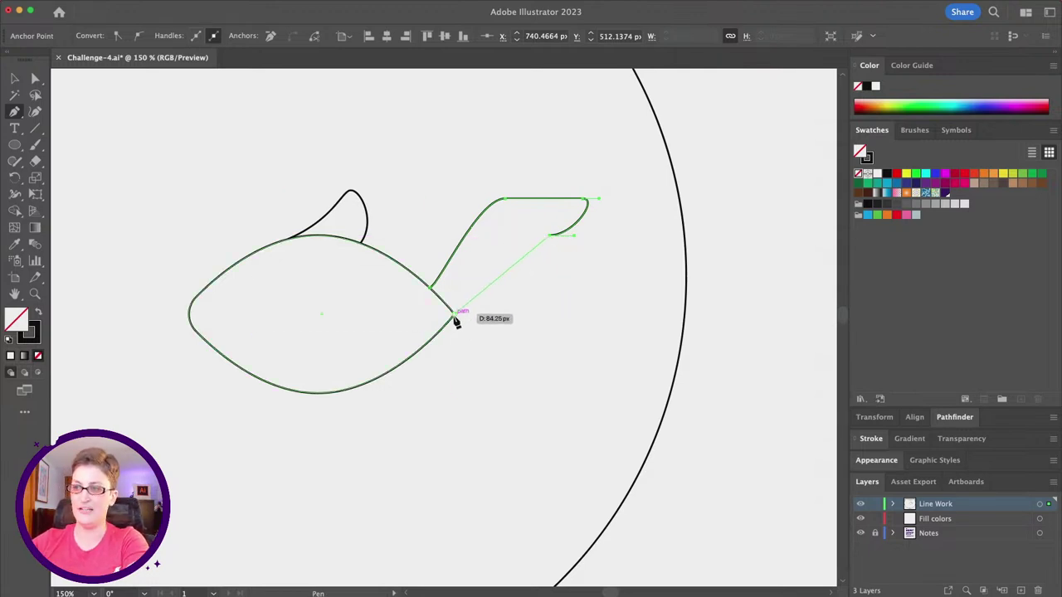
left_click_drag(454, 315, 368, 311)
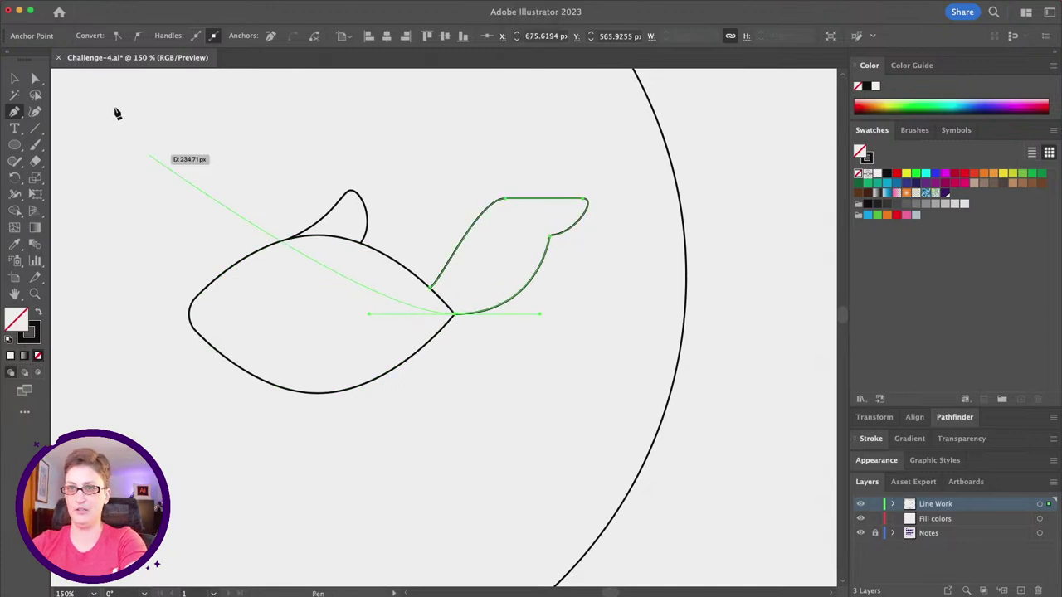
- Adjust the front end point of the upper tail lobe so its curve flows into the body's outline, and deselect it
left_click(35, 77)
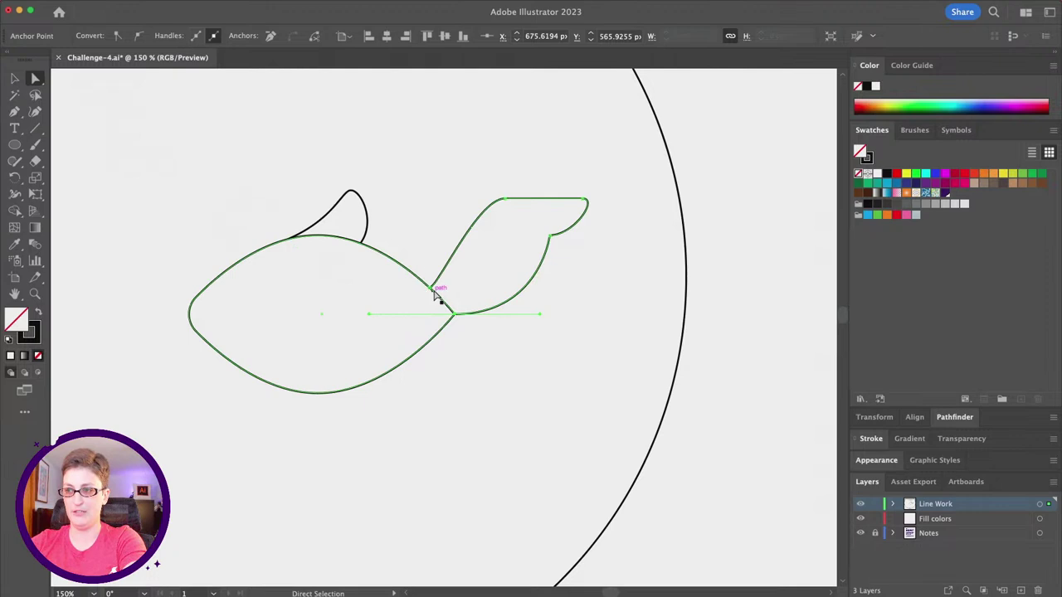
left_click_drag(432, 288, 423, 283)
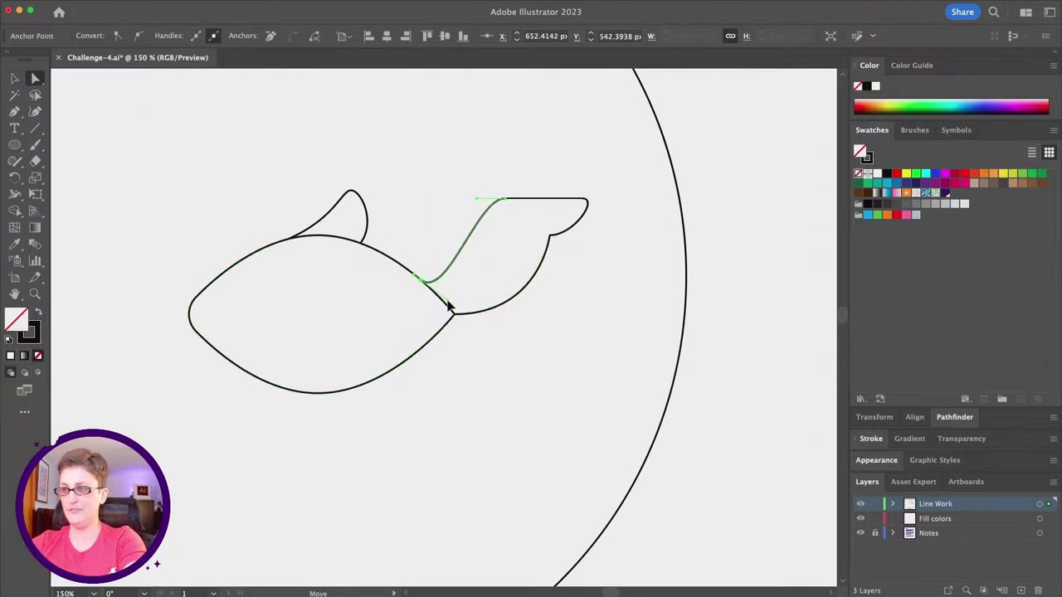
left_click(555, 323)
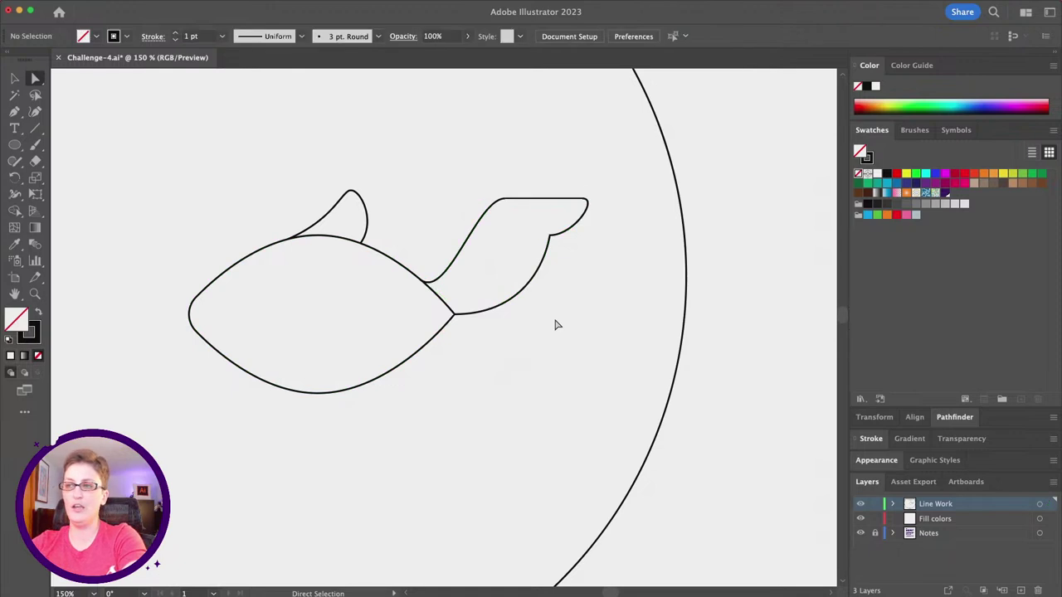
- Round the sharp notch corner on the rear edge of the upper tail lobe, and deselect it
left_click(550, 239)
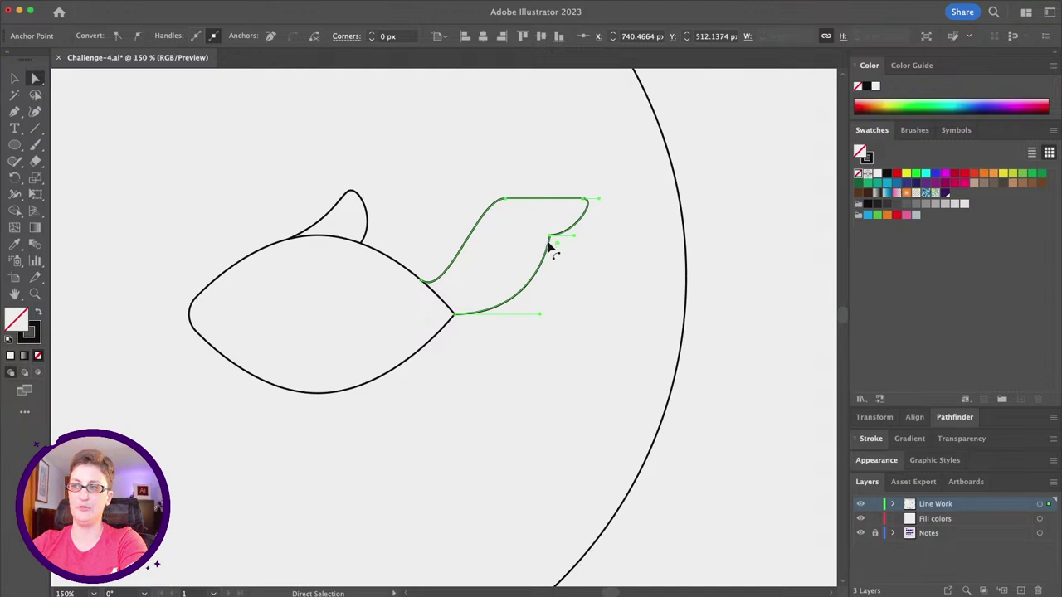
left_click_drag(551, 242, 554, 244)
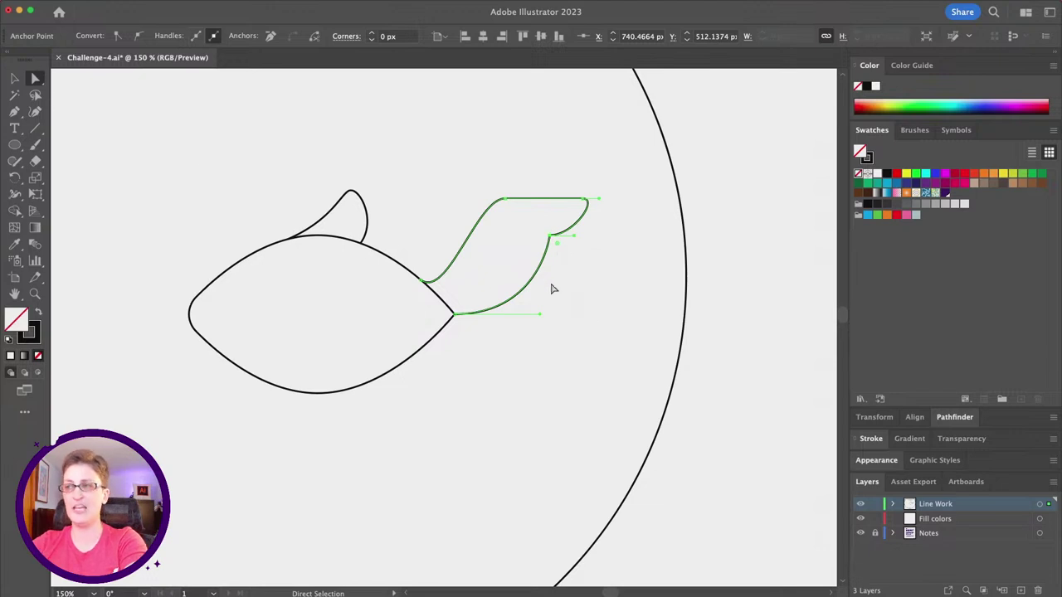
left_click_drag(559, 248, 580, 258)
left_click(565, 332)
- Reflect a copy of the tail lobe across the horizontal axis and place it below the original, meeting at the body's rear point
left_click(14, 78)
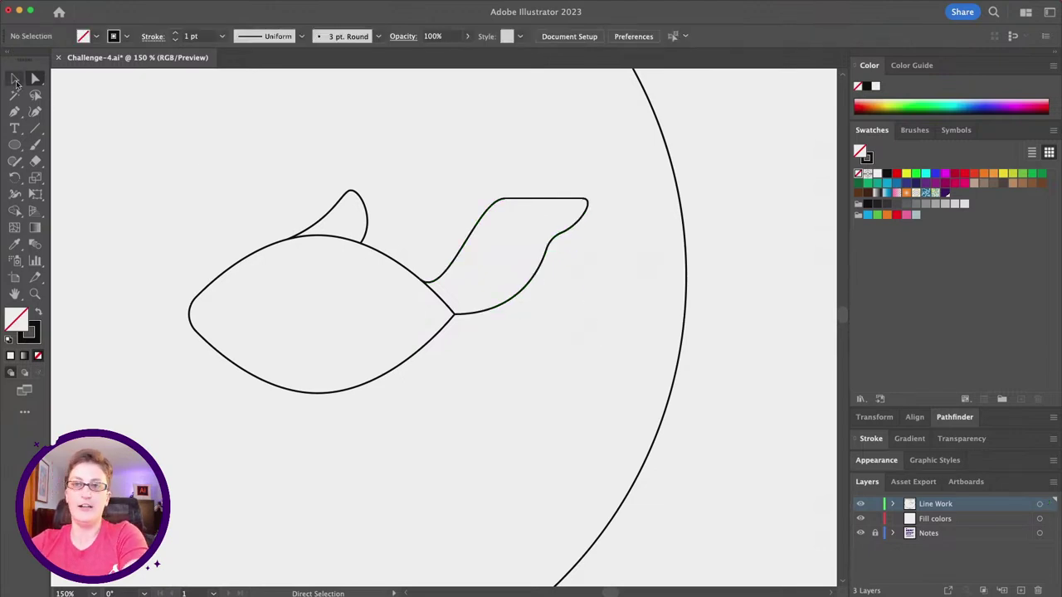
left_click_drag(532, 223, 533, 224)
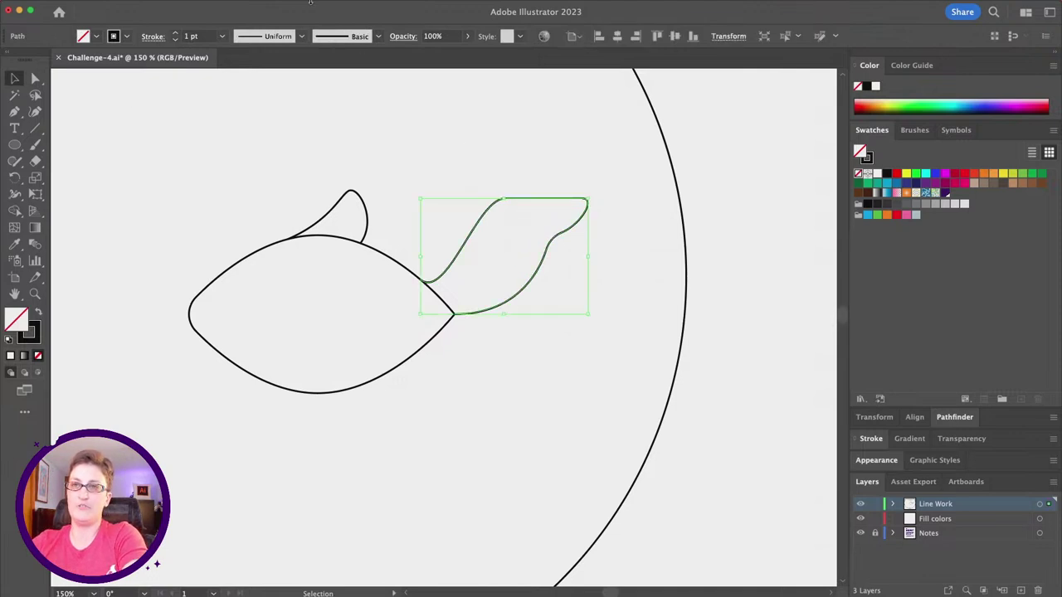
left_click(107, 6)
mouse_move(141, 23)
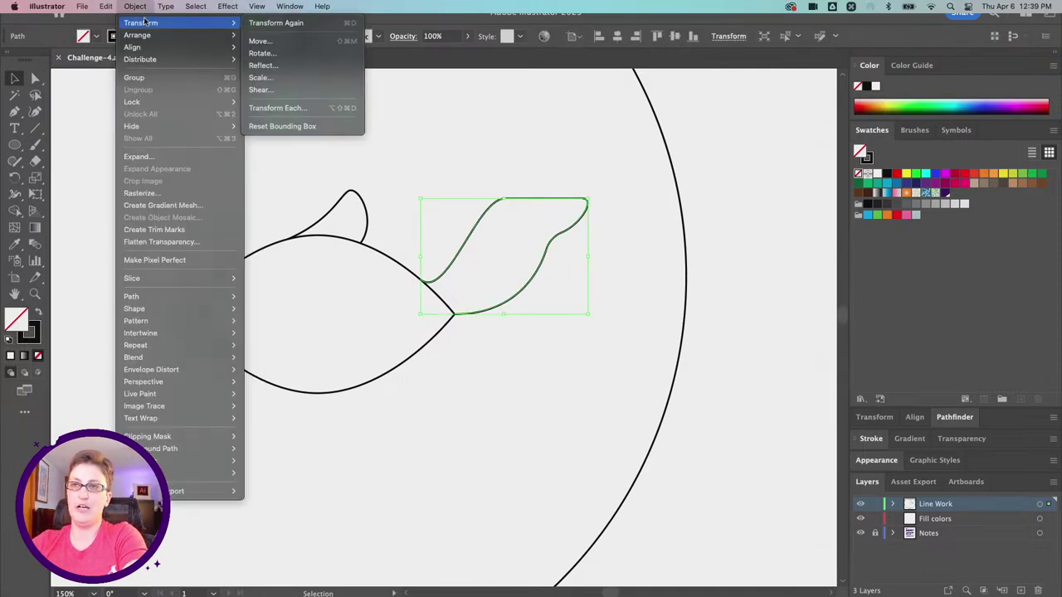
left_click(263, 65)
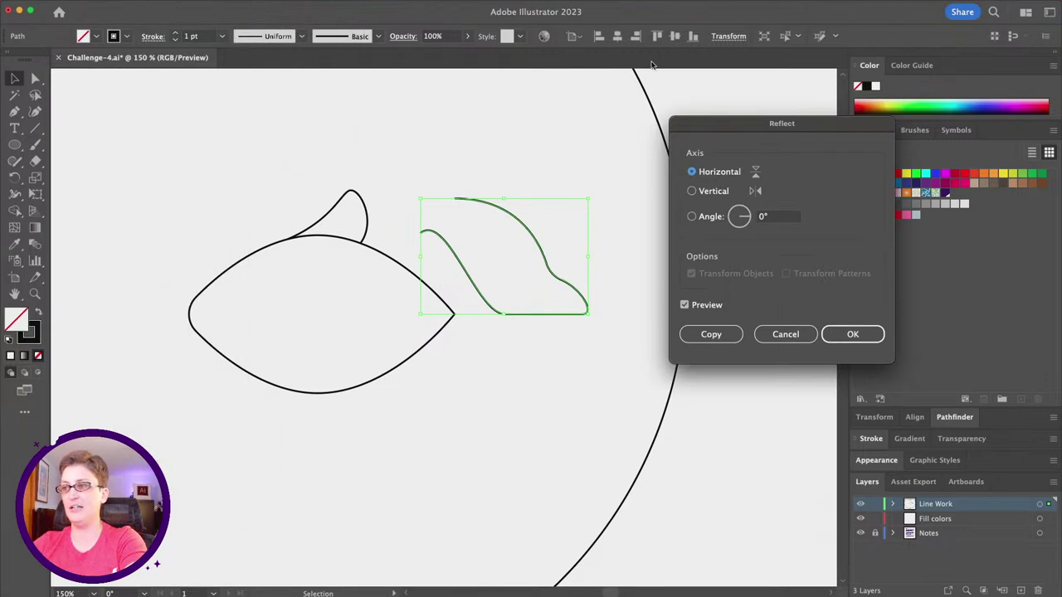
left_click(692, 191)
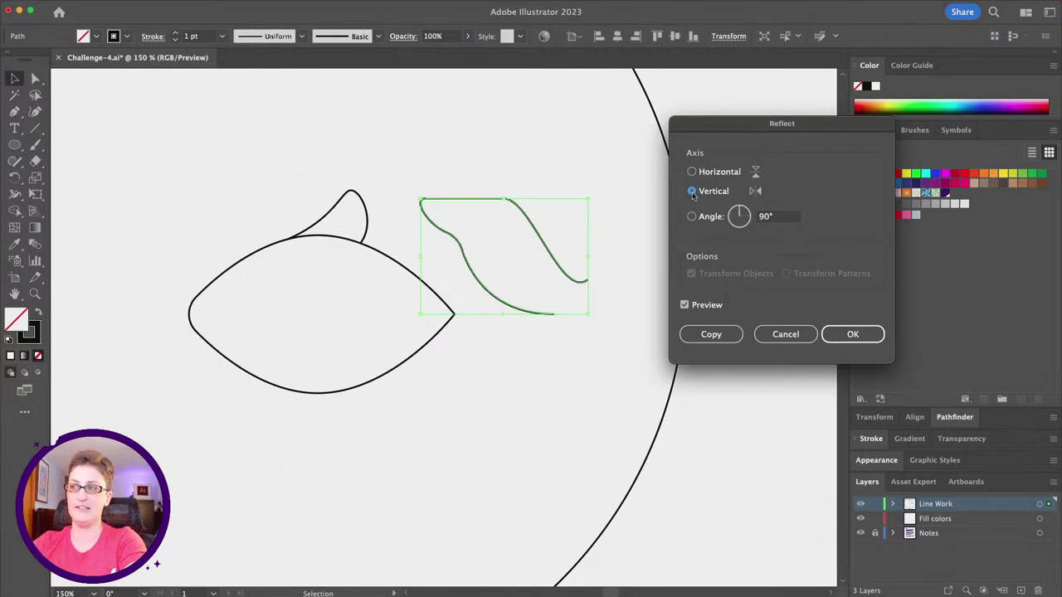
left_click(694, 172)
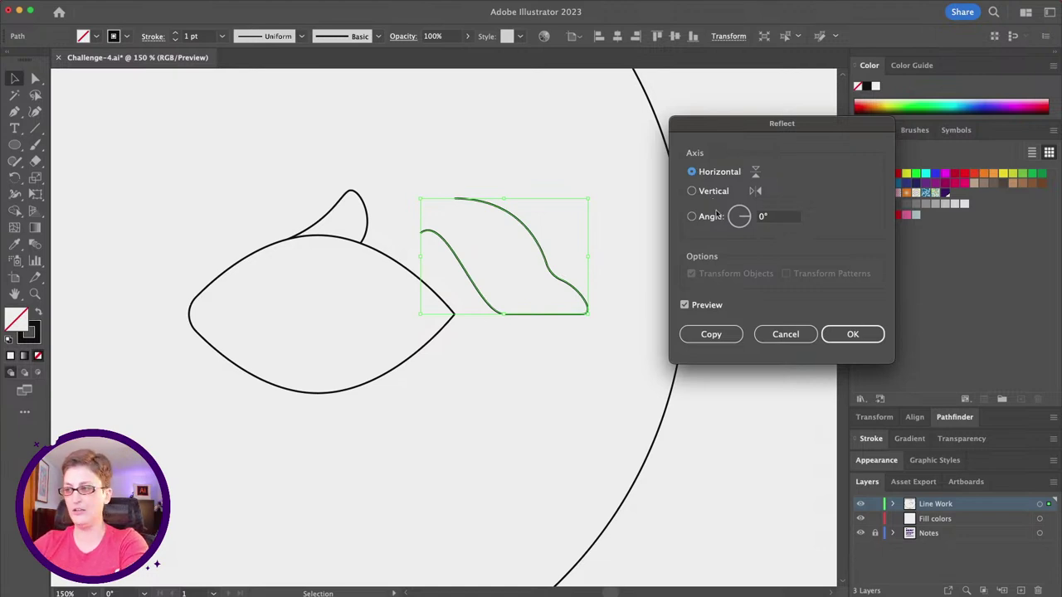
left_click(710, 335)
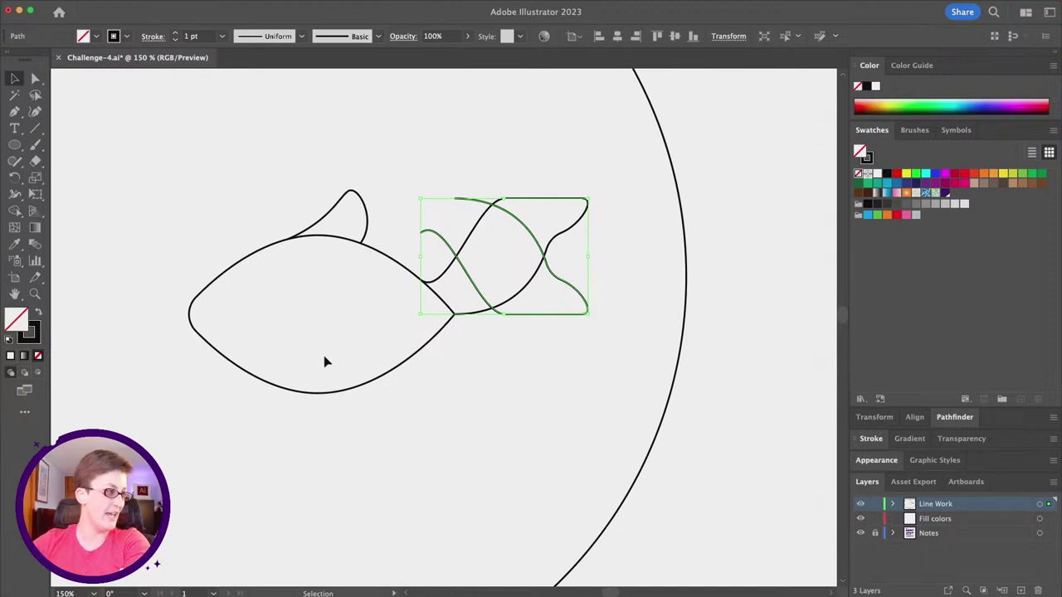
left_click_drag(526, 225, 523, 347)
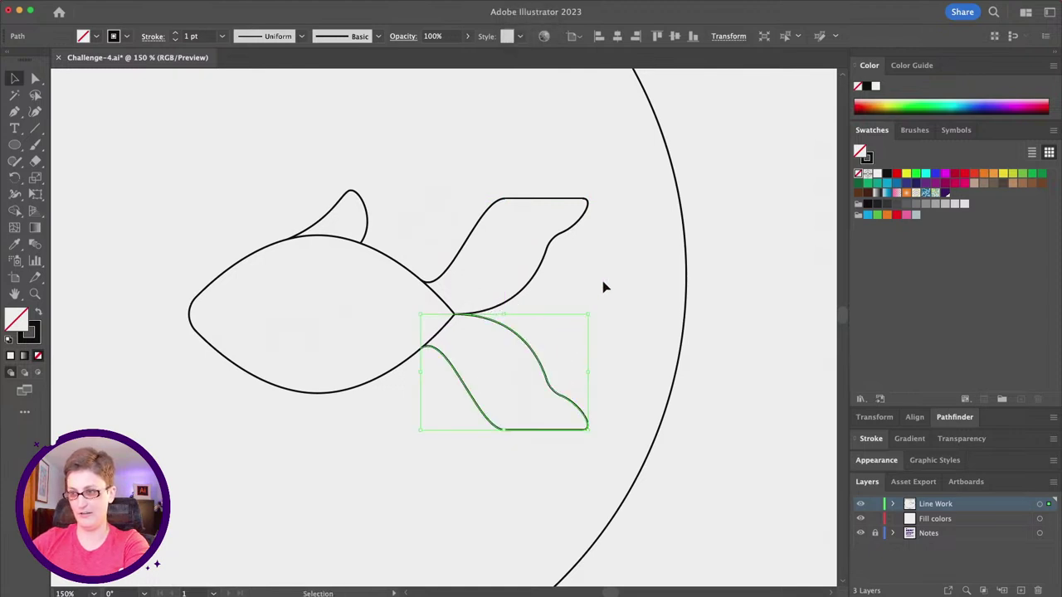
left_click(613, 274)
- Draw a small rounded fin on the fish's lower edge with the Pen tool, starting and ending on the body outline
scroll(612, 274, "left", 3)
scroll(612, 274, "down", 1)
key("p")
scroll(155, 266, "left", 5)
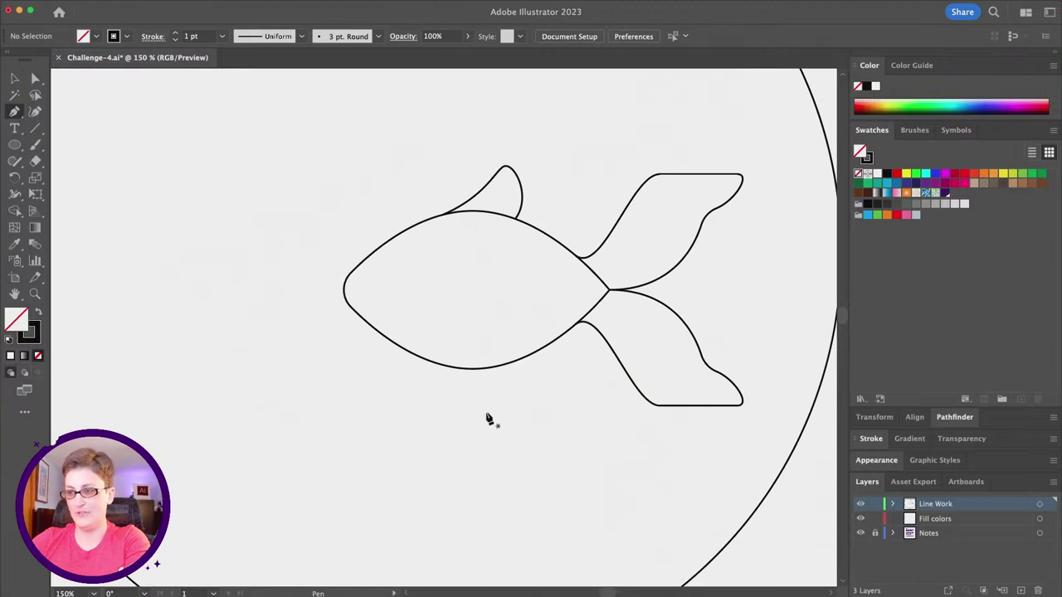
left_click(450, 367)
key("super+z")
left_click_drag(448, 366, 544, 390)
left_click(522, 367)
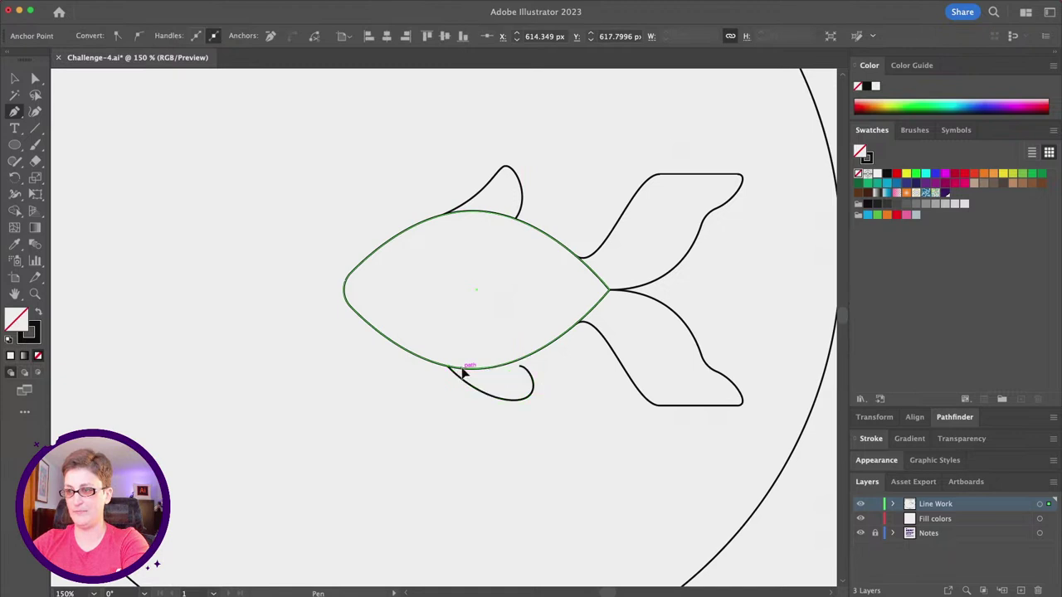
key("super+minus")
key("super+minus")
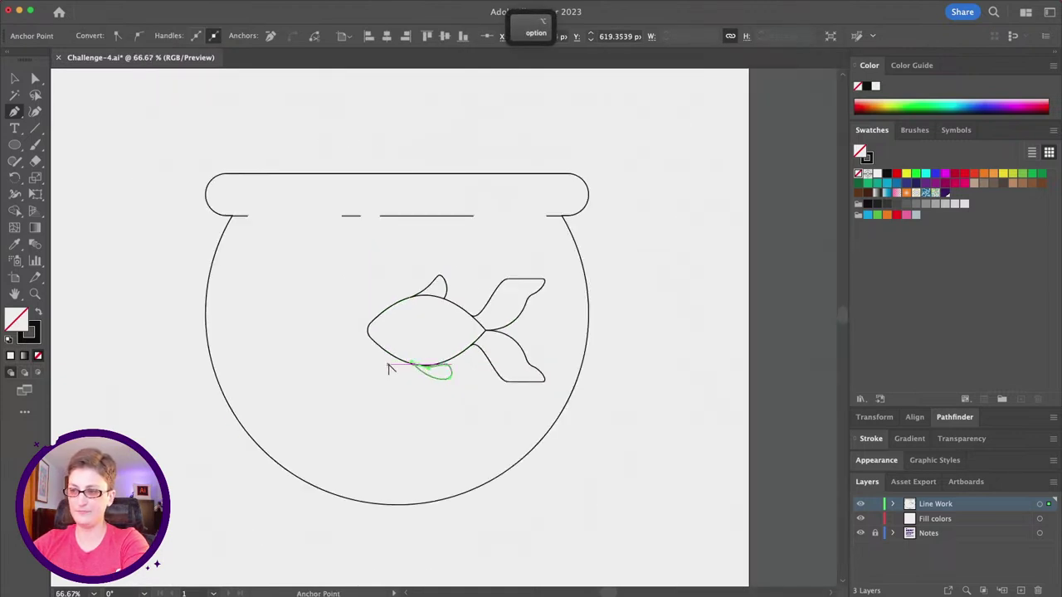
scroll(332, 332, "left", 3)
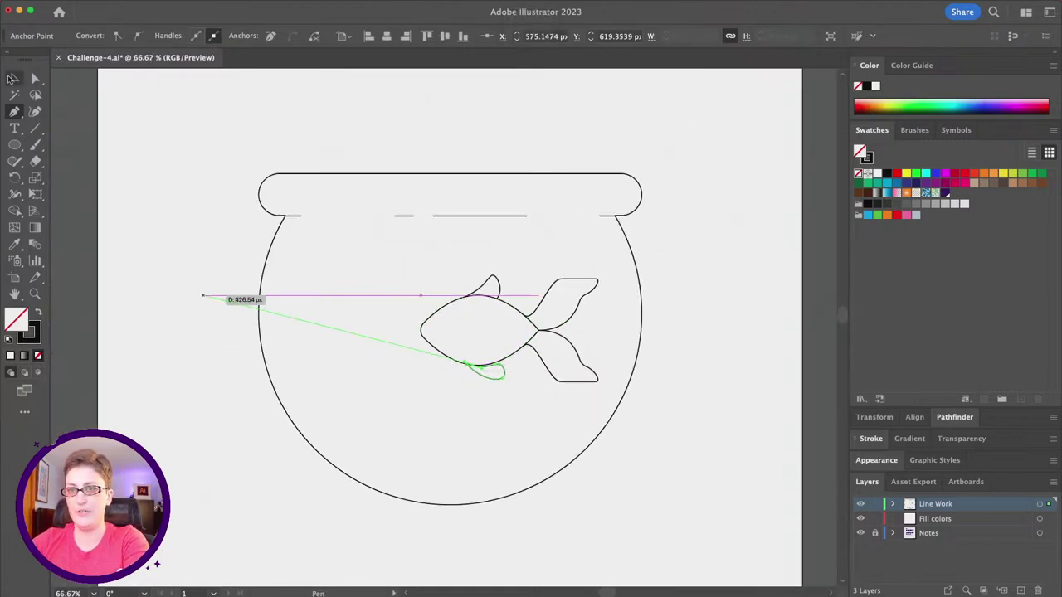
key("Escape")
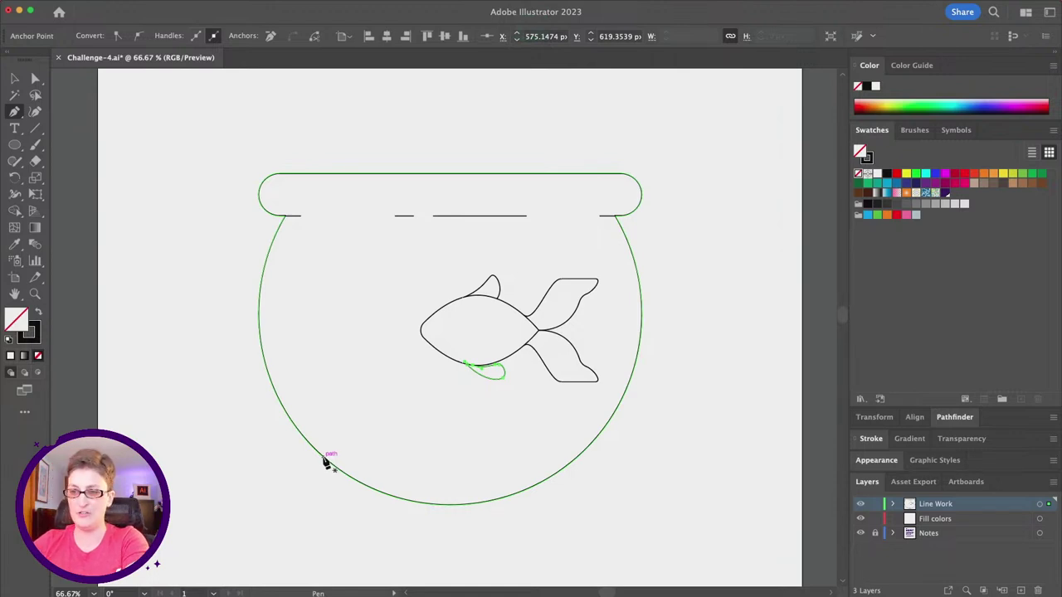
- Draw a wavy line across the lower part of the bowl with the Pen tool, from its left outline to its right outline
left_click_drag(324, 462, 404, 519)
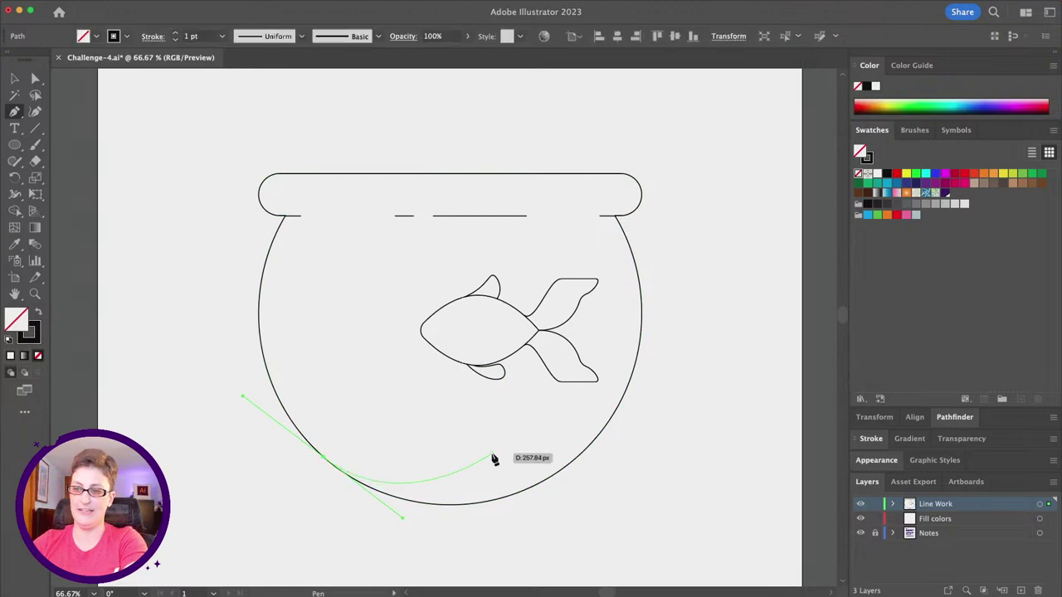
left_click_drag(590, 444, 719, 492)
left_click(34, 77)
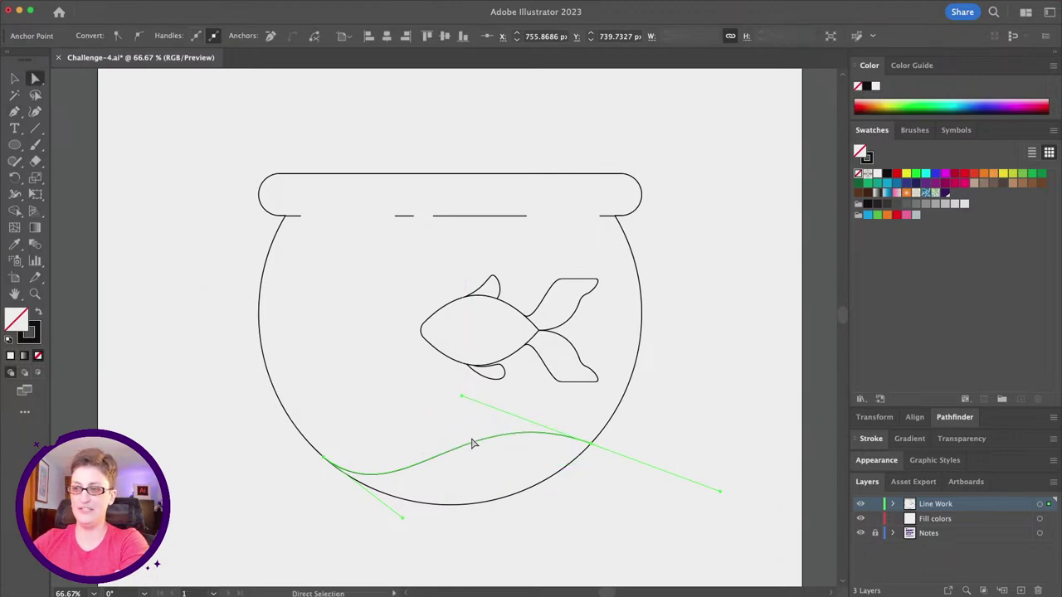
- Draw a second, shorter wavy line with the Pen tool from the bowl's left outline to the middle of the first wave
left_click(221, 446)
key("p")
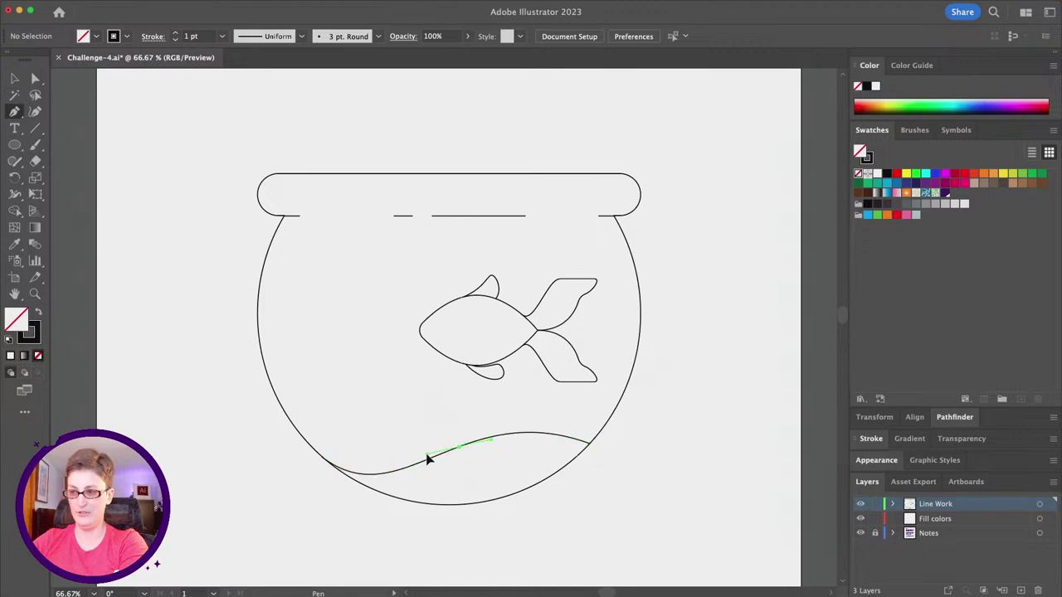
left_click_drag(422, 457, 100, 310)
key("a")
left_click(199, 391)
scroll(197, 393, "down", 2)
scroll(197, 393, "right", 2)
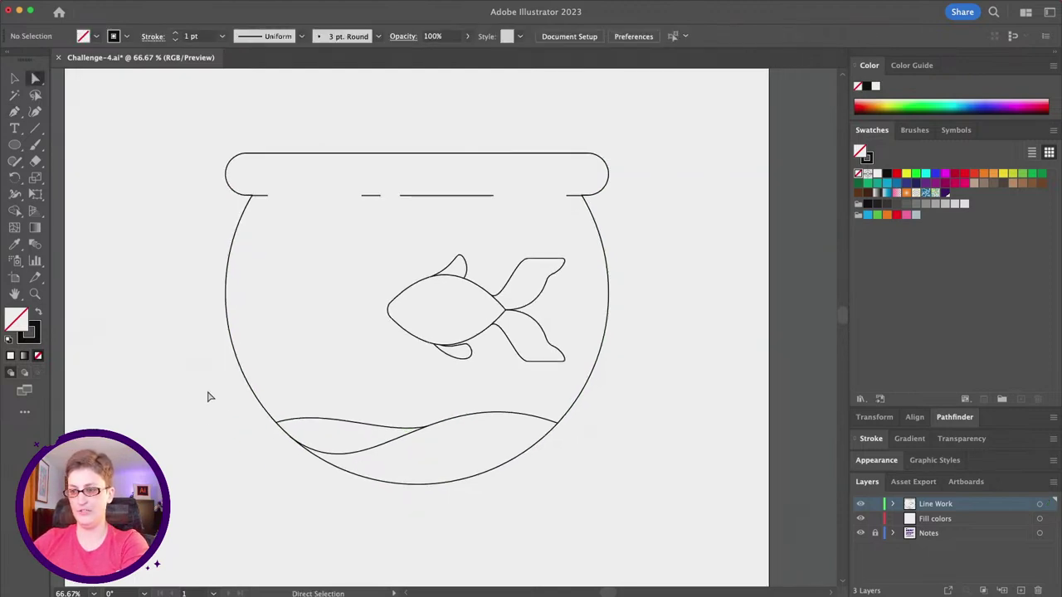
- Adjust both waves' left ends along the bowl outline and fit the shorter wave's right end to the longer wave, and deselect
left_click_drag(275, 423, 281, 425)
left_click_drag(428, 433, 375, 442)
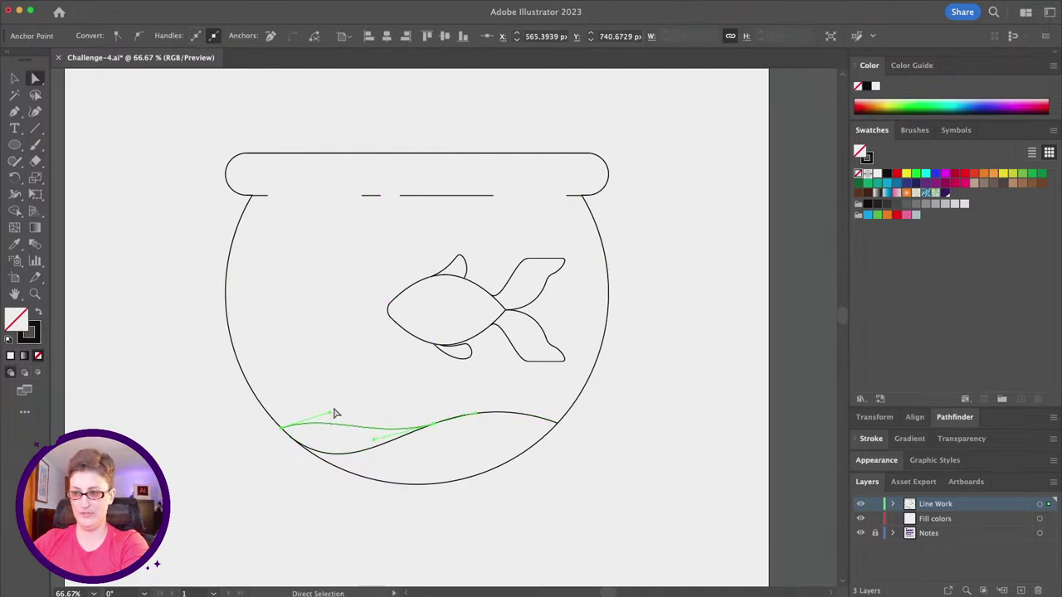
left_click(336, 456)
left_click(293, 439)
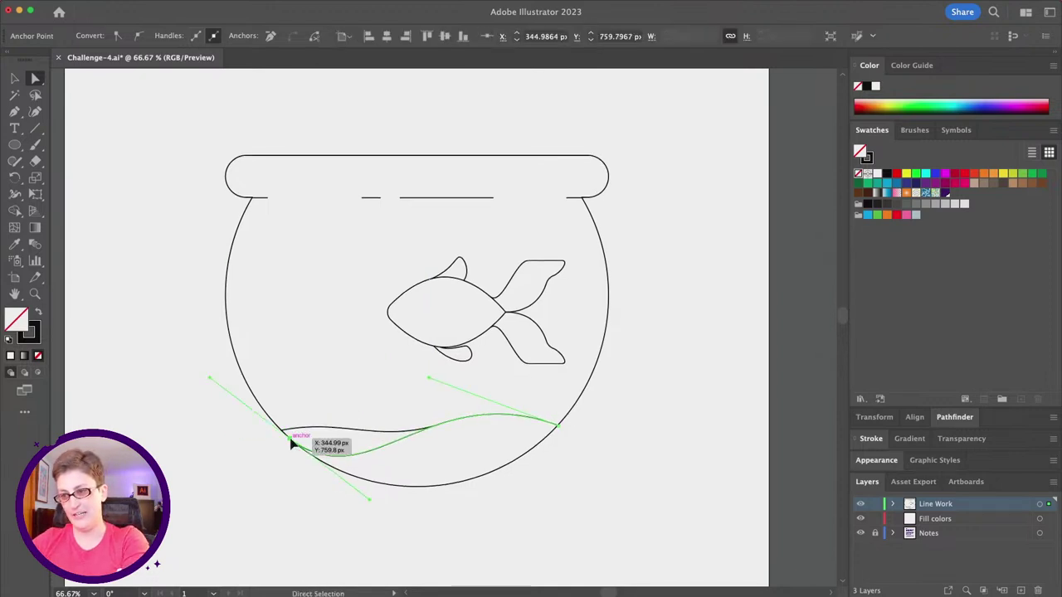
left_click(282, 431)
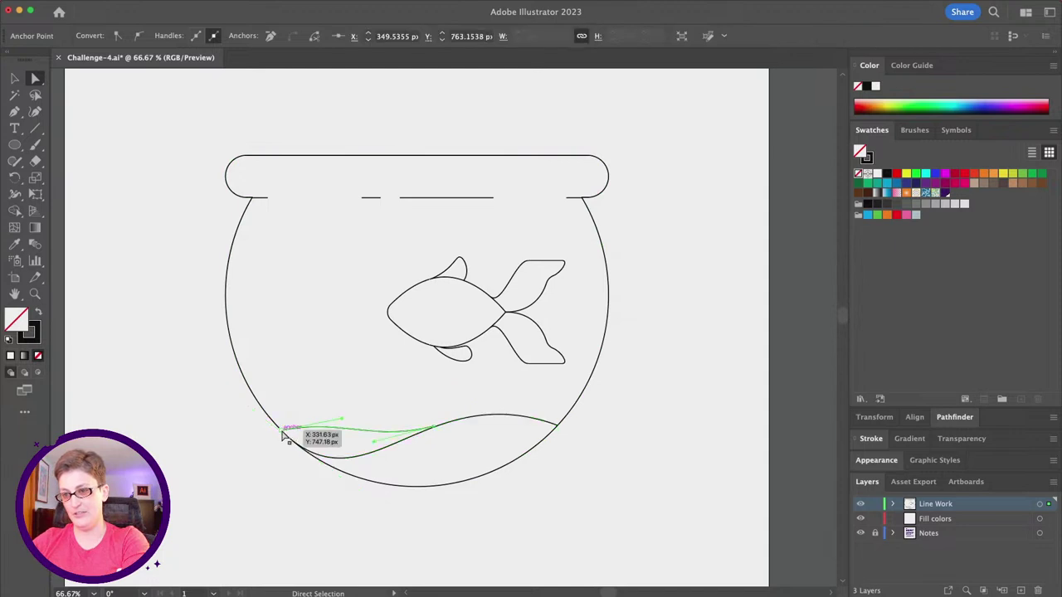
left_click_drag(282, 432, 278, 430)
left_click_drag(278, 430, 276, 426)
left_click_drag(437, 427, 419, 432)
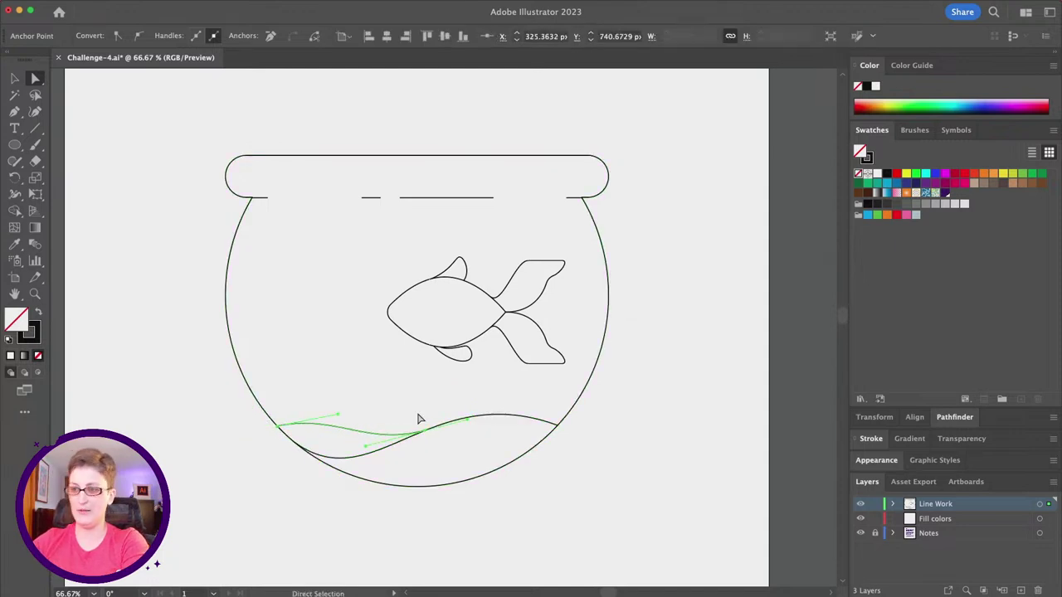
left_click(417, 417)
- Draw a small circular eye on the fish and three bubbles of different sizes in front of it with the Ellipse tool
scroll(419, 419, "down", 1)
left_click(14, 145)
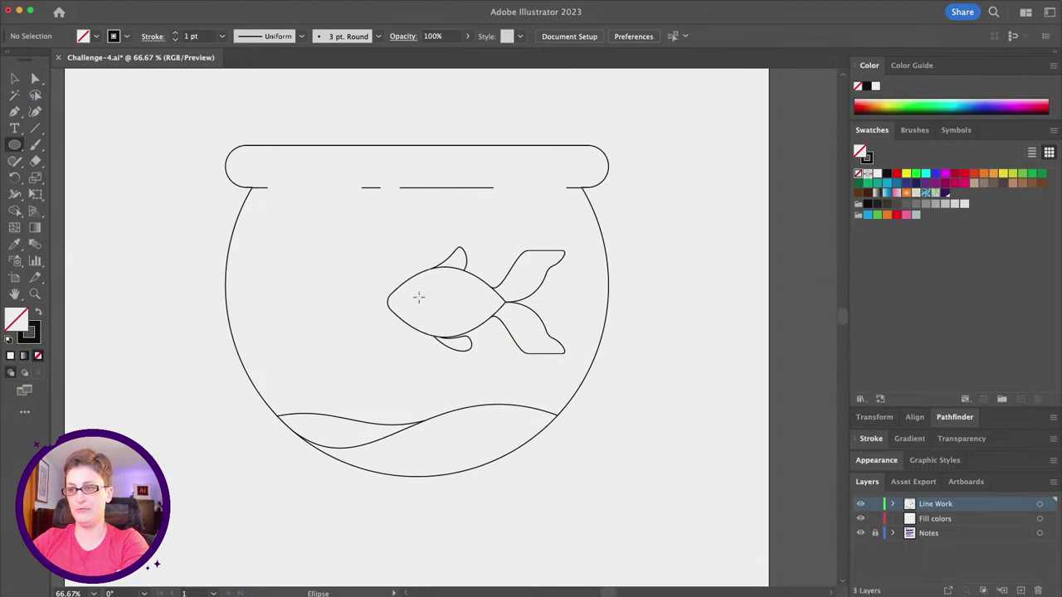
left_click_drag(407, 288, 414, 296)
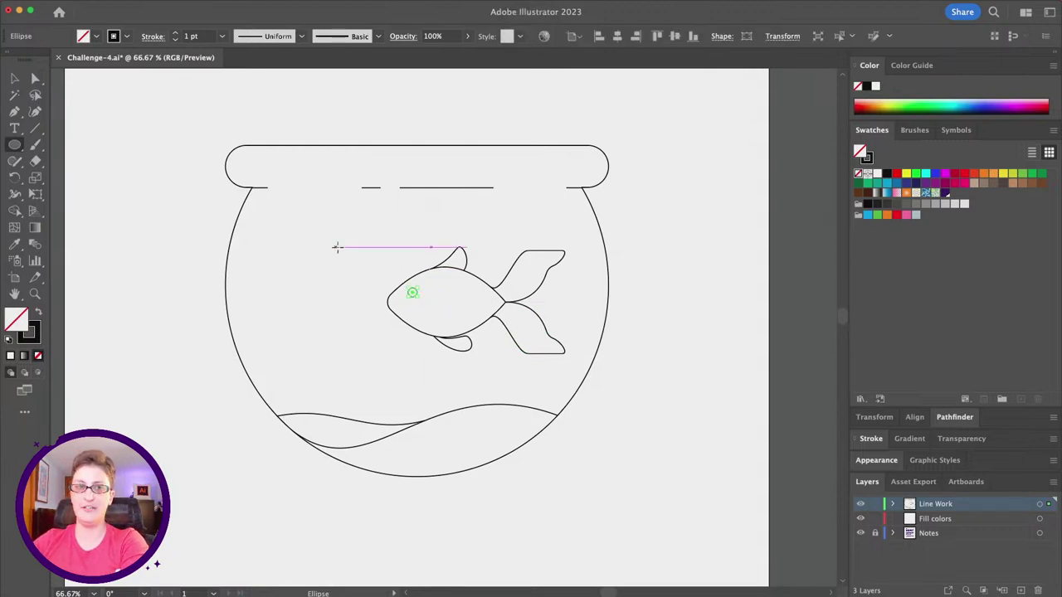
left_click_drag(349, 269, 365, 285)
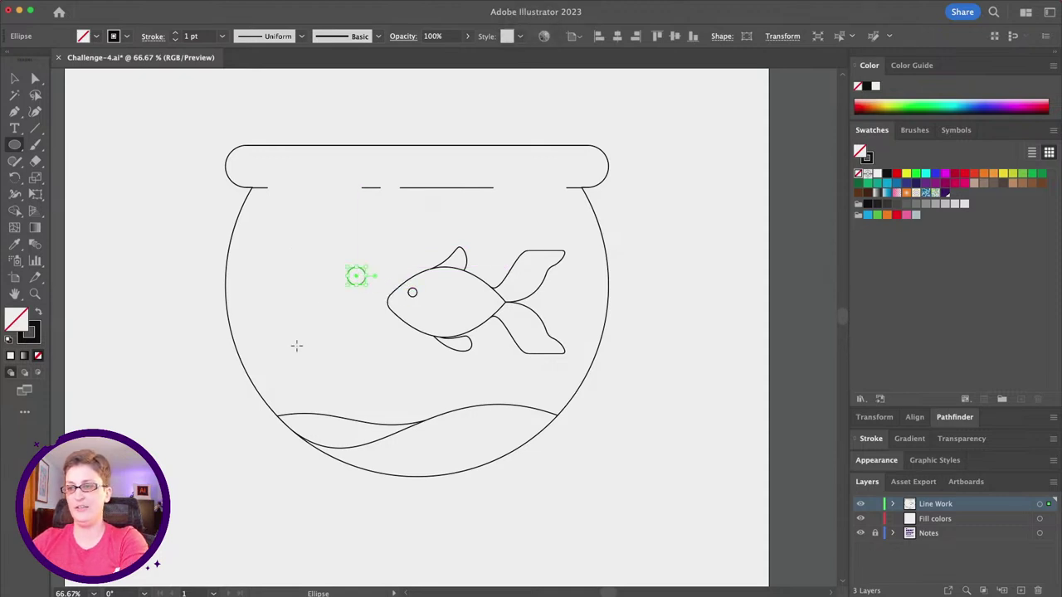
left_click_drag(305, 327, 339, 363)
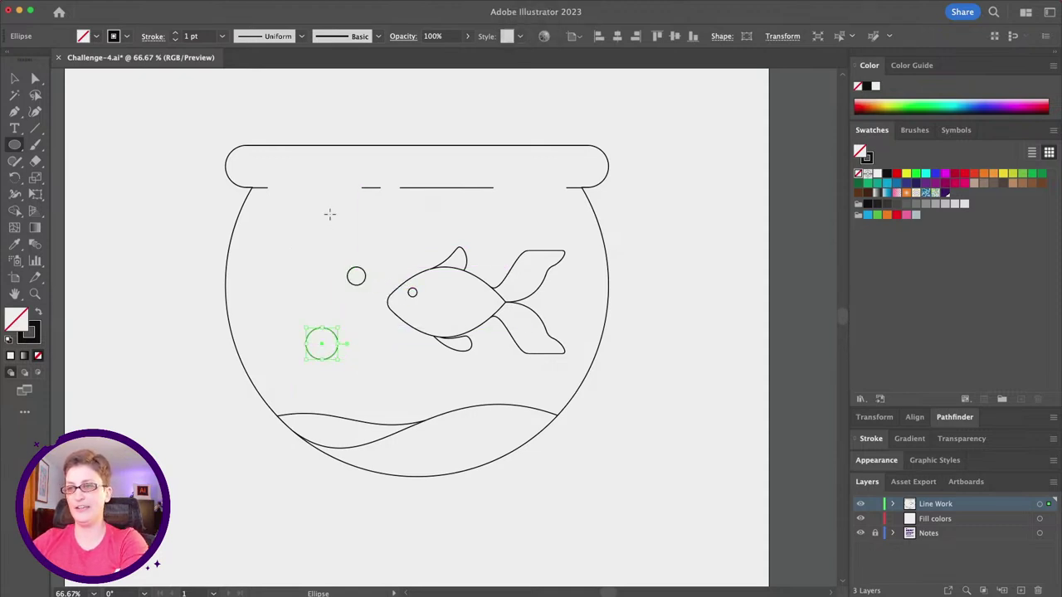
left_click_drag(305, 215, 315, 225)
- Draw a short curved gill line behind the fish's eye with the Pen tool, and deselect it
scroll(335, 239, "right", 2)
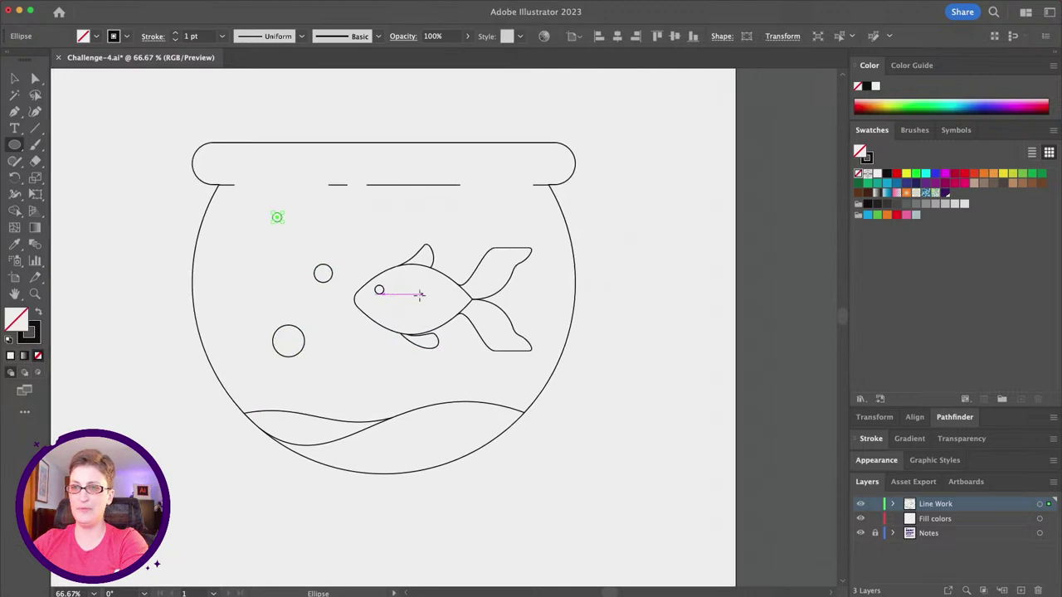
left_click(14, 111)
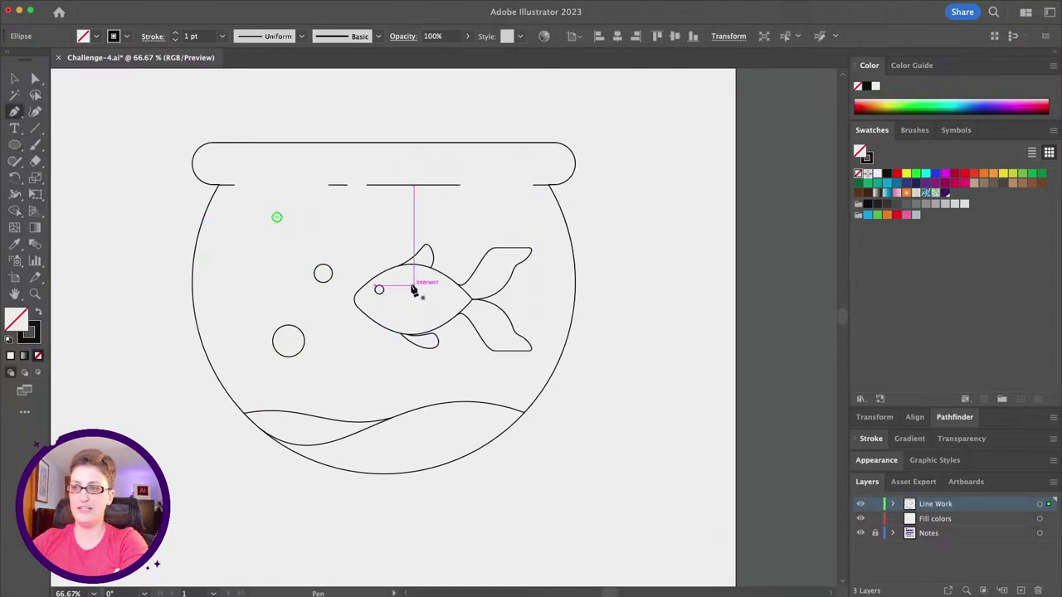
left_click(404, 286, "super")
left_click_drag(408, 285, 396, 318)
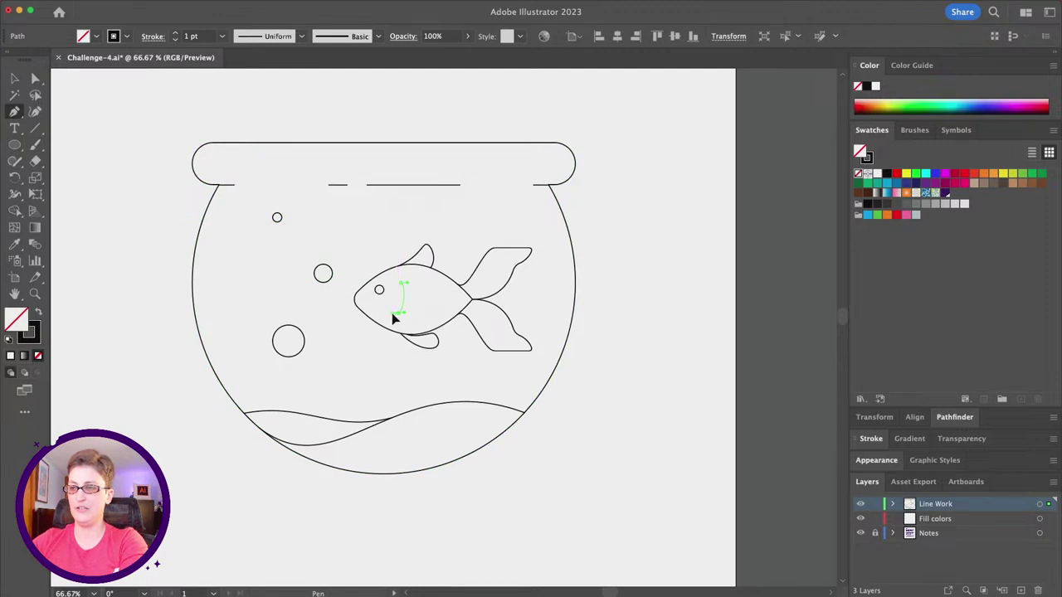
key("shift+super+a")
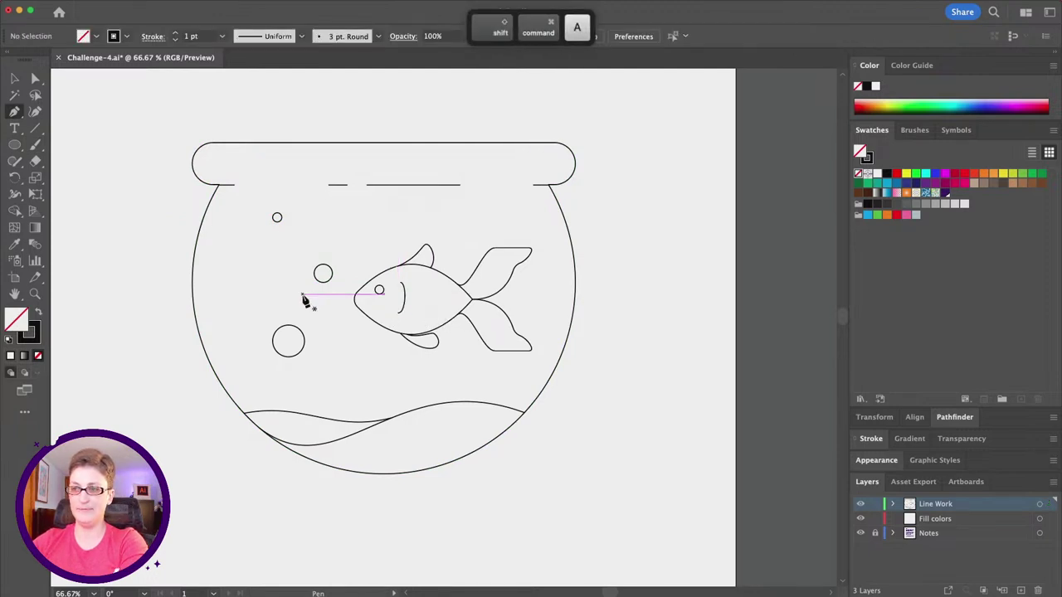
- Select all the fishbowl line art and group it
left_click(12, 76)
scroll(269, 180, "left", 3)
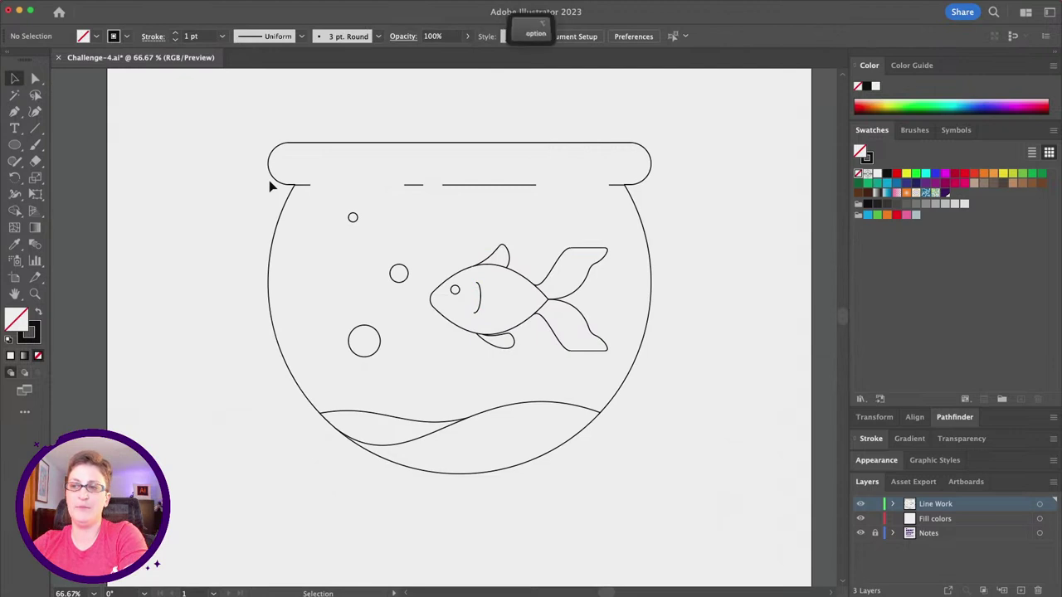
scroll(269, 180, "down", 1)
left_click_drag(238, 142, 608, 463)
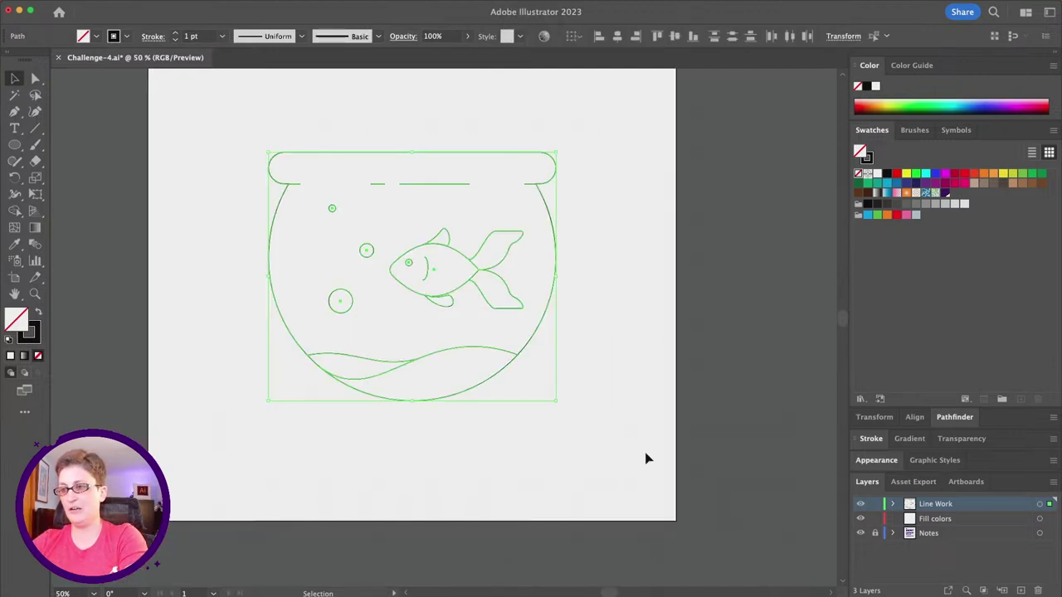
key("super+g")
key("a")
left_click(12, 79)
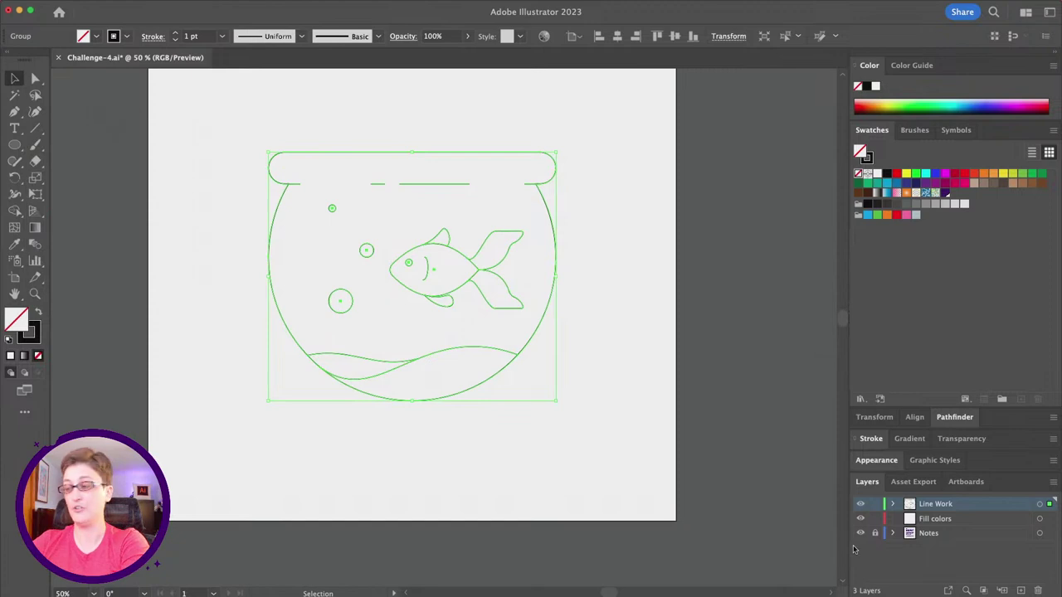
- Show the full stroke options and set the grouped line art's stroke weight to 10 pt
left_click(874, 441)
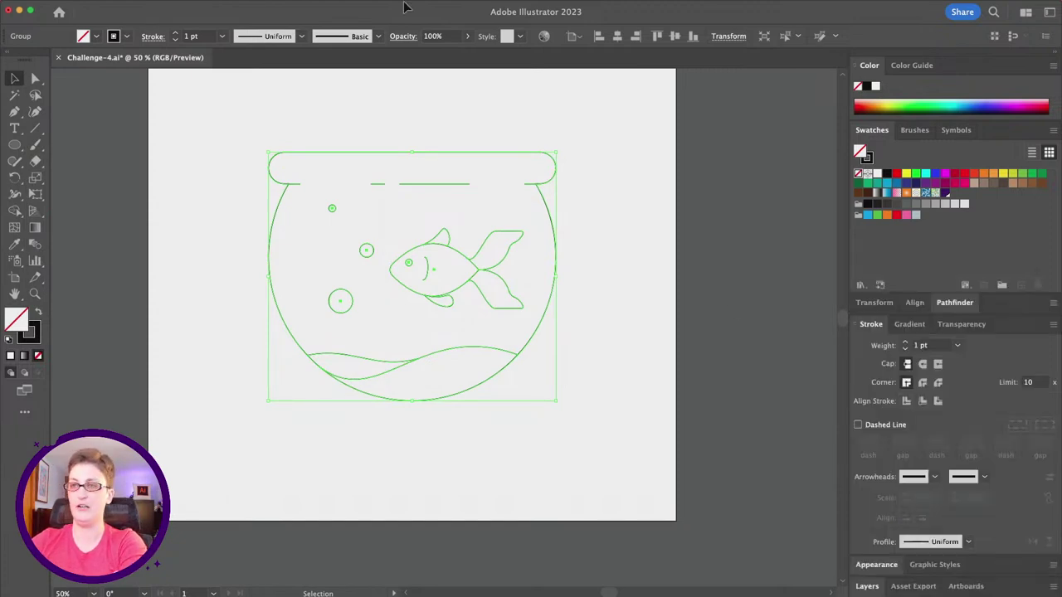
mouse_move(166, 4)
left_click(290, 6)
scroll(297, 467, "down", 2)
scroll(297, 449, "up", 2)
key("Escape")
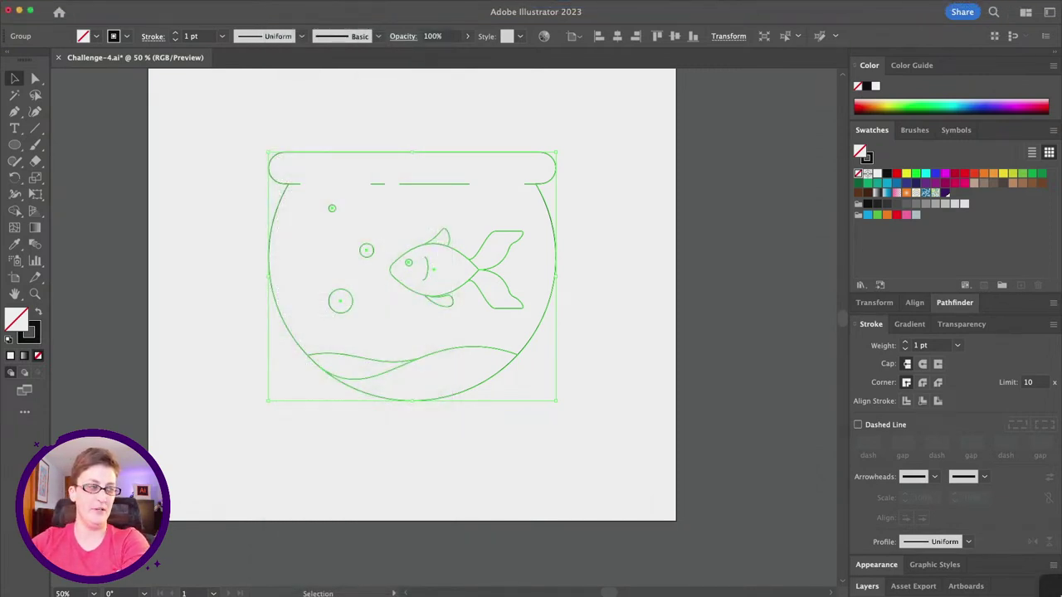
left_click(926, 346)
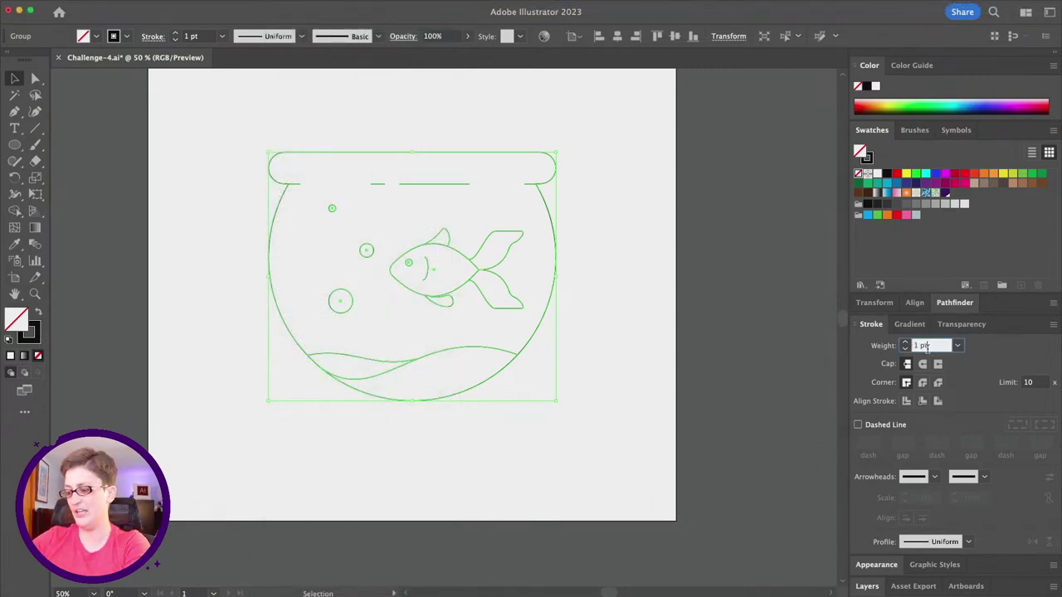
type("2")
key("Return")
key("Up")
key("Up")
key("Up")
key("Up")
key("Up")
key("Up")
key("Up")
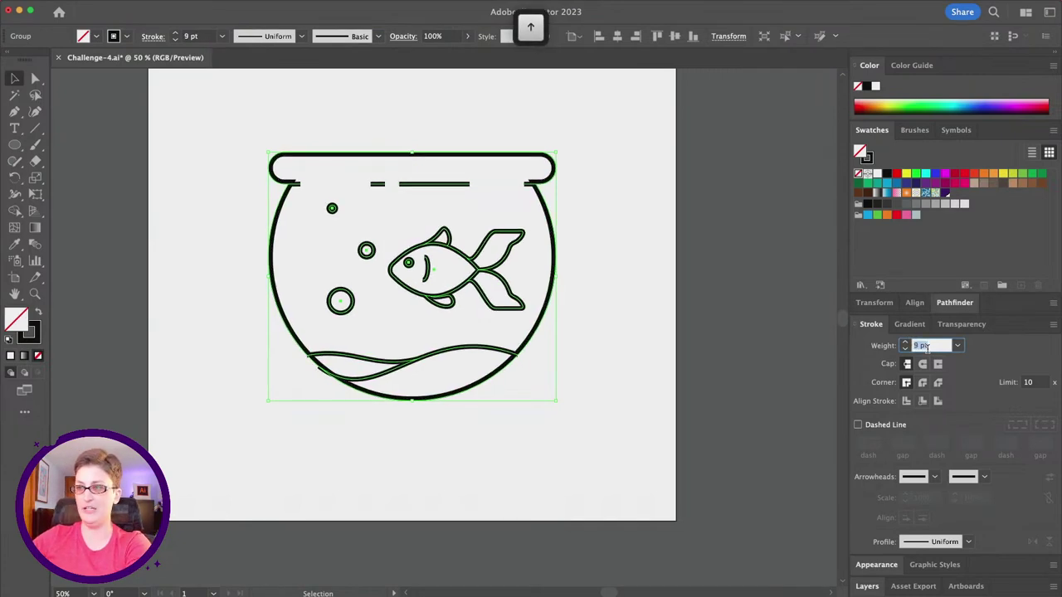
key("Up")
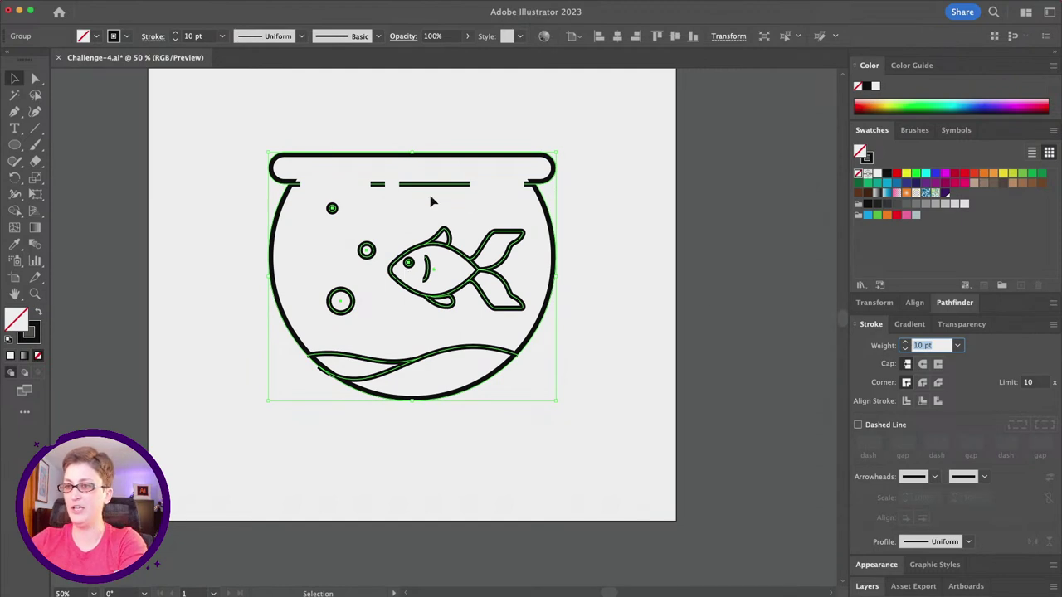
- Align the bowl outline's stroke to the centre of its path, like the waterline dashes, and deselect it
key("super+equal")
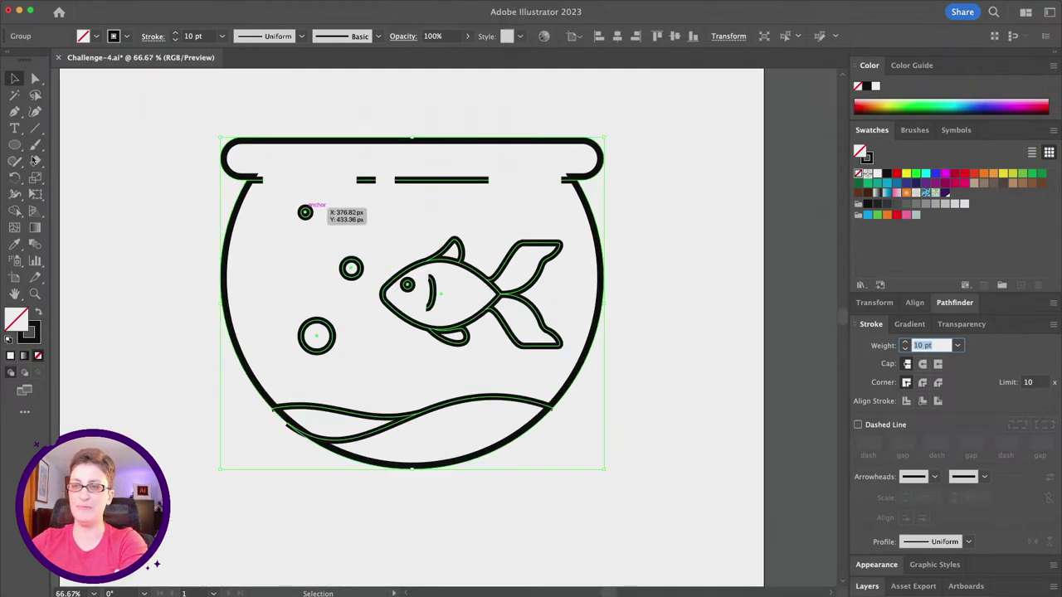
left_click(35, 78)
left_click(260, 124)
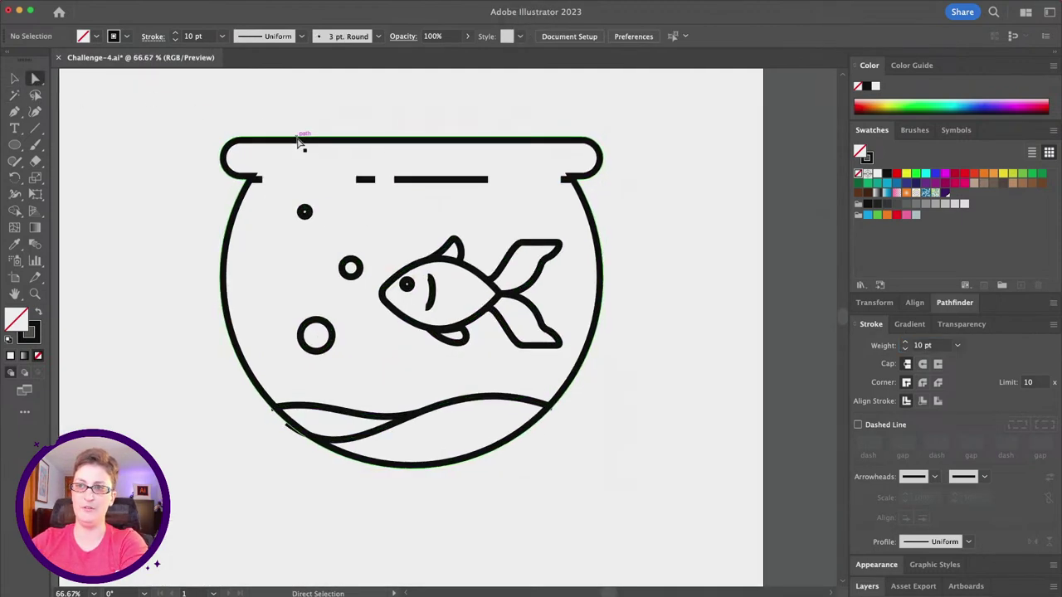
left_click(301, 143)
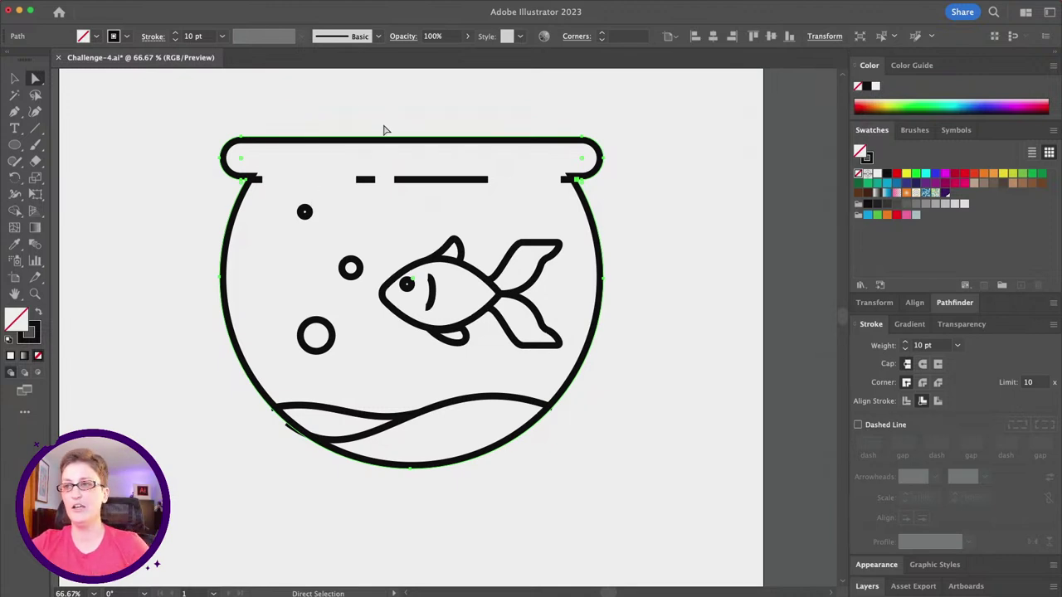
left_click(409, 184)
left_click(410, 182)
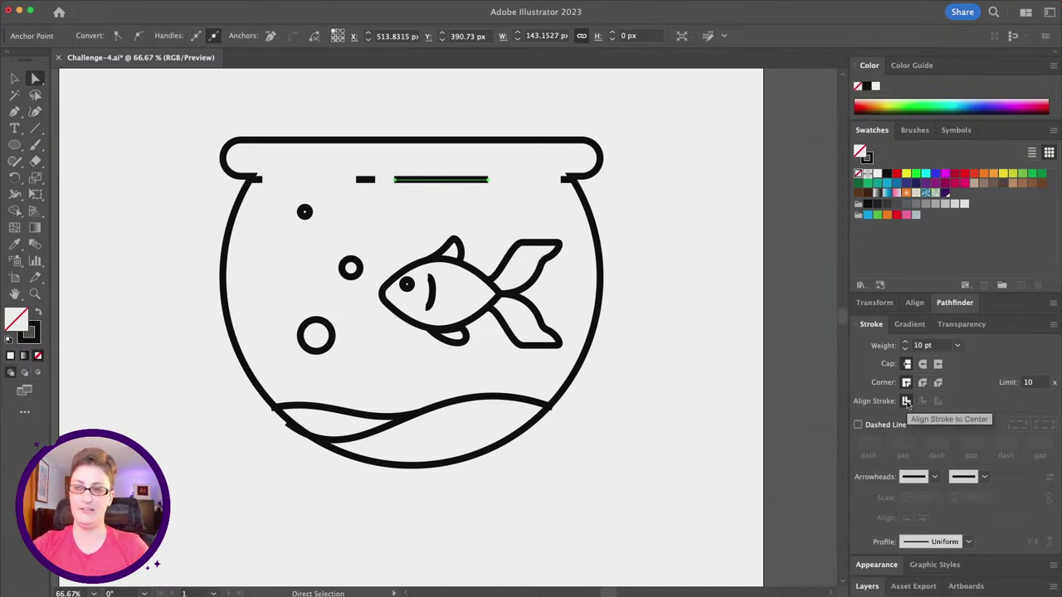
left_click(574, 149)
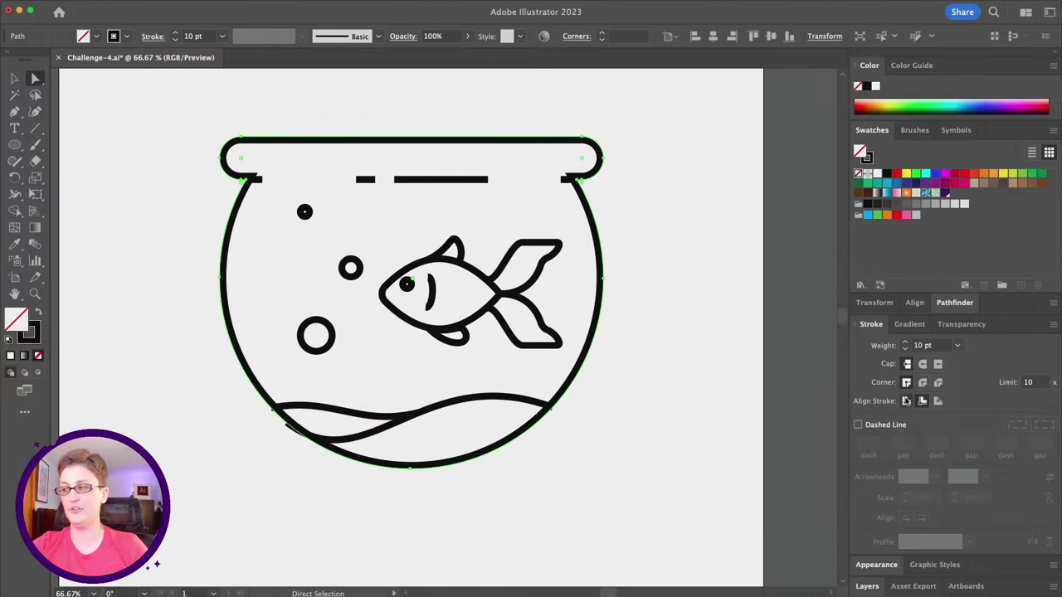
left_click(906, 401)
left_click(184, 272)
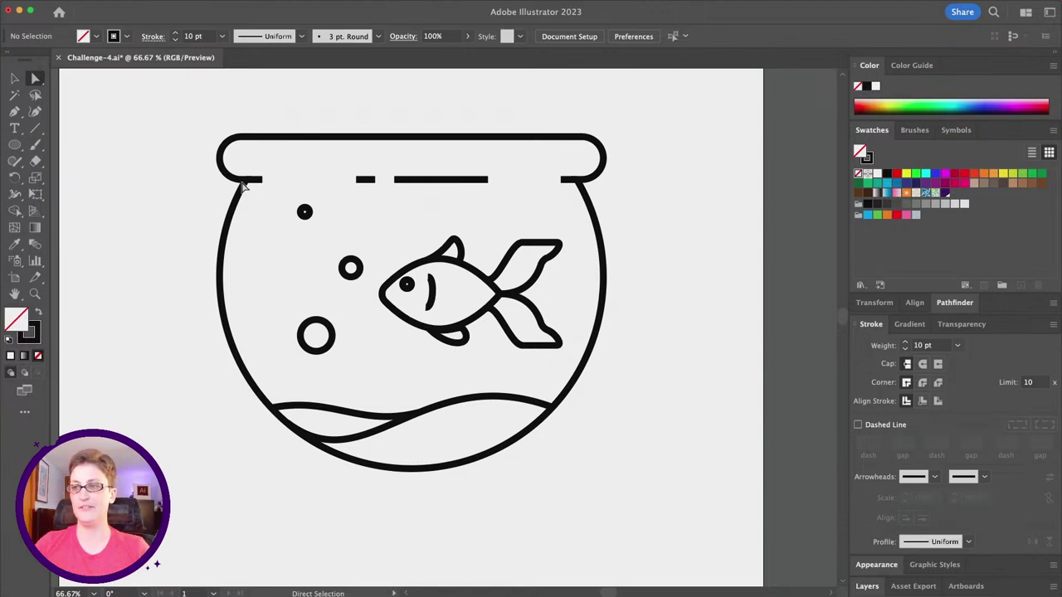
- Move the smallest bubble straight down, roughly level with the top of the fish, to free the area below the rim
left_click(253, 179)
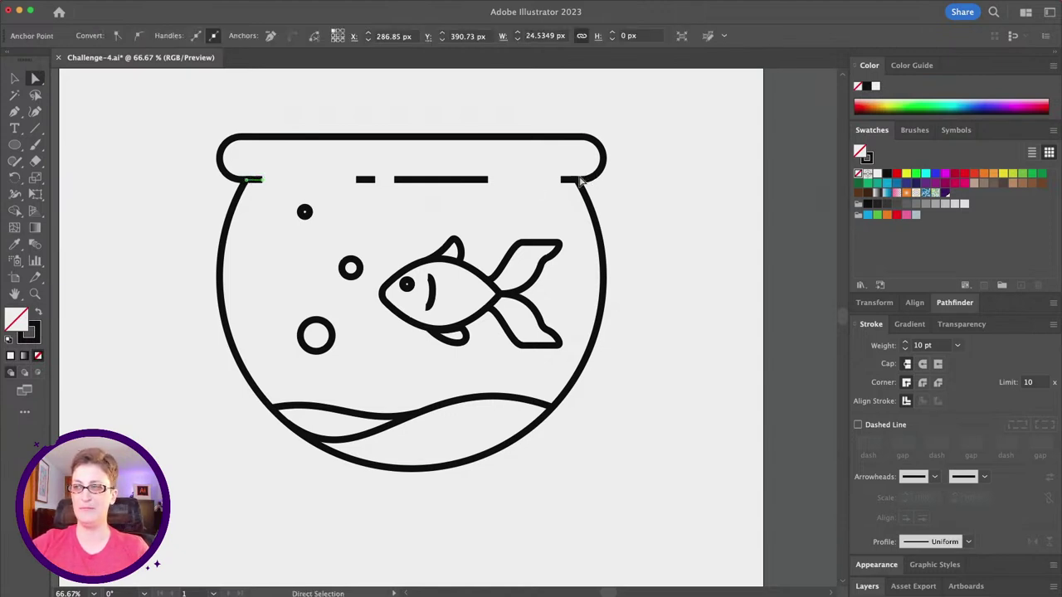
left_click(579, 179)
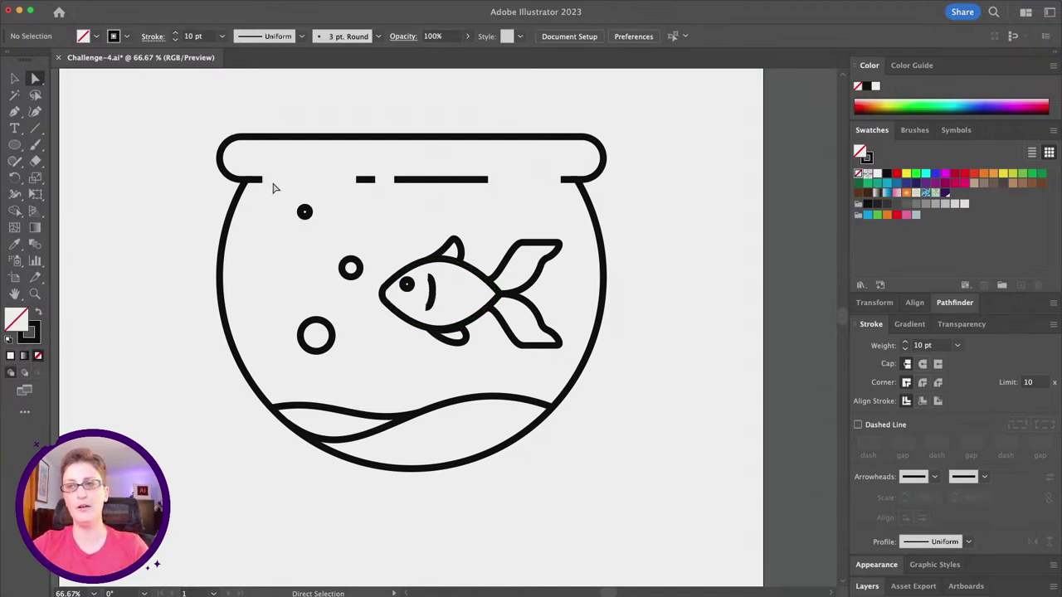
left_click(306, 214)
left_click_drag(306, 214, 305, 250)
- Draw a straight horizontal line with the Pen tool across the upper bowl, from outline to outline above the bubbles
key("p")
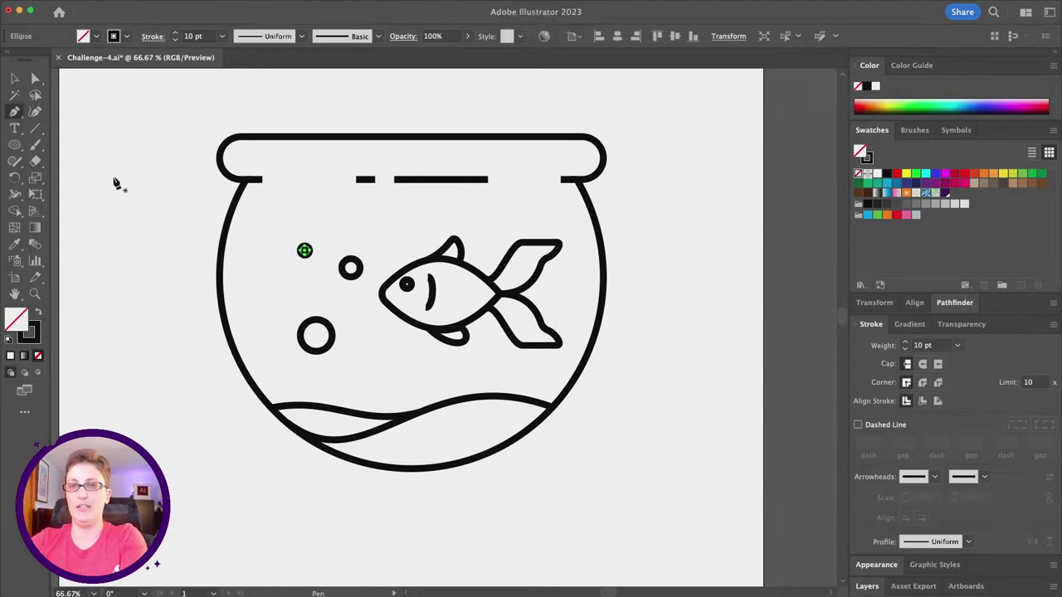
left_click_drag(262, 205, 302, 212)
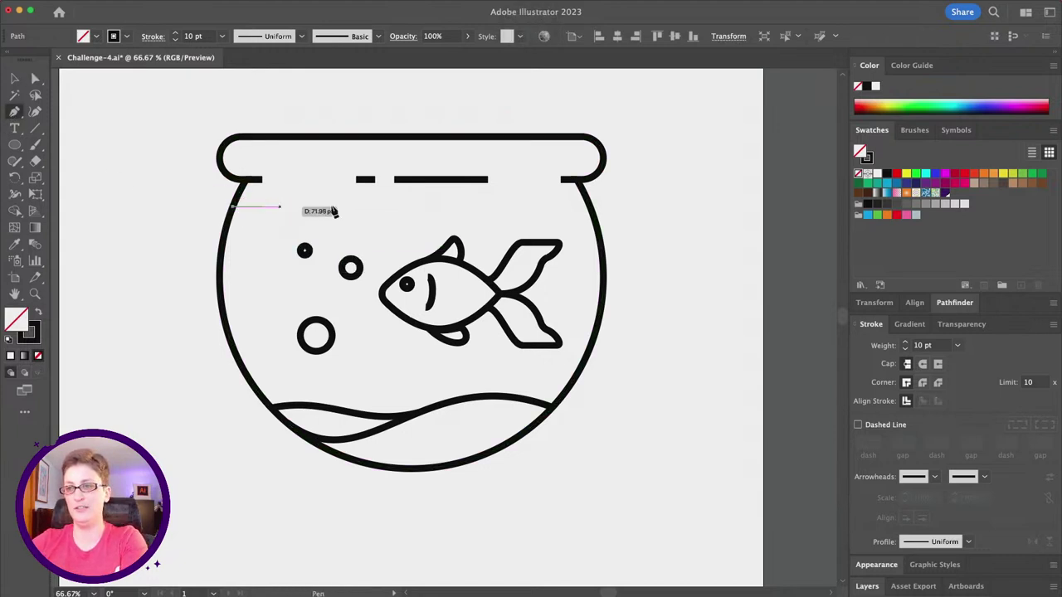
left_click(592, 208)
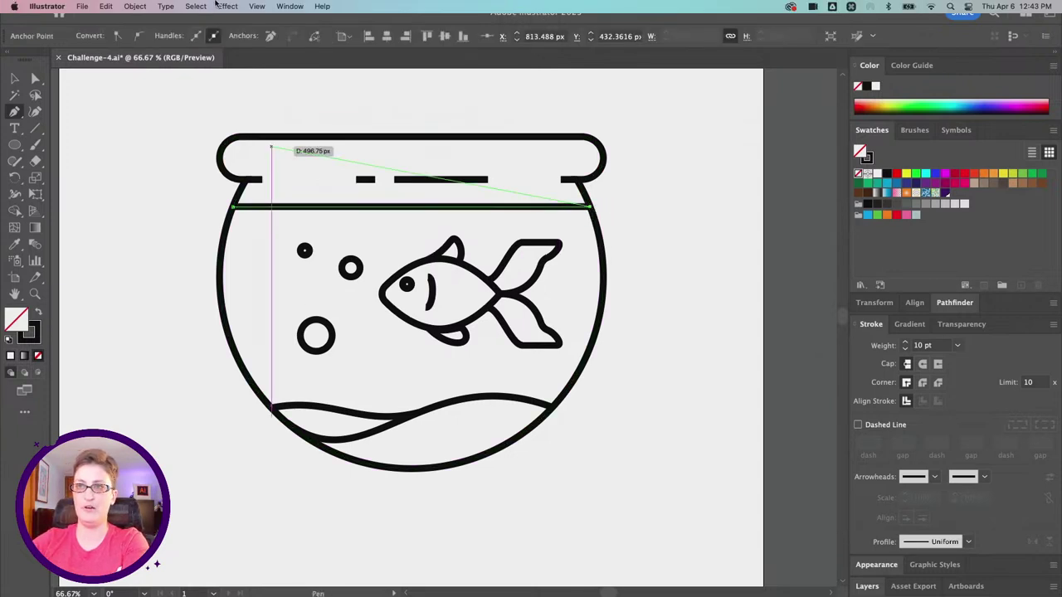
- Apply a smooth Zig Zag effect to the water line at 14 px absolute size, with enough ridges for four dips across the bowl
left_click(222, 6)
mouse_move(279, 123)
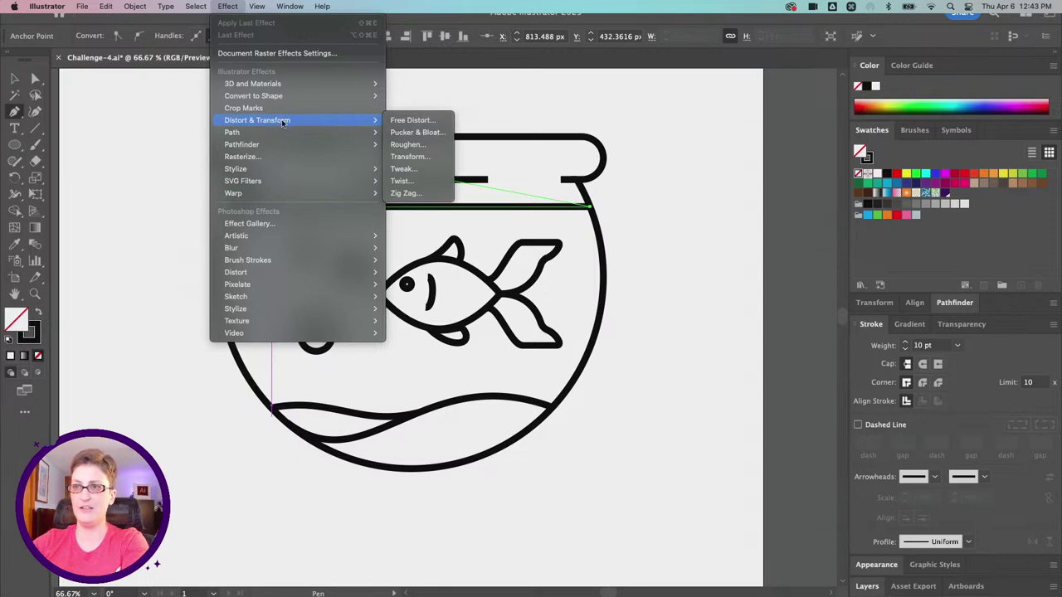
left_click(406, 193)
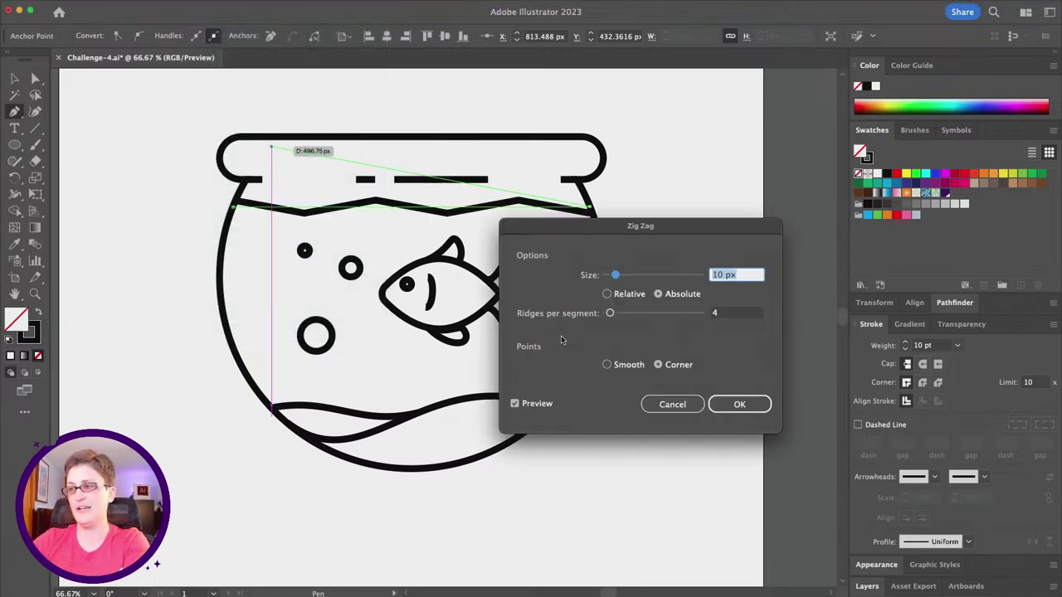
left_click(628, 368)
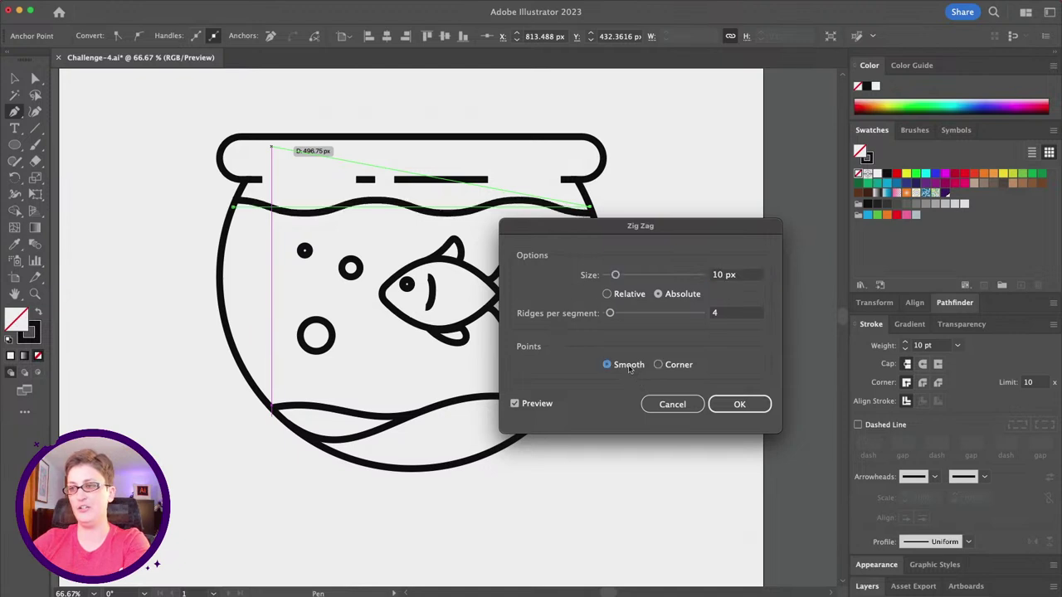
left_click_drag(553, 229, 645, 211)
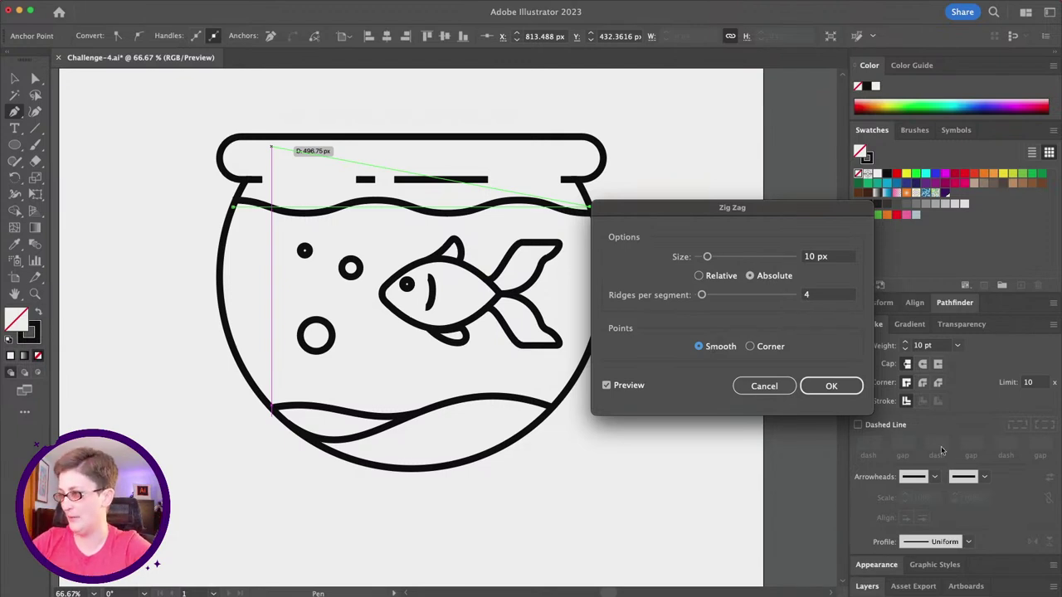
left_click_drag(718, 260, 710, 258)
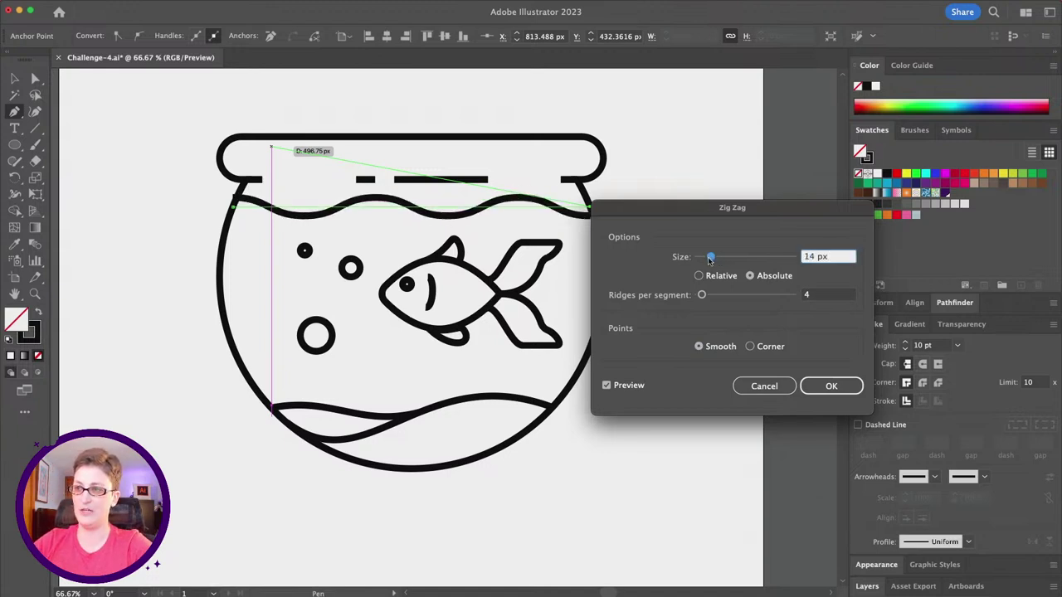
left_click_drag(702, 295, 703, 294)
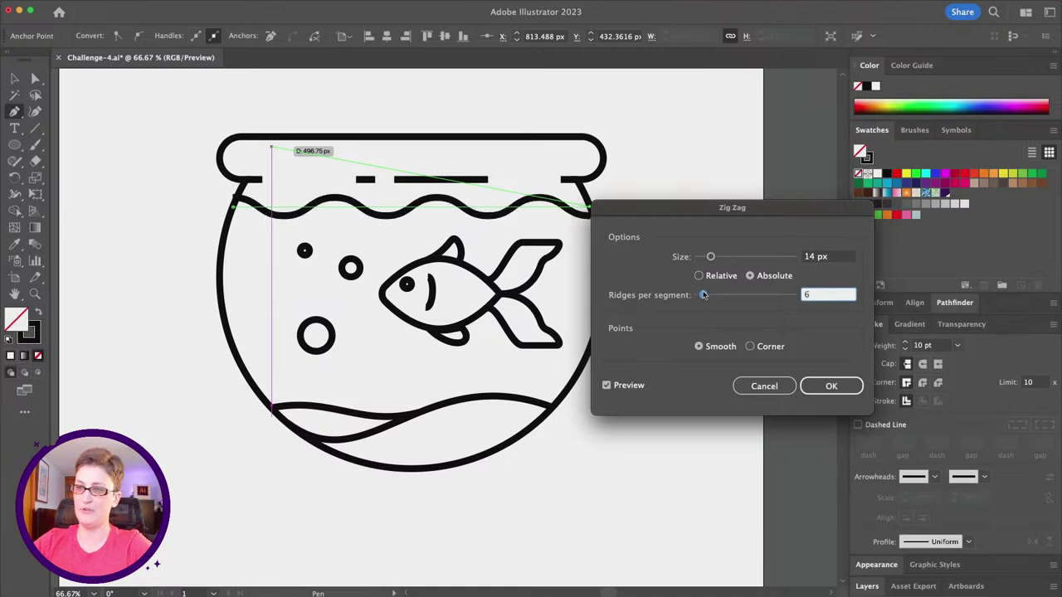
left_click_drag(704, 295, 706, 297)
left_click(831, 386)
- Expand the appearance of the wavy water line into an editable path
mouse_move(203, 5)
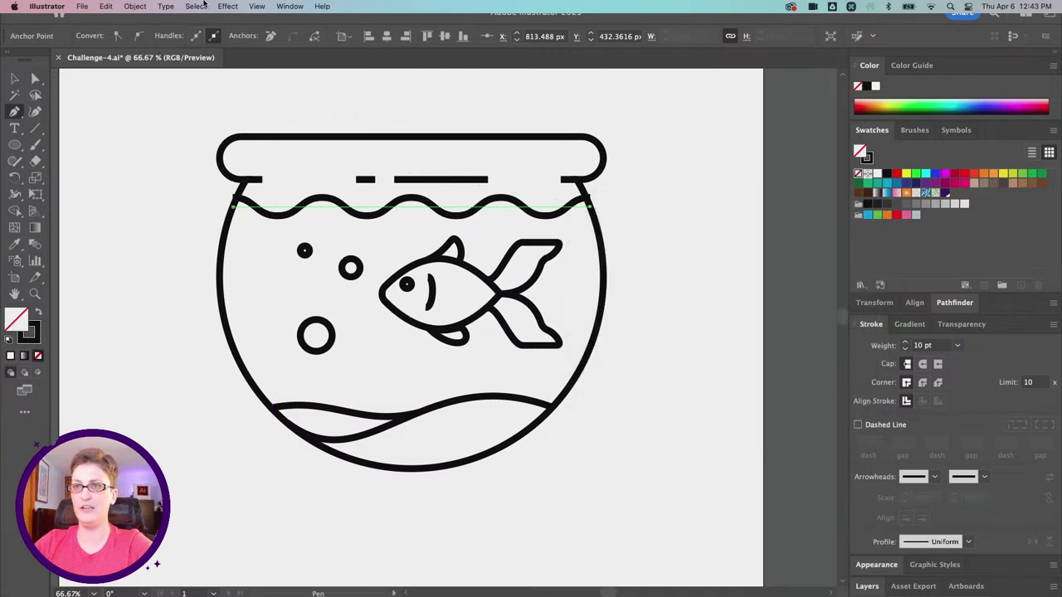
left_click(135, 5)
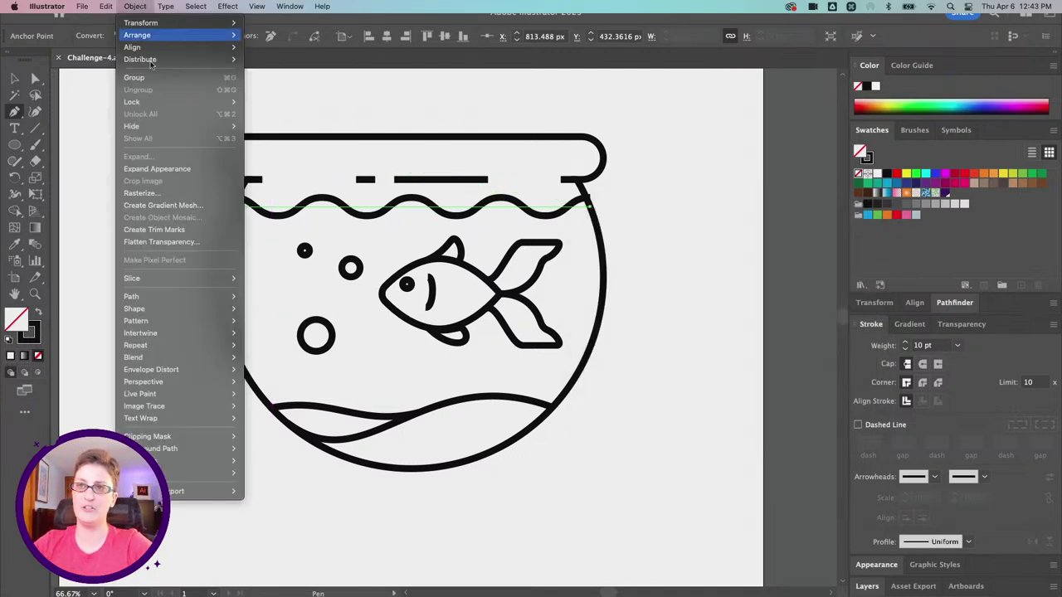
left_click(189, 169)
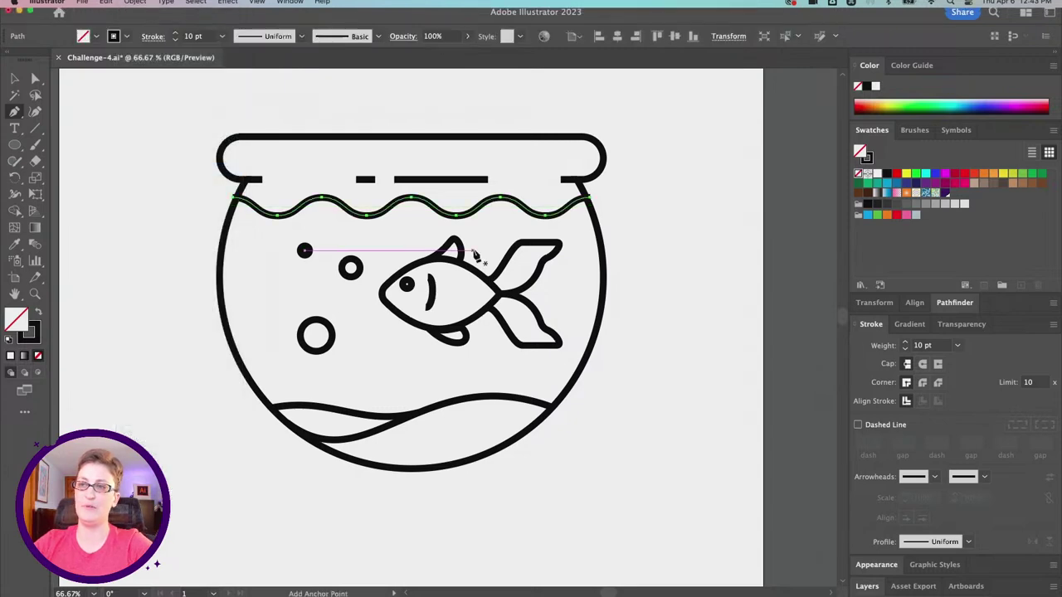
- Narrow the wavy water line at both ends so it stops inside the bowl's outline, and deselect it
scroll(336, 194, "up", 1, "alt")
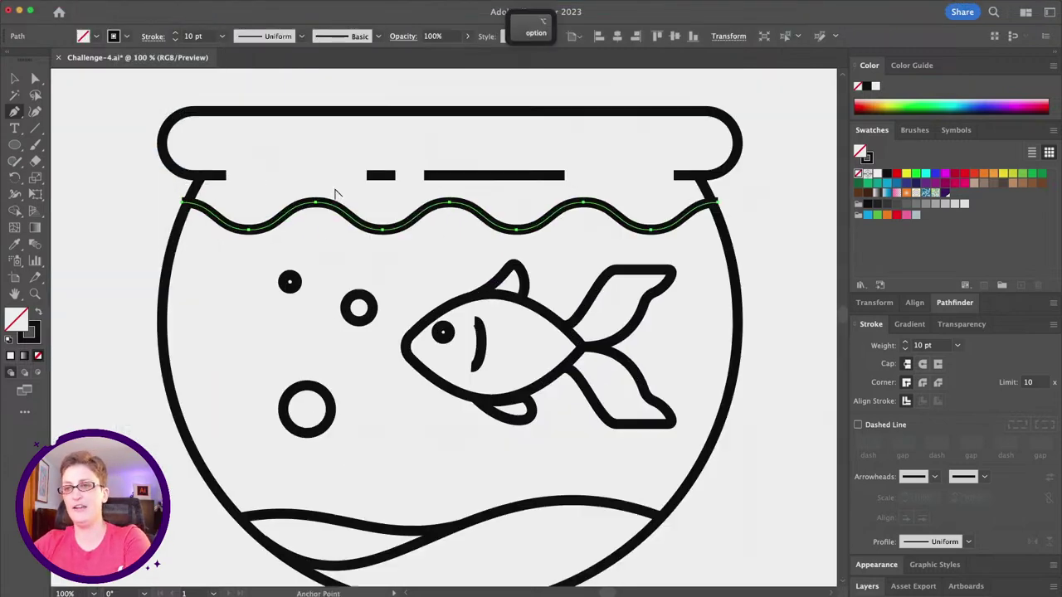
key("v")
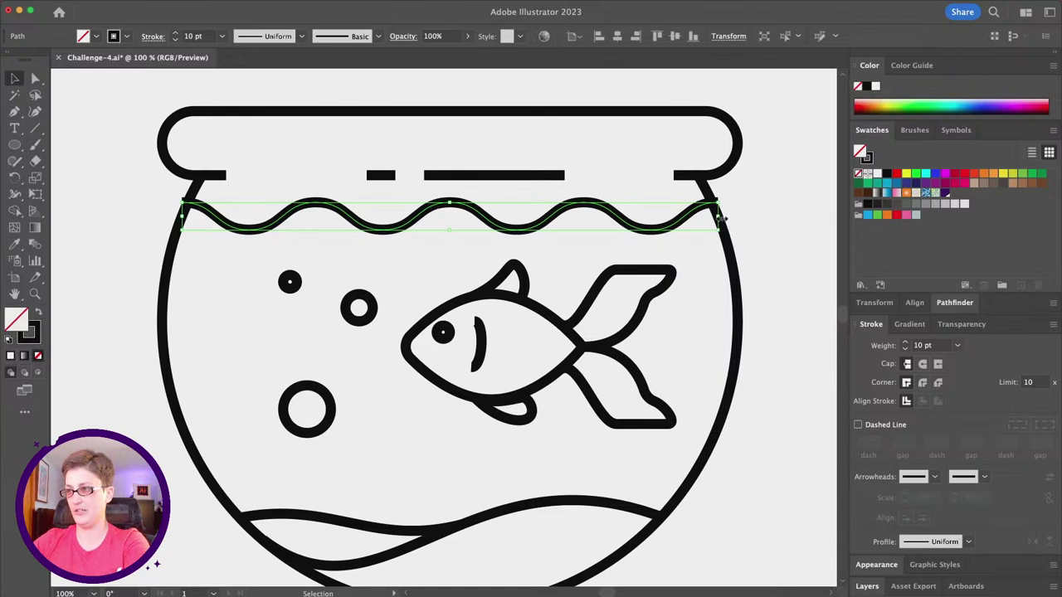
left_click_drag(719, 214, 714, 214)
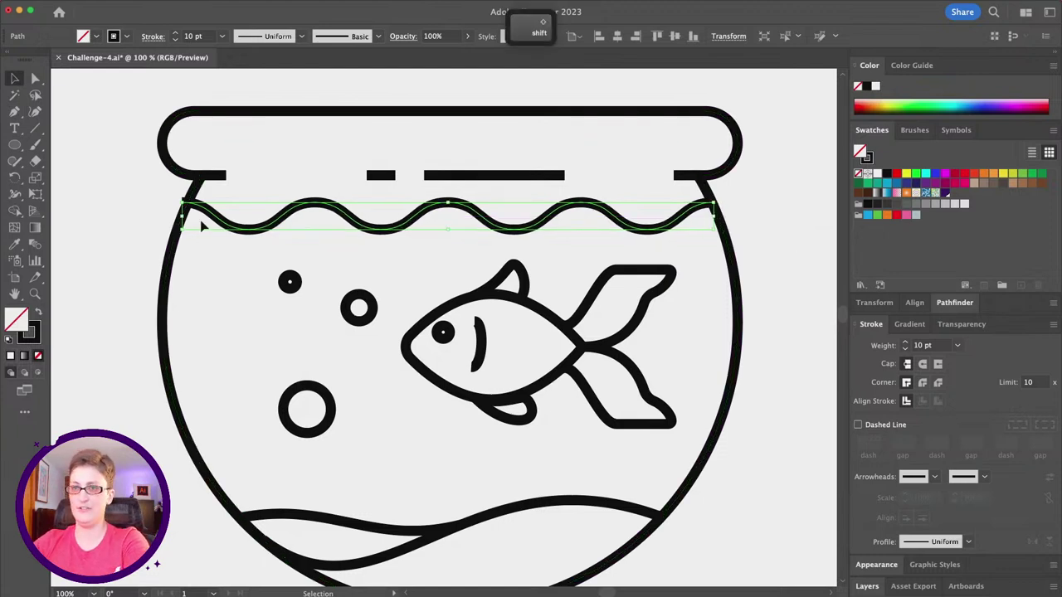
left_click_drag(173, 194, 188, 202)
left_click(122, 212)
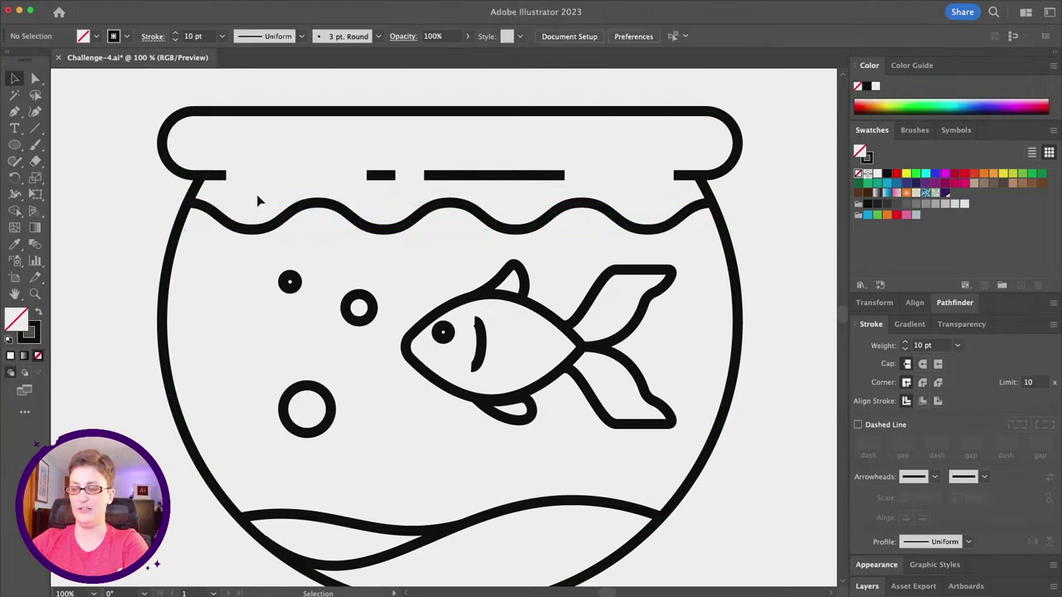
- Group all the fishbowl line art, including the fish, bubbles and water line, into one object
scroll(270, 192, "down", 1)
scroll(270, 192, "left", 2)
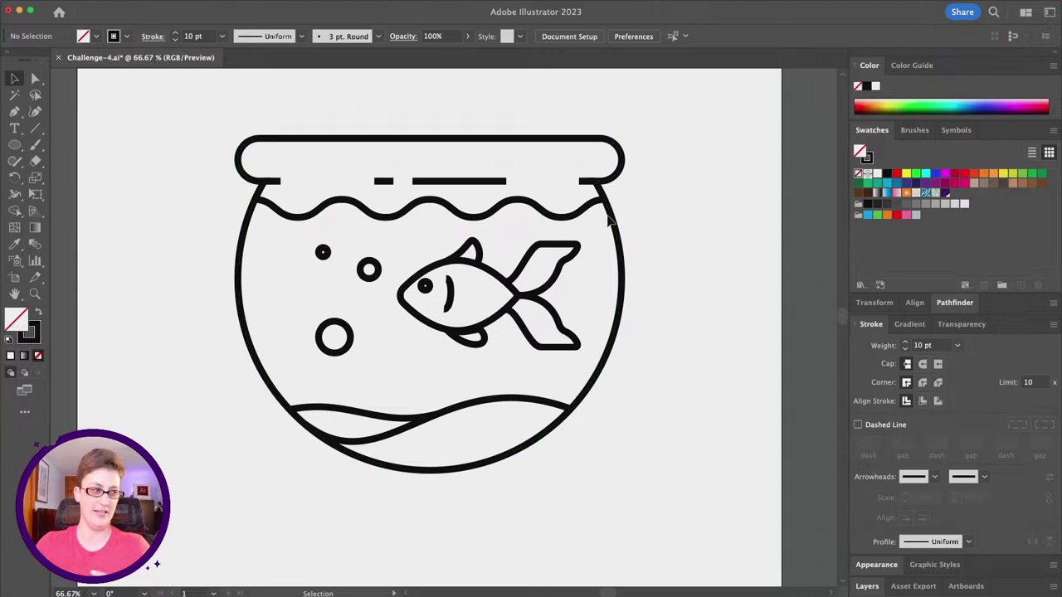
left_click_drag(160, 139, 789, 566)
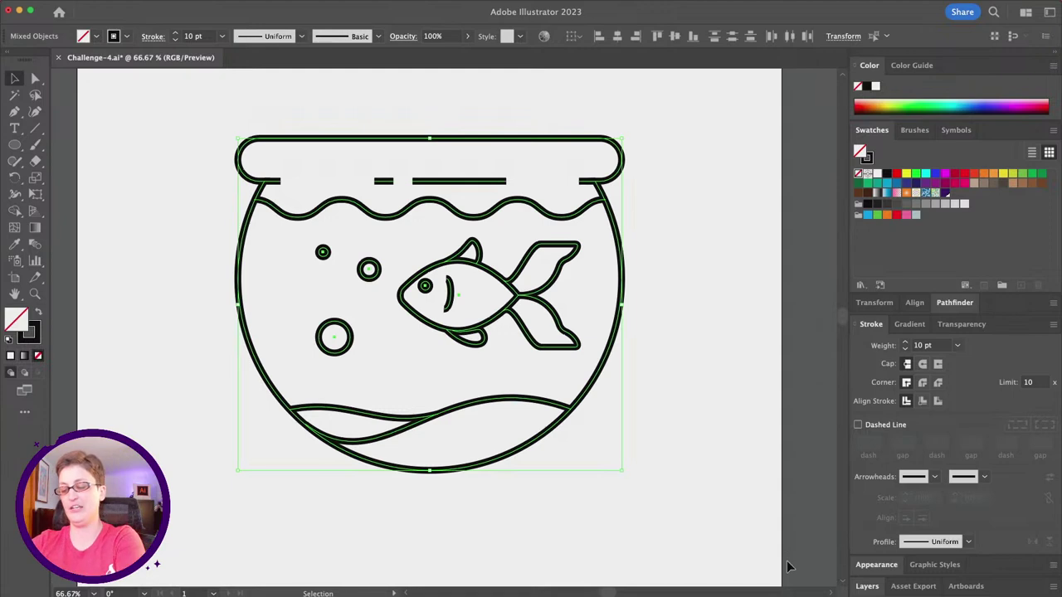
key("super+g")
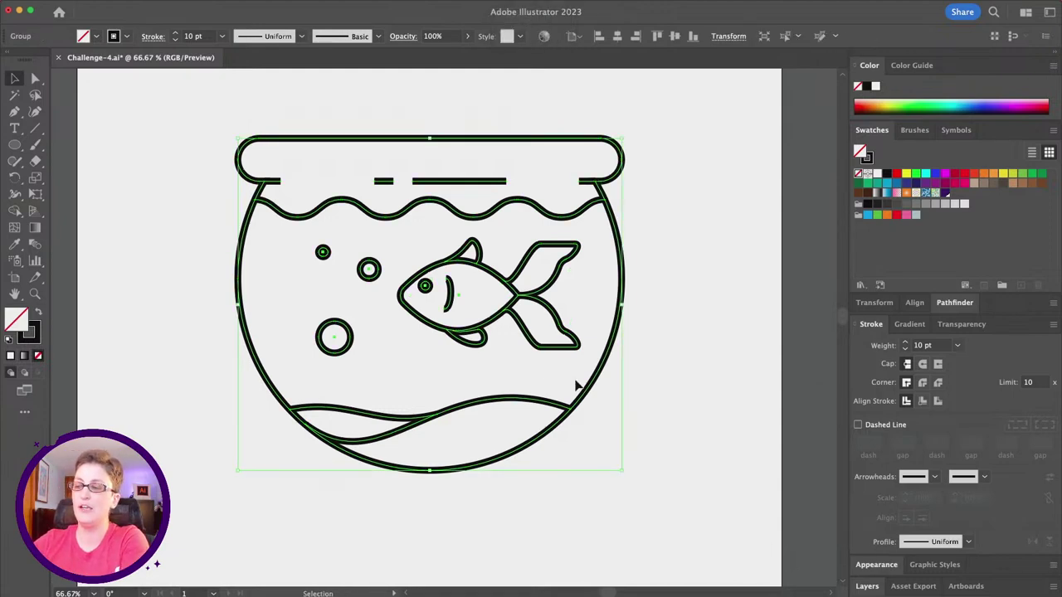
- Switch to Photoshop and start setting up a new document from the Web Most Common preset
left_click(565, 579)
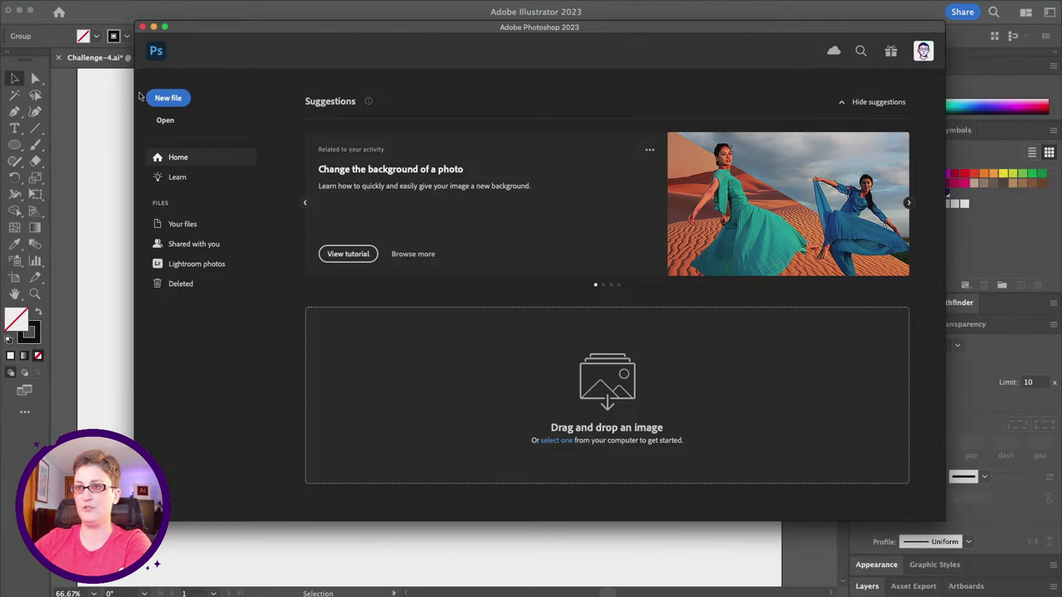
left_click(170, 98)
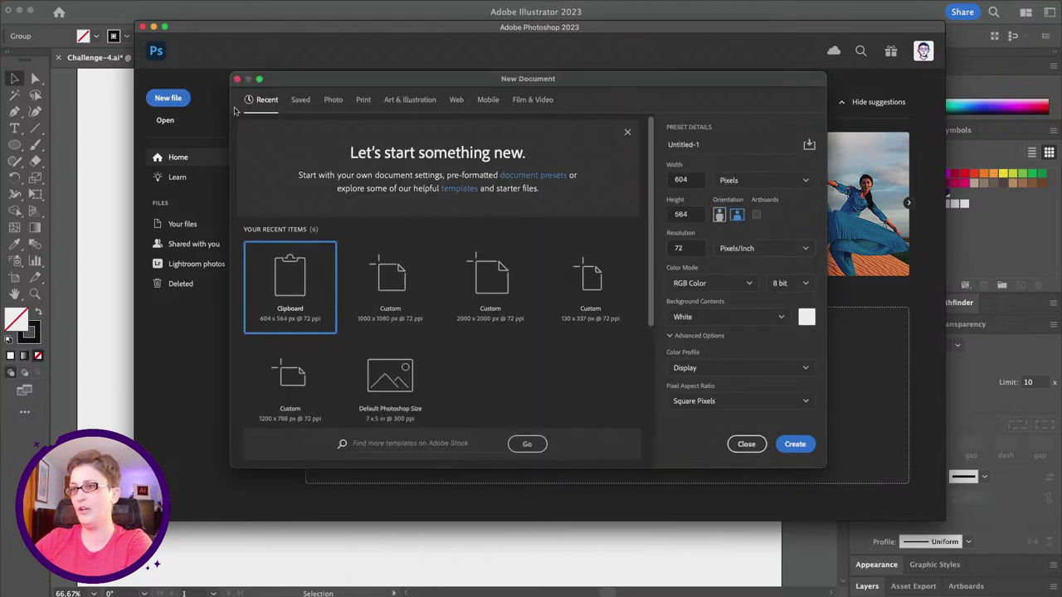
left_click(456, 99)
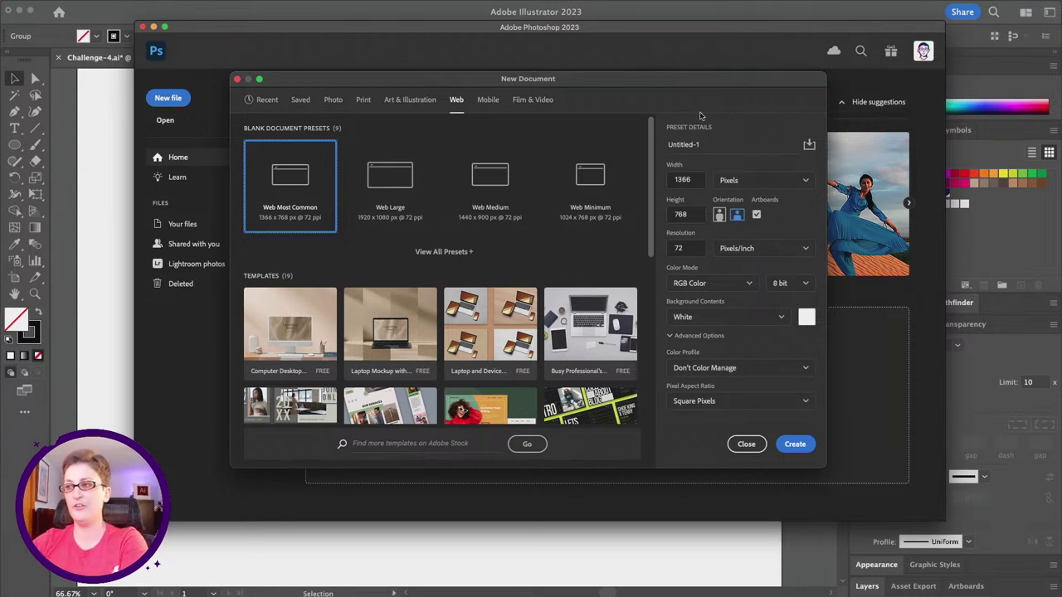
left_click(696, 180)
left_click(694, 214)
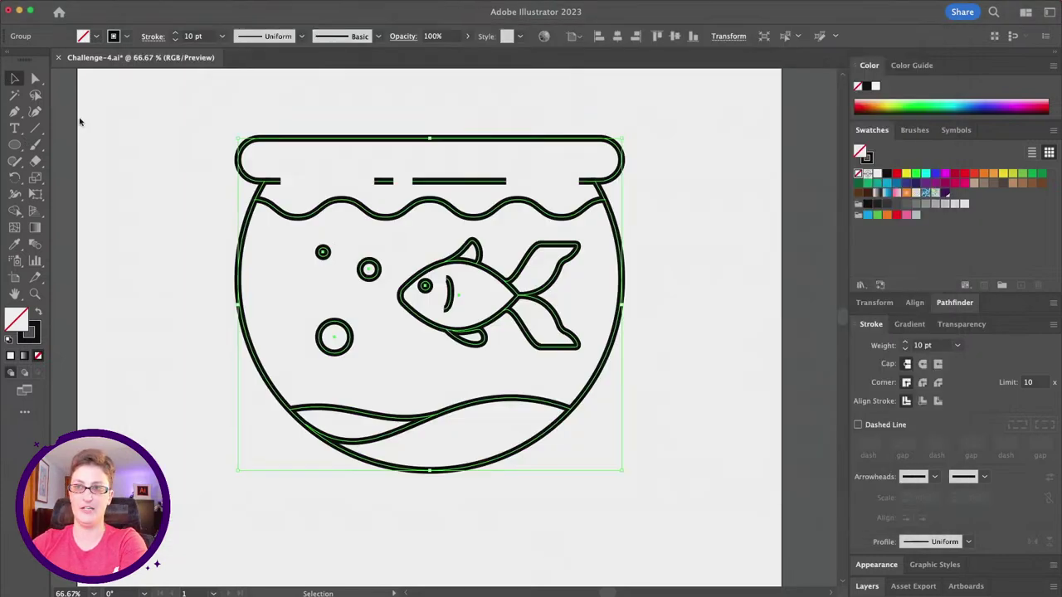
- Return to Illustrator, deselect the artwork and check the width and height of the logo artboard
key("super+minus")
key("super+minus")
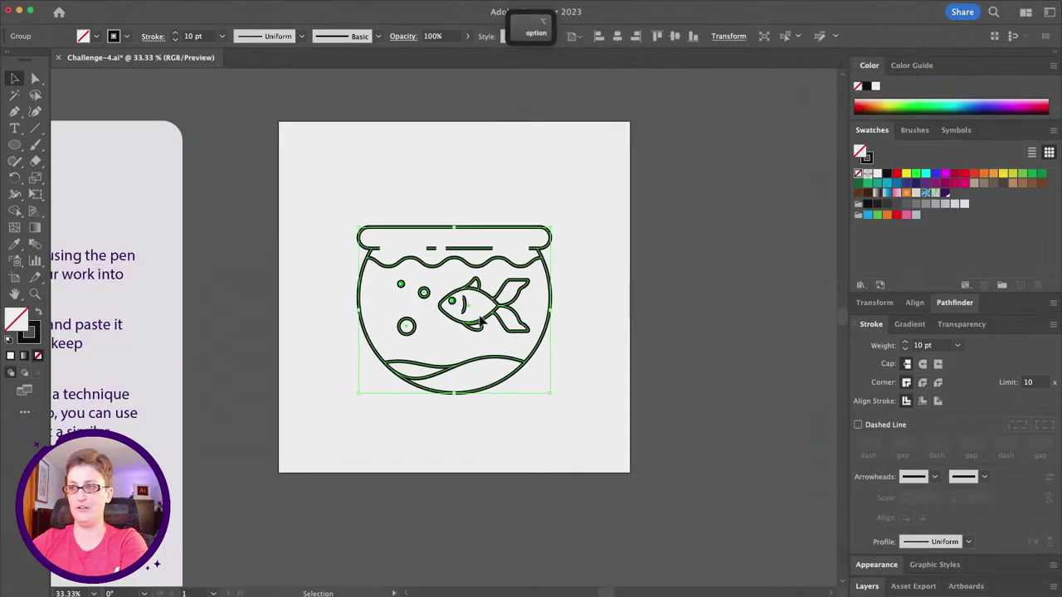
left_click(256, 327)
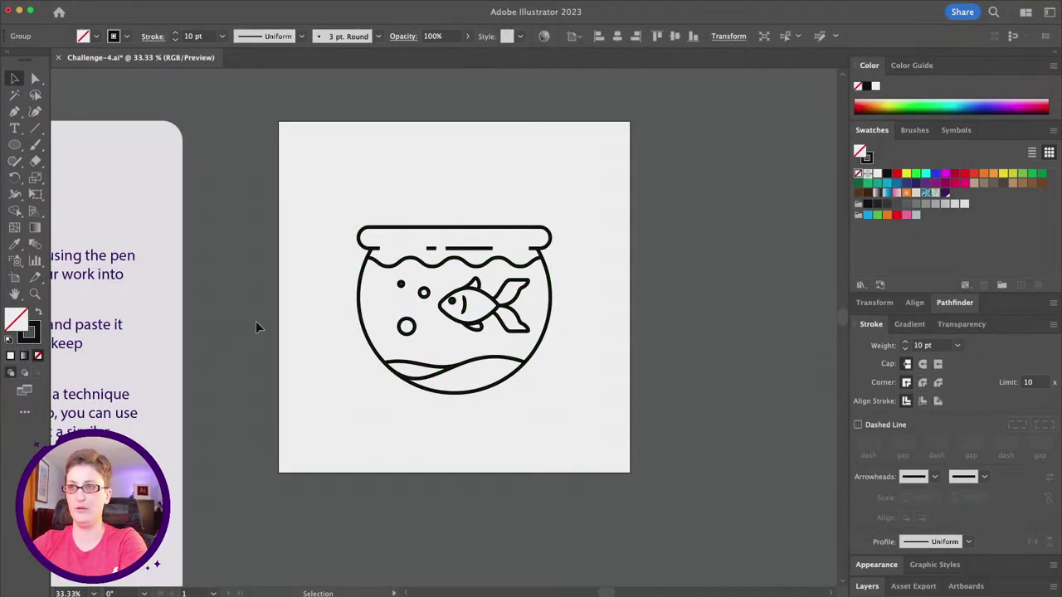
left_click(14, 280)
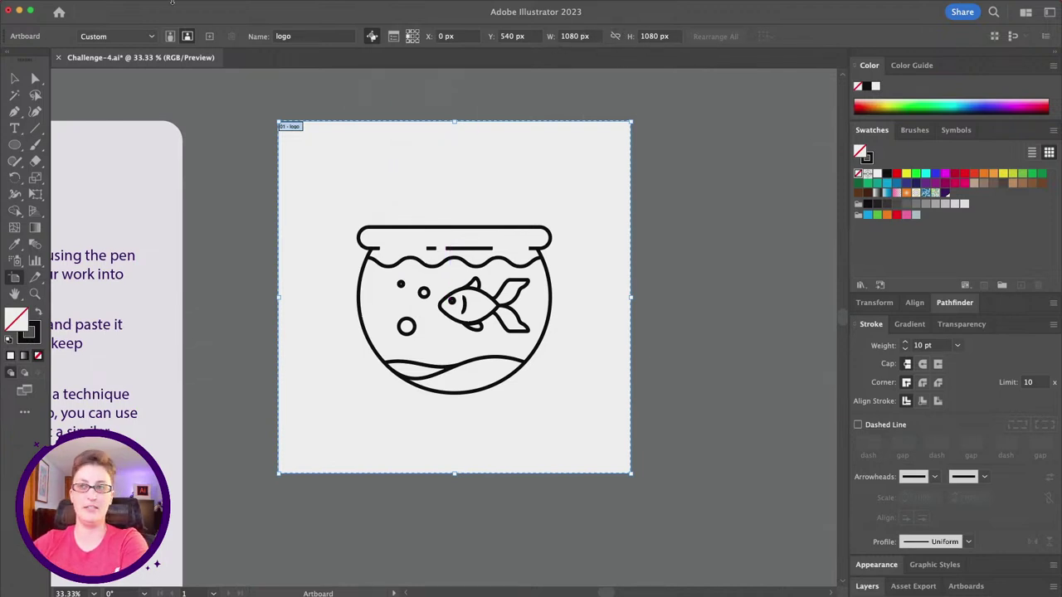
key("v")
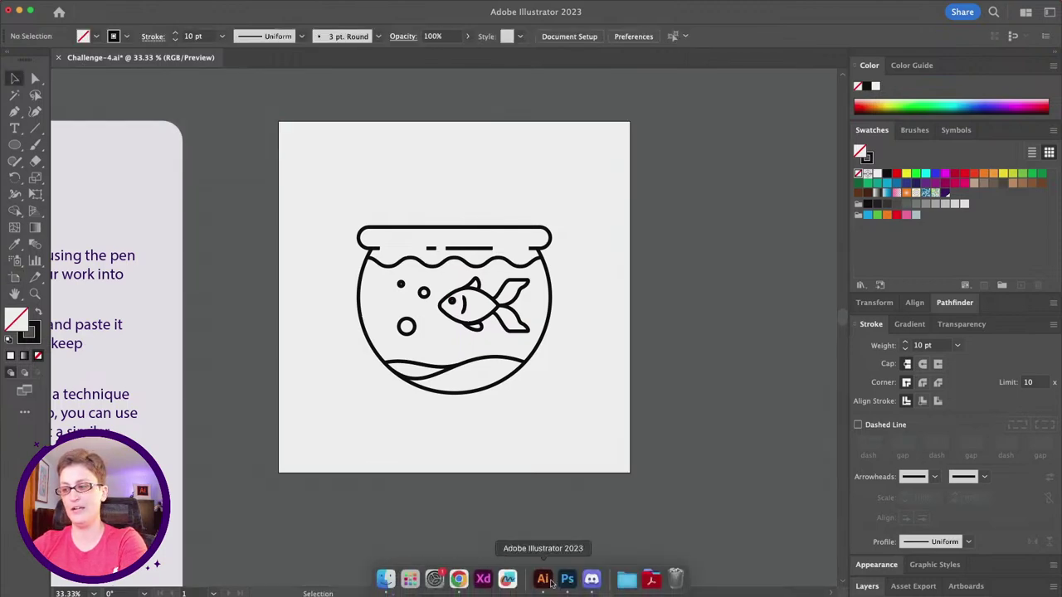
- Switch back to Photoshop and create the new web document at 1080 x 1080 pixels
left_click(566, 579)
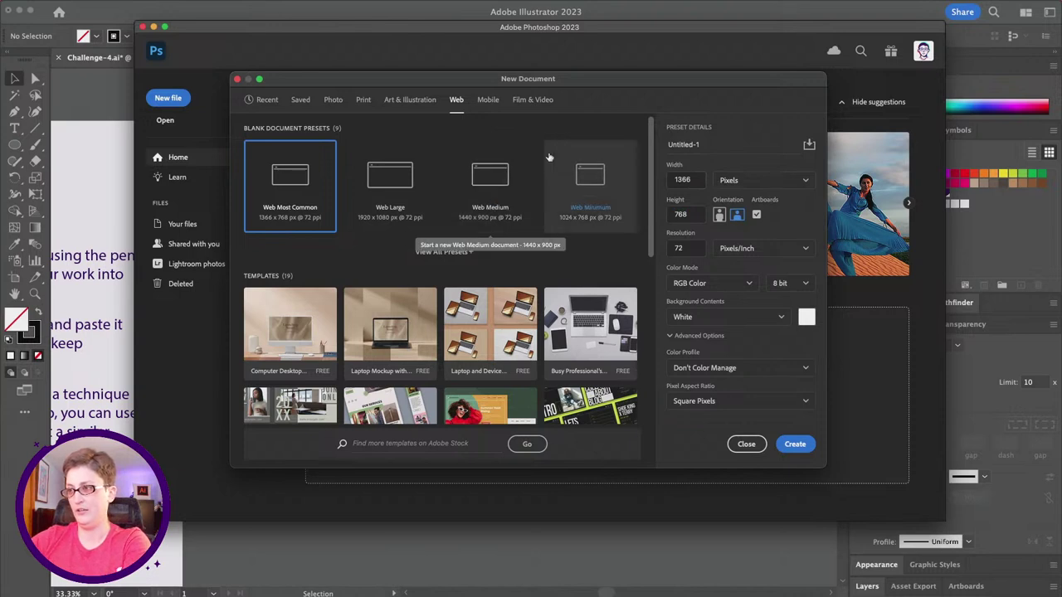
left_click(683, 180)
type("10")
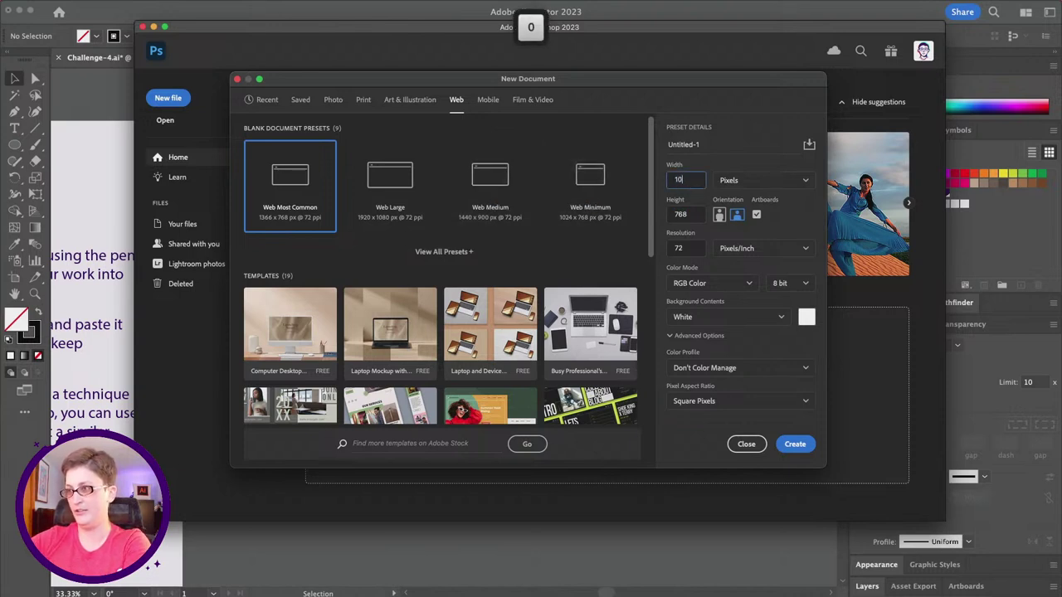
type("80")
key("Tab")
type("10")
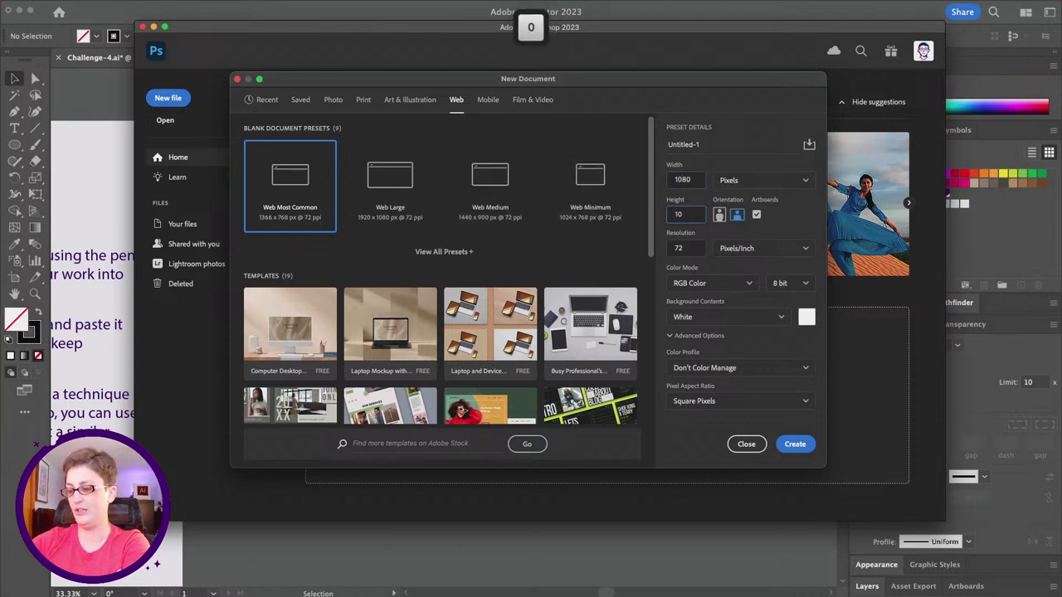
type("80")
left_click(795, 444)
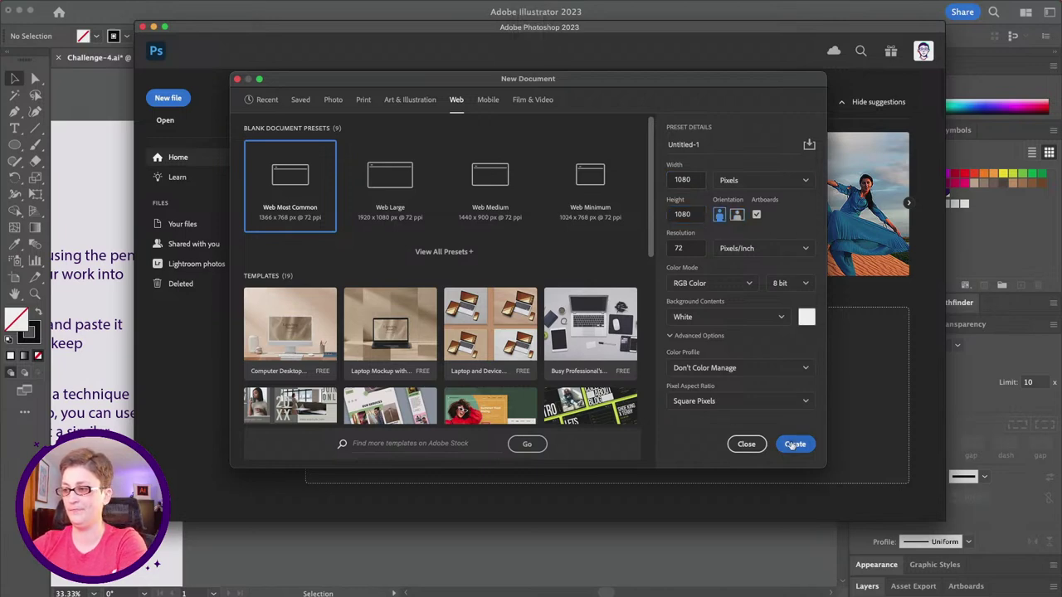
- Switch to Illustrator and copy the entire grouped fishbowl artwork
left_click(8, 87)
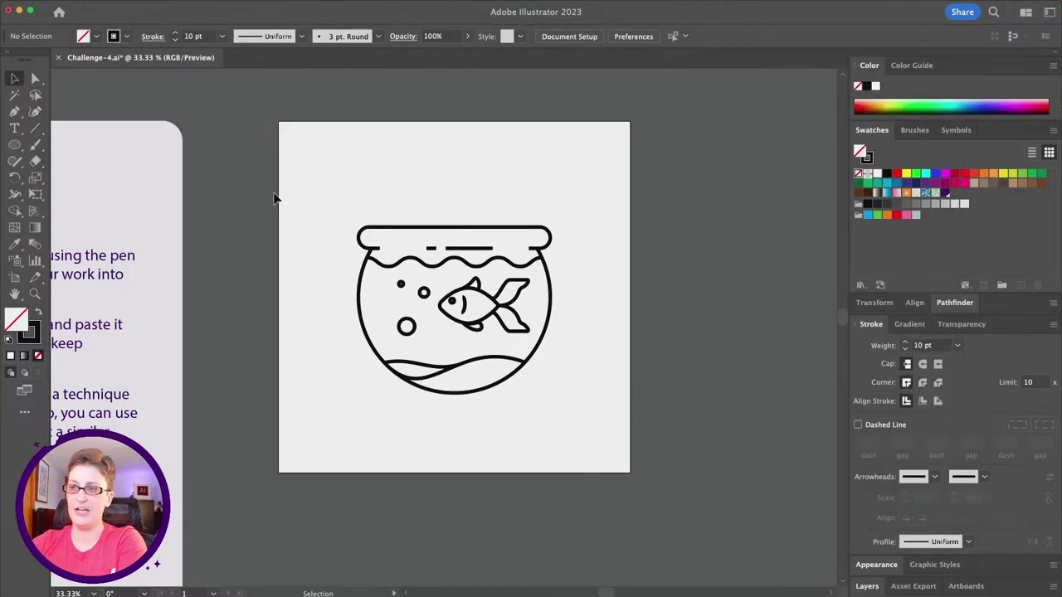
key("super+a")
key("super+c")
mouse_move(446, 554)
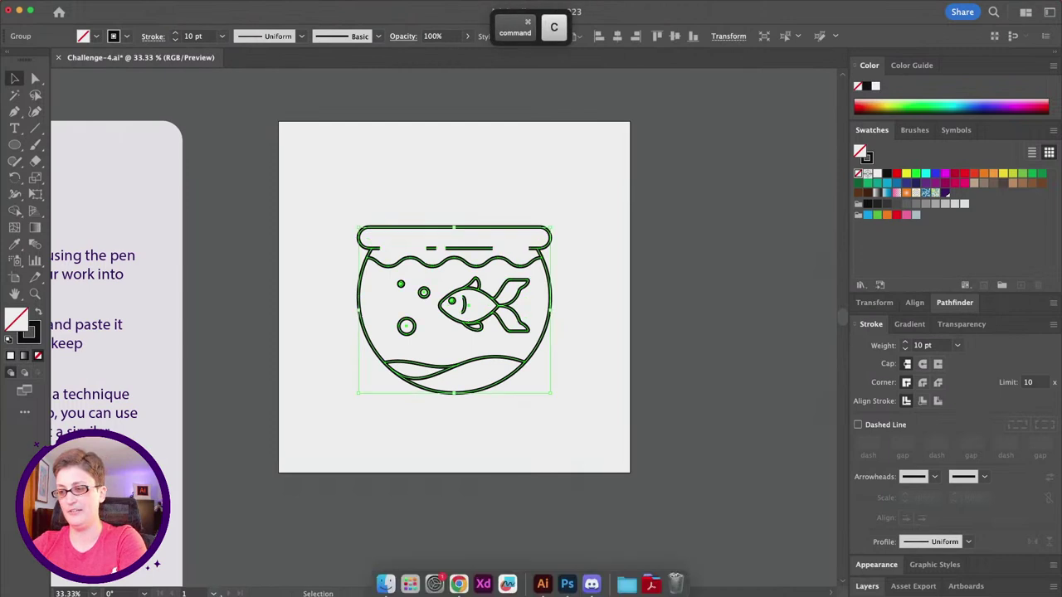
- Switch to Photoshop, paste the fishbowl as a Smart Object centred on the artboard, and show the document's layers
left_click(567, 581)
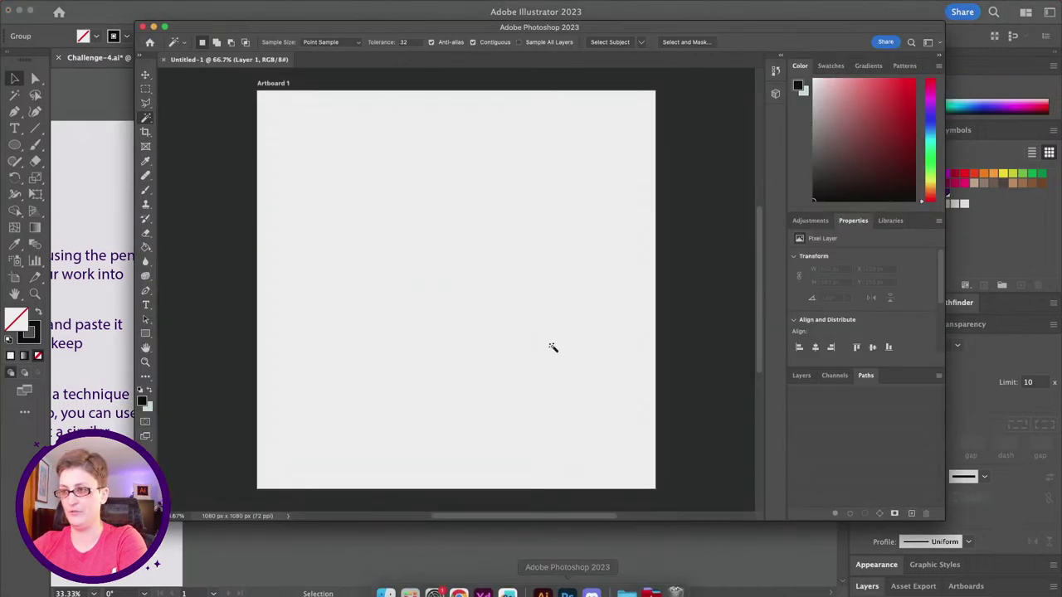
key("super+v")
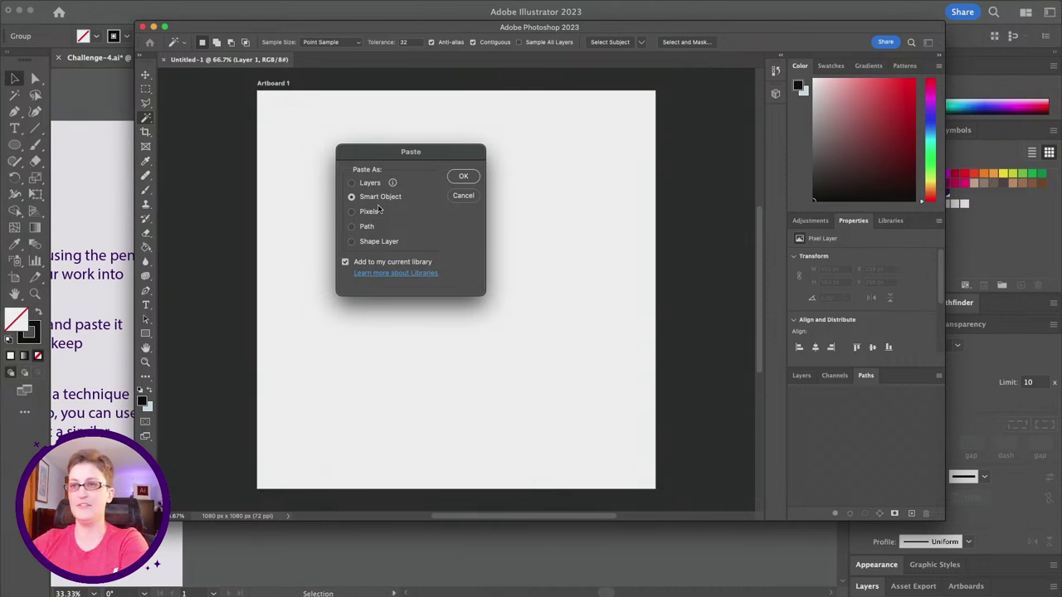
left_click(462, 177)
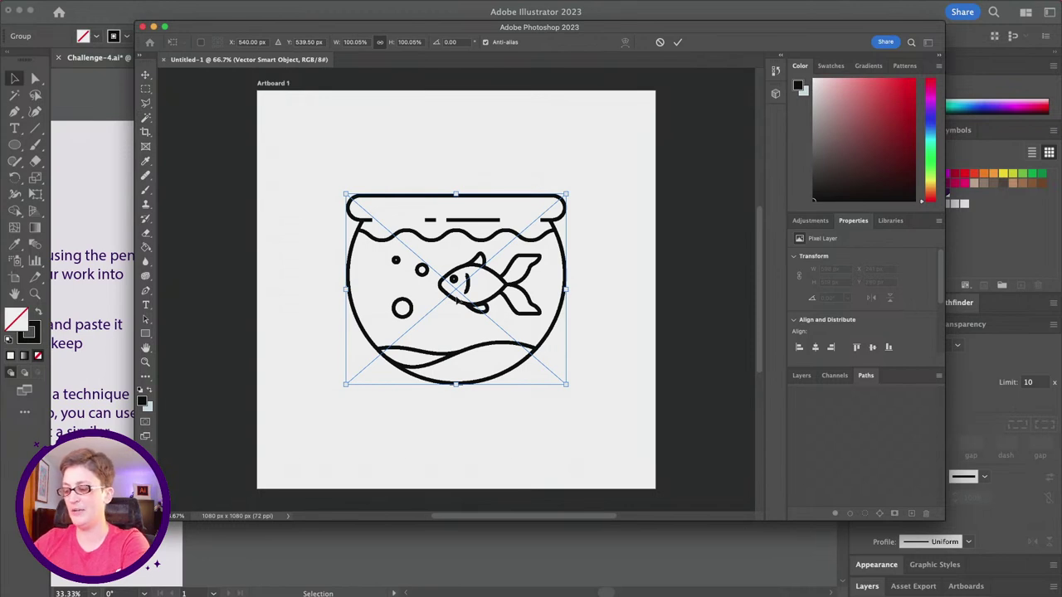
key("Return")
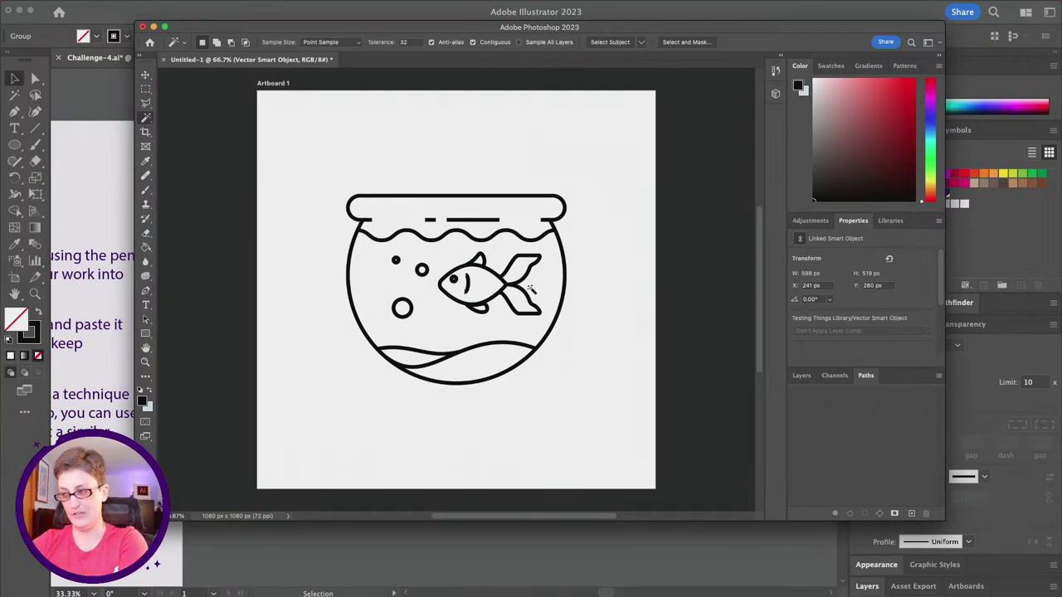
left_click(800, 377)
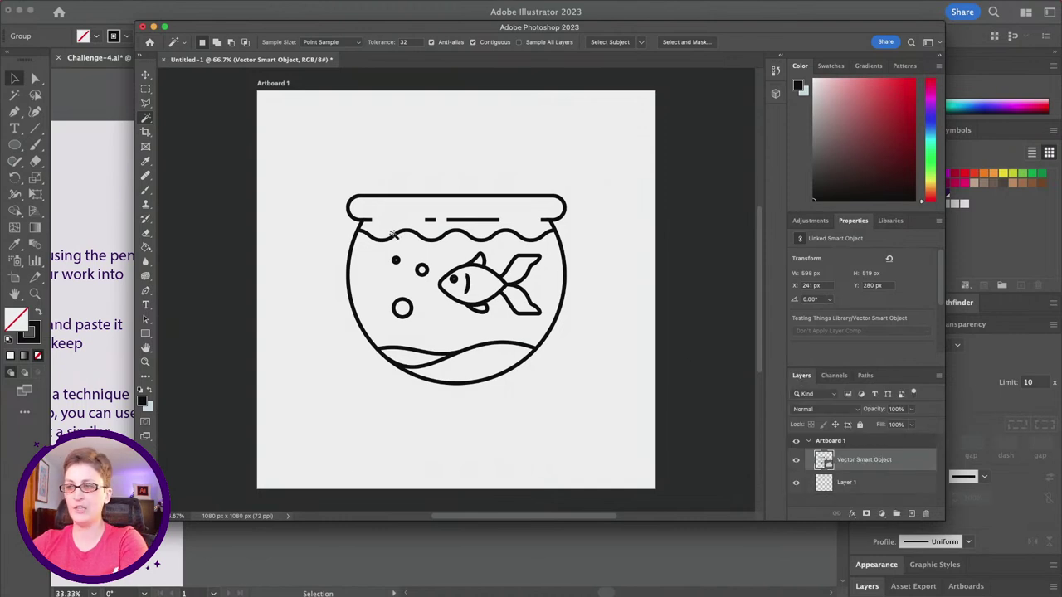
key("alt")
scroll(465, 320, "up", 2)
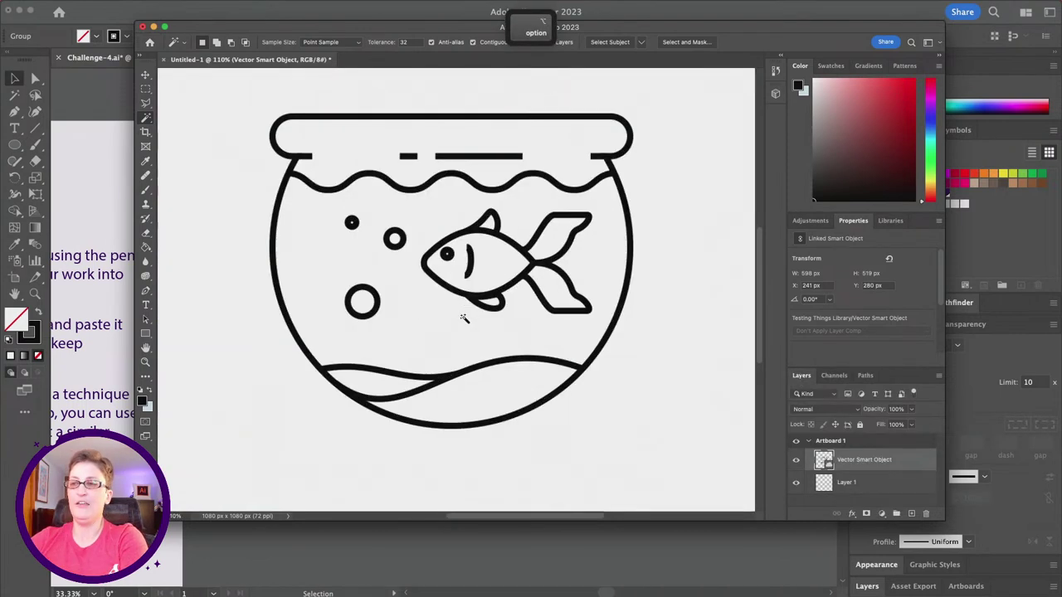
scroll(465, 320, "down", 1)
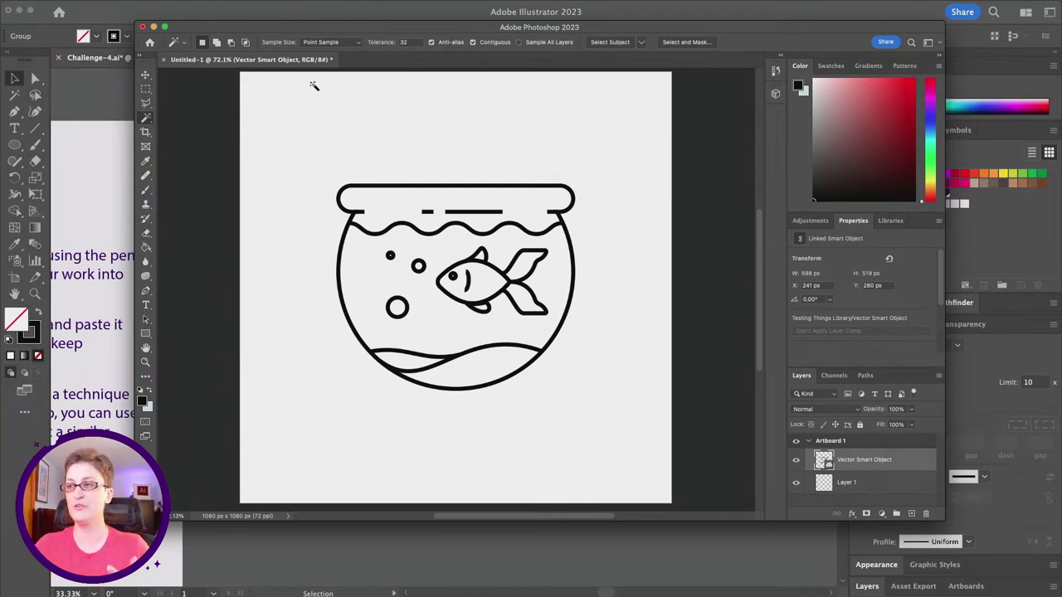
scroll(445, 231, "up", 3)
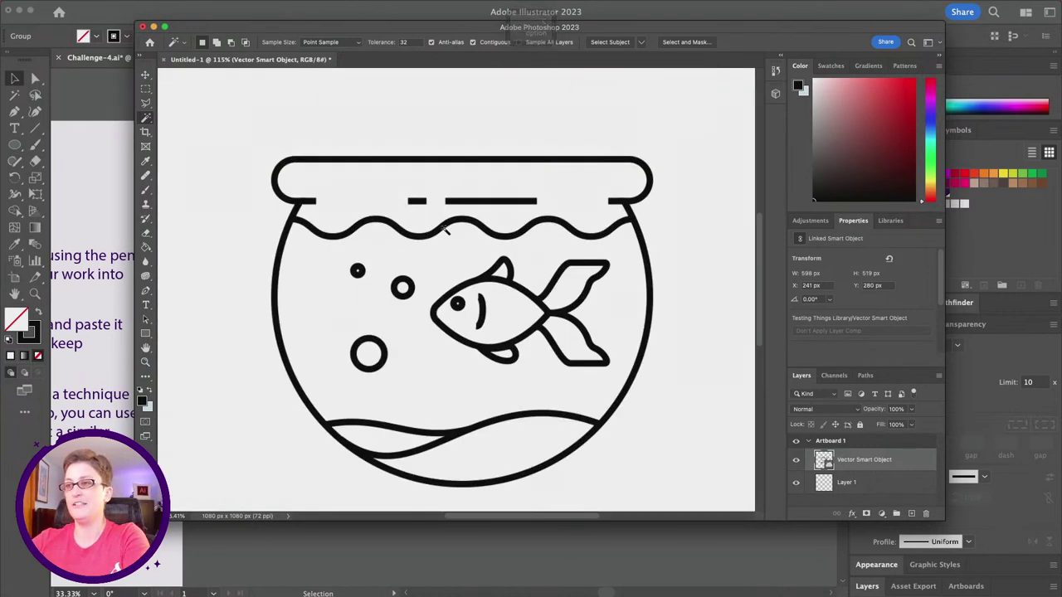
scroll(445, 230, "down", 2)
- Apply a Gaussian Blur with a 3.0 pixel radius to the fishbowl Smart Object
mouse_move(207, 5)
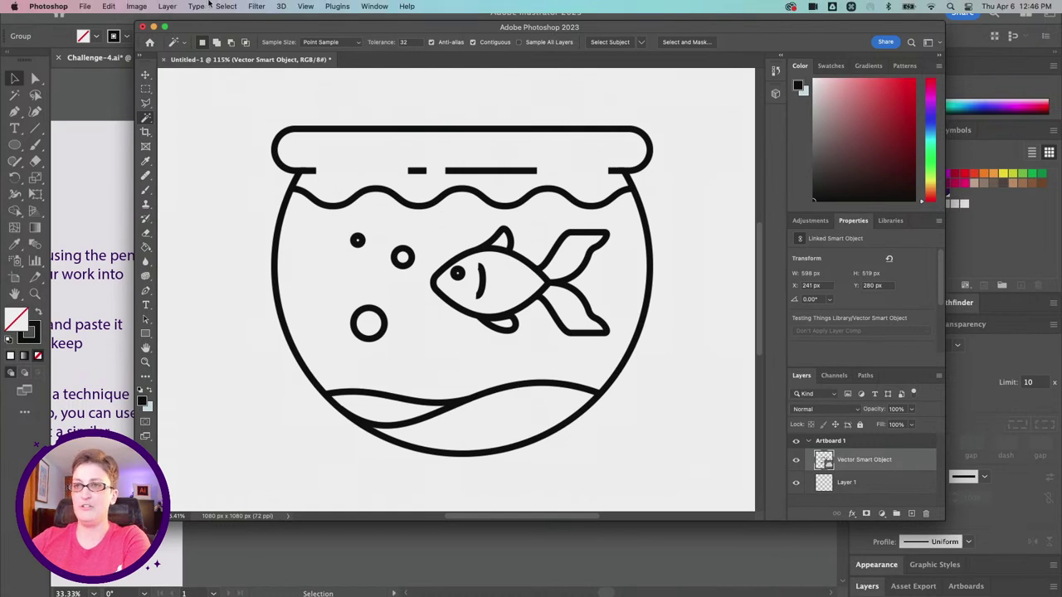
left_click(257, 6)
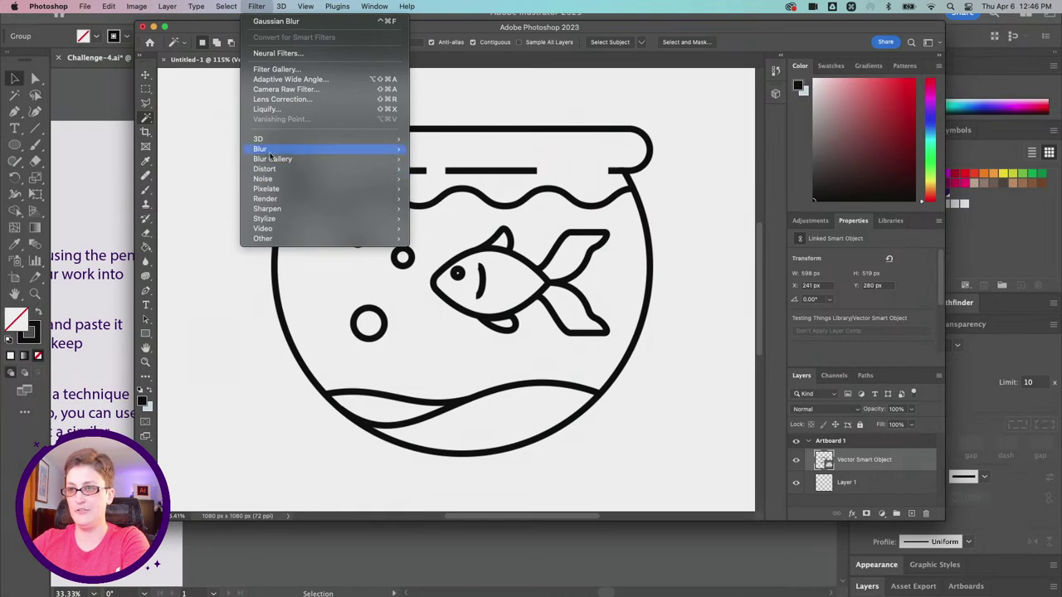
mouse_move(273, 152)
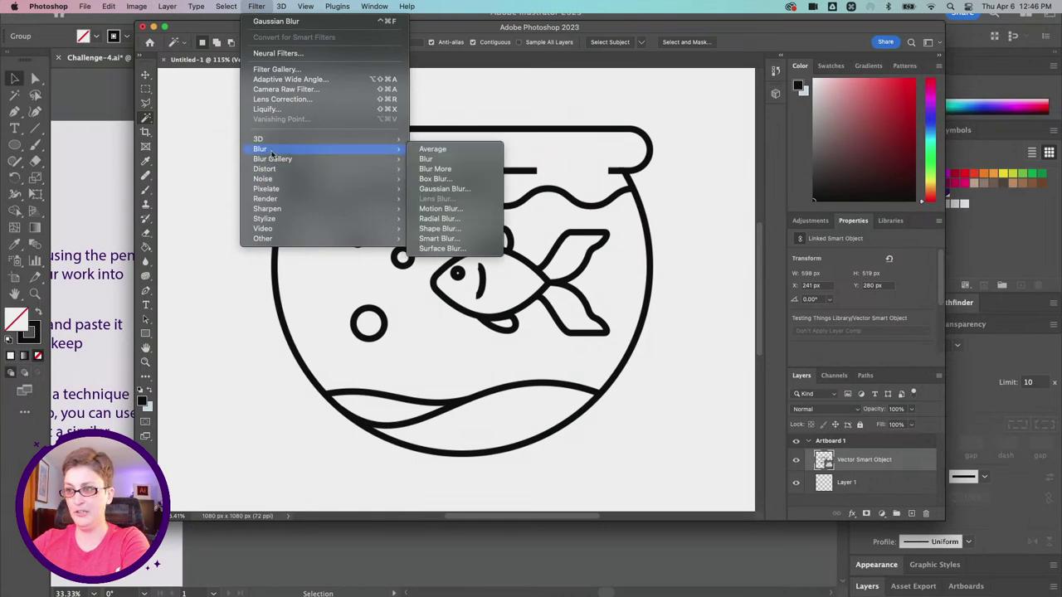
left_click(480, 193)
left_click_drag(703, 152, 823, 149)
mouse_move(775, 320)
left_mouse_down()
mouse_move(822, 318)
mouse_move(774, 319)
left_mouse_up()
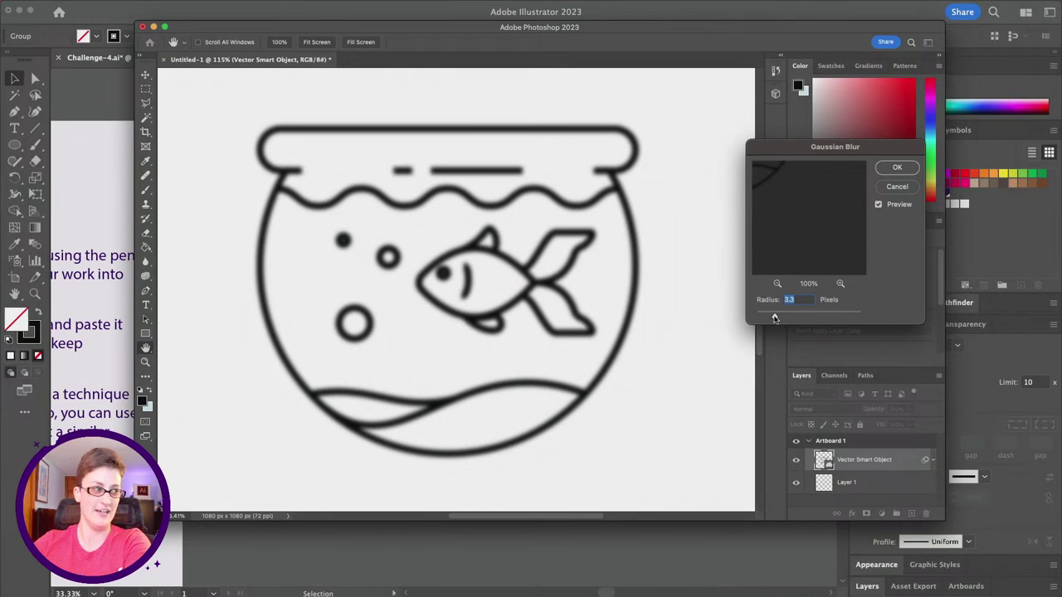
left_click_drag(774, 318, 773, 318)
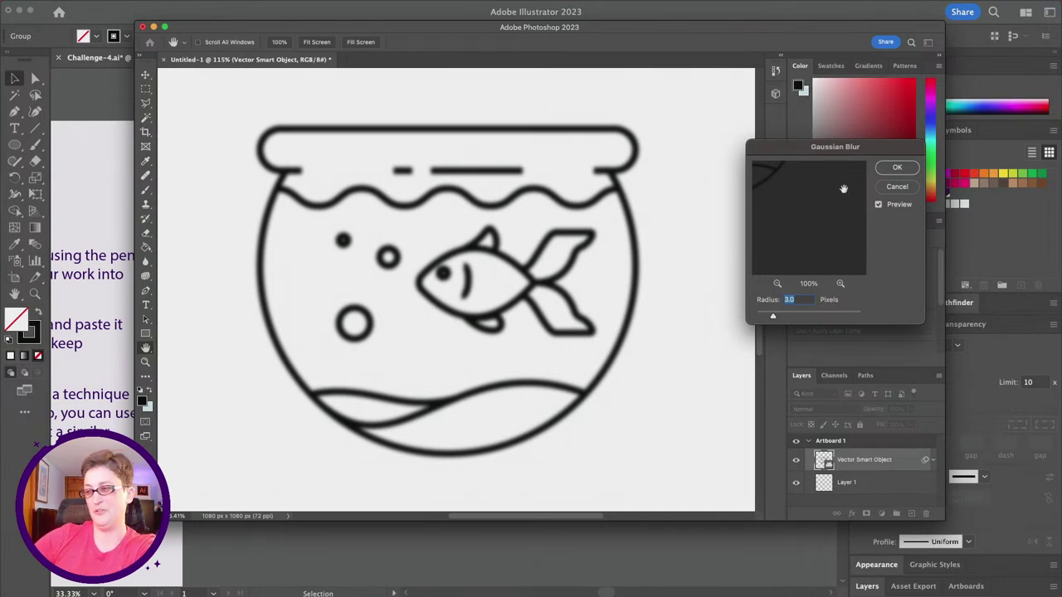
mouse_move(772, 316)
left_mouse_down()
mouse_move(761, 318)
mouse_move(773, 320)
left_mouse_up()
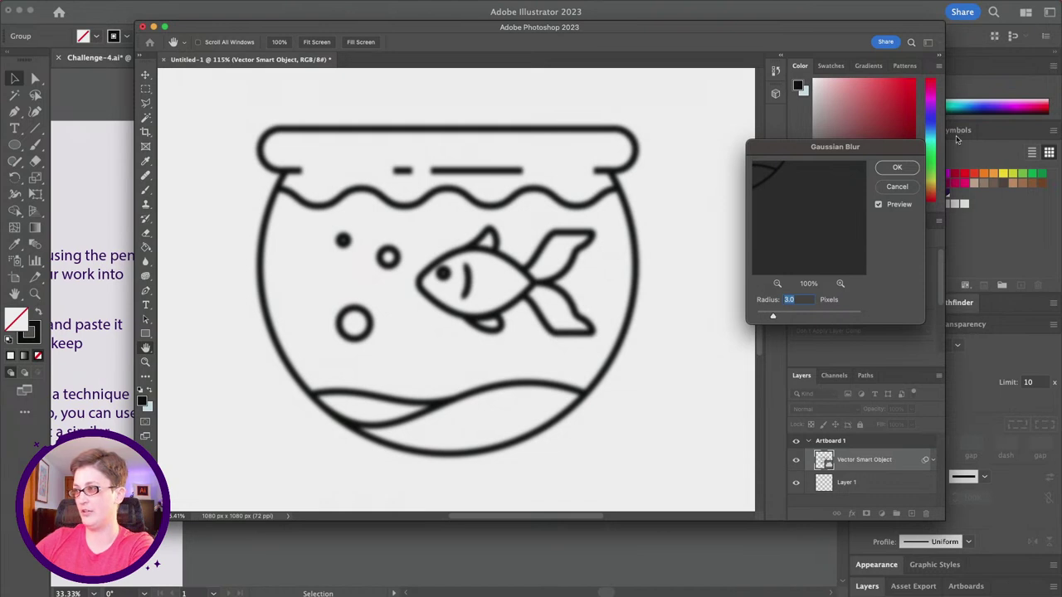
left_click(899, 167)
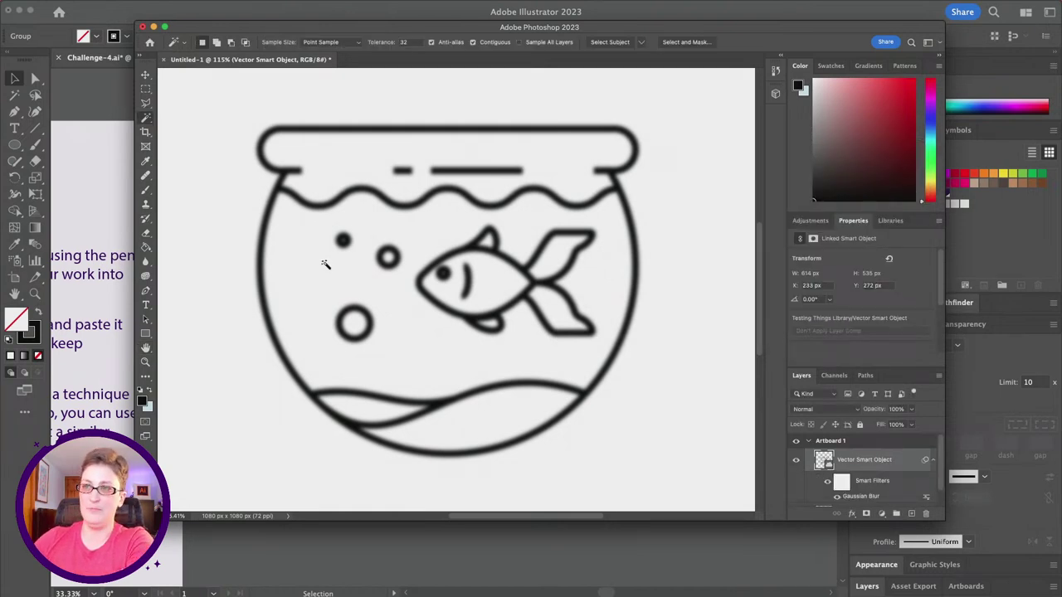
- Add a Curves adjustment layer above the blurred fishbowl, keeping the default name and Normal mode
mouse_move(245, 4)
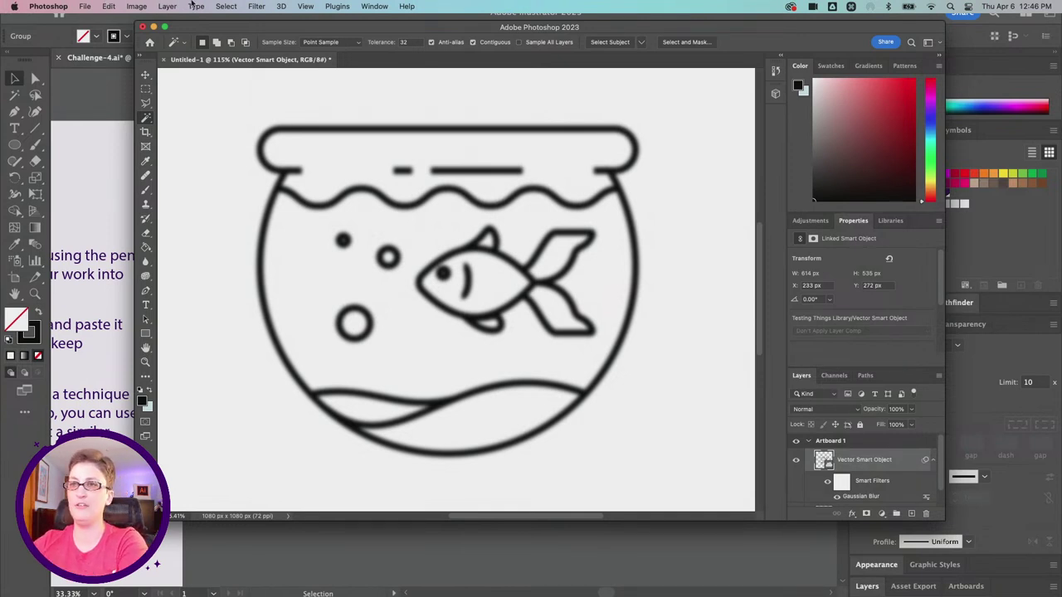
left_click(165, 5)
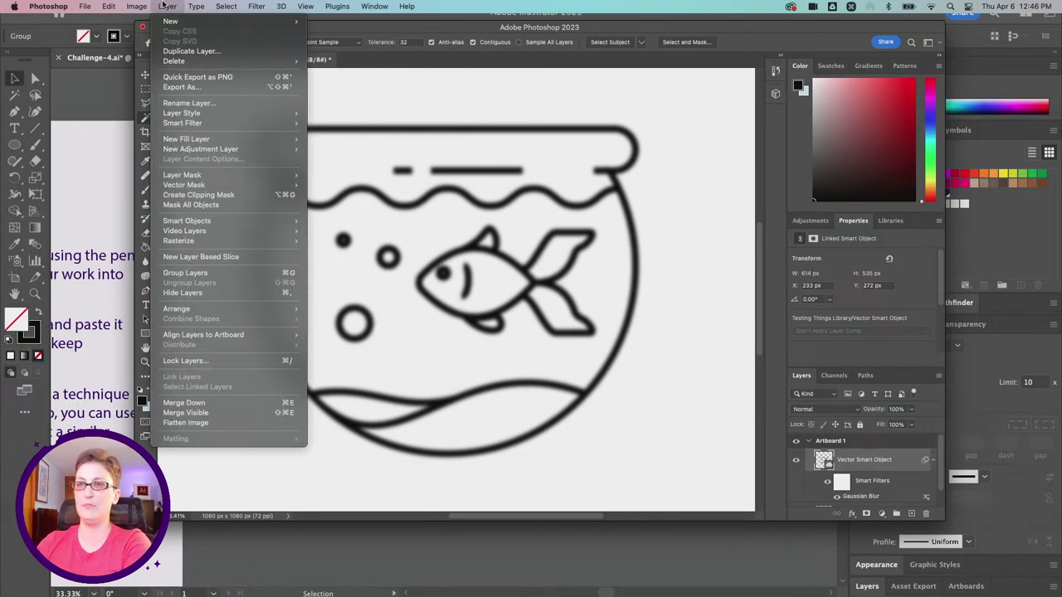
mouse_move(203, 149)
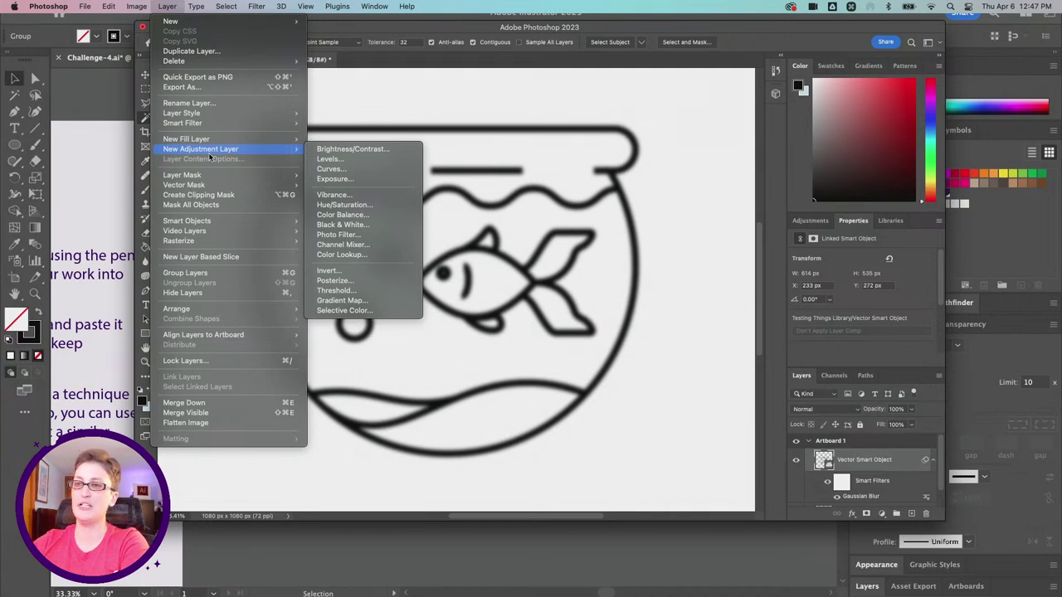
left_click(343, 170)
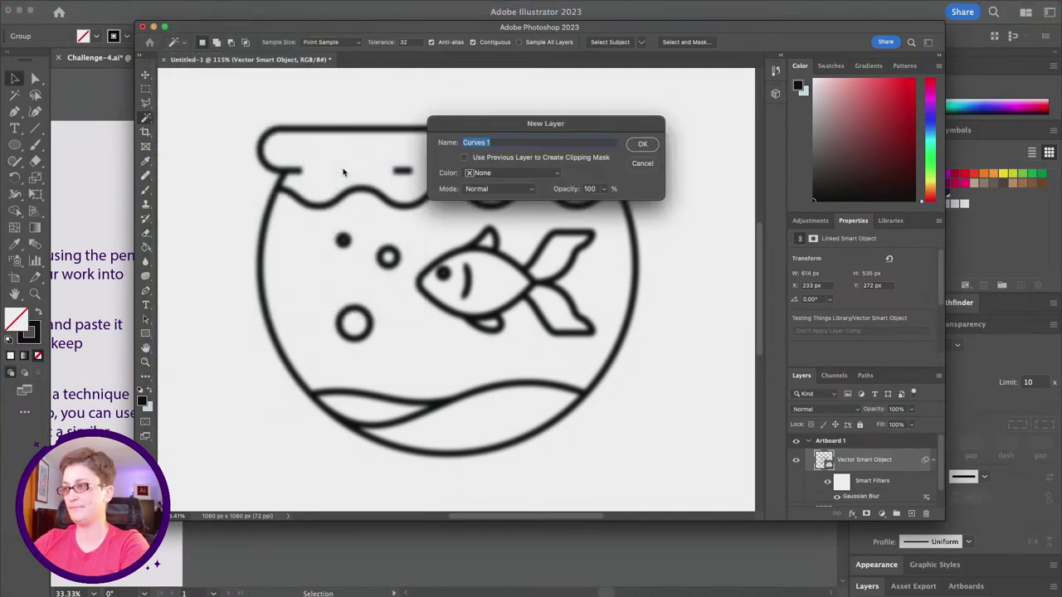
left_click(642, 146)
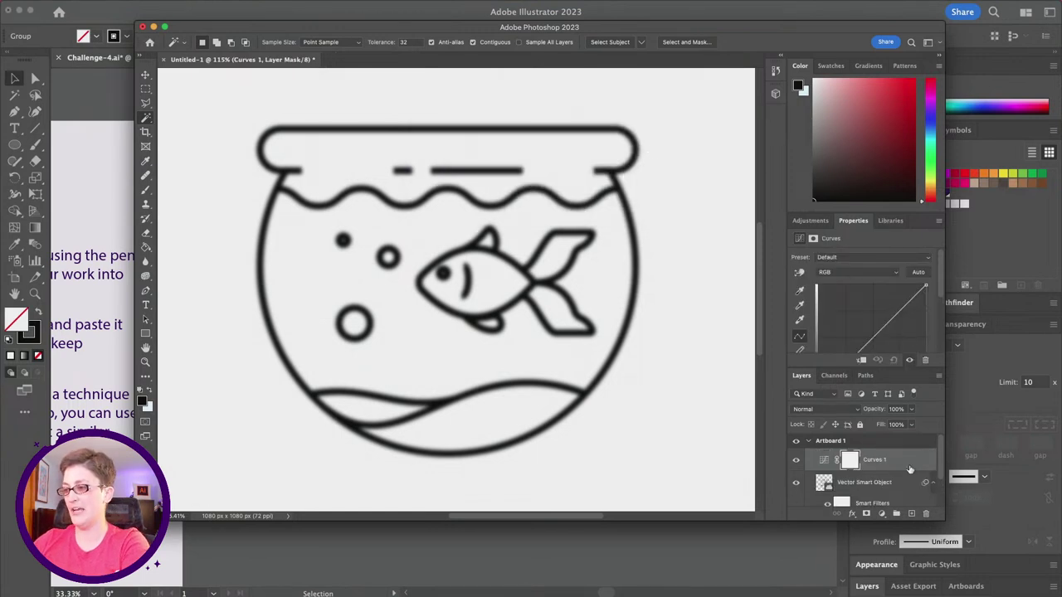
- Move the curve's white and black input points inward toward the middle to sharpen the blurred lines
left_click_drag(941, 286, 942, 318)
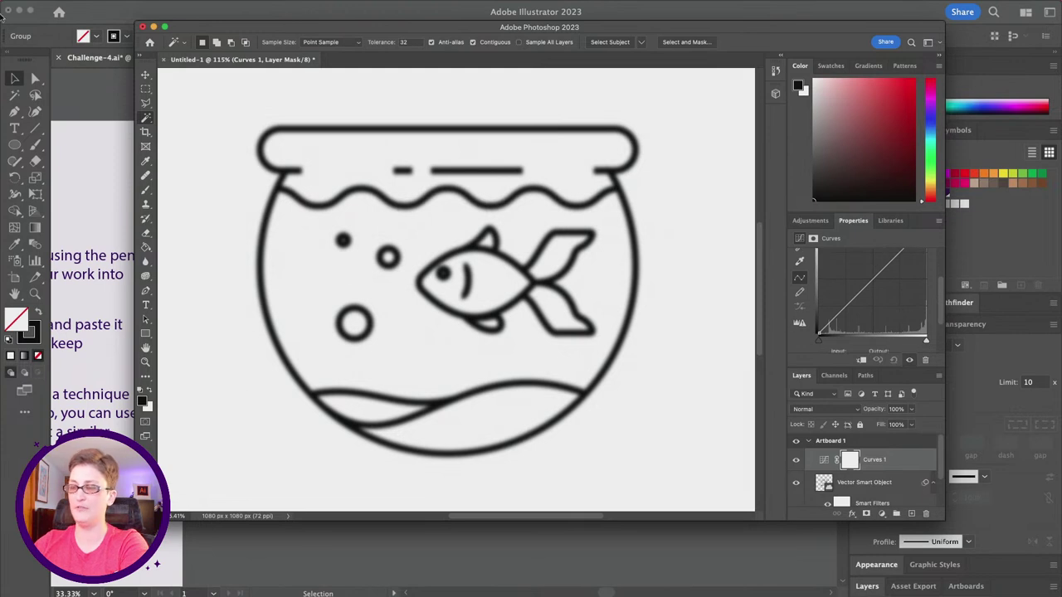
left_click(374, 6)
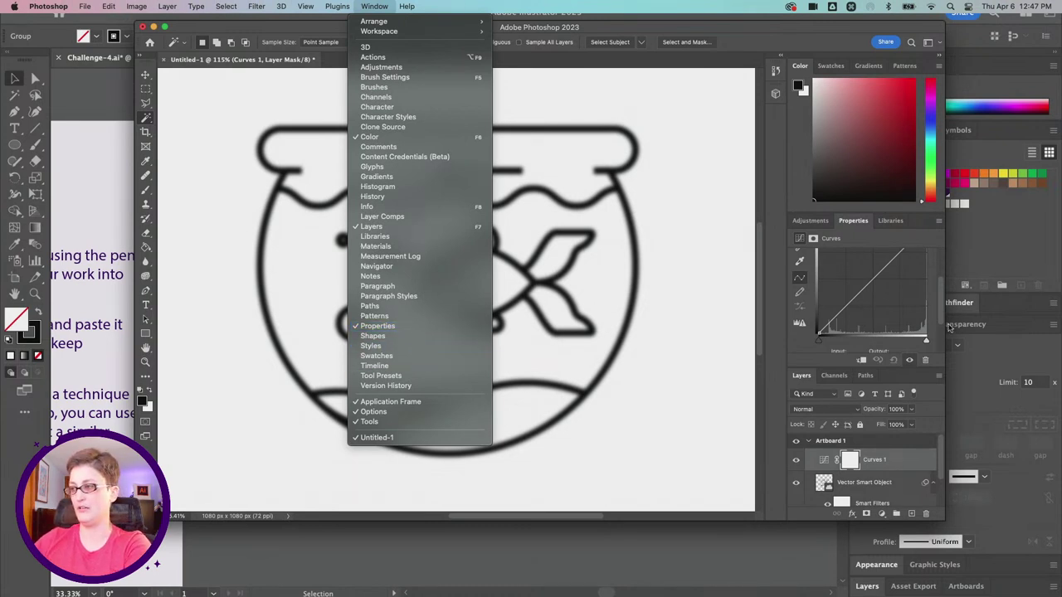
left_click(944, 292)
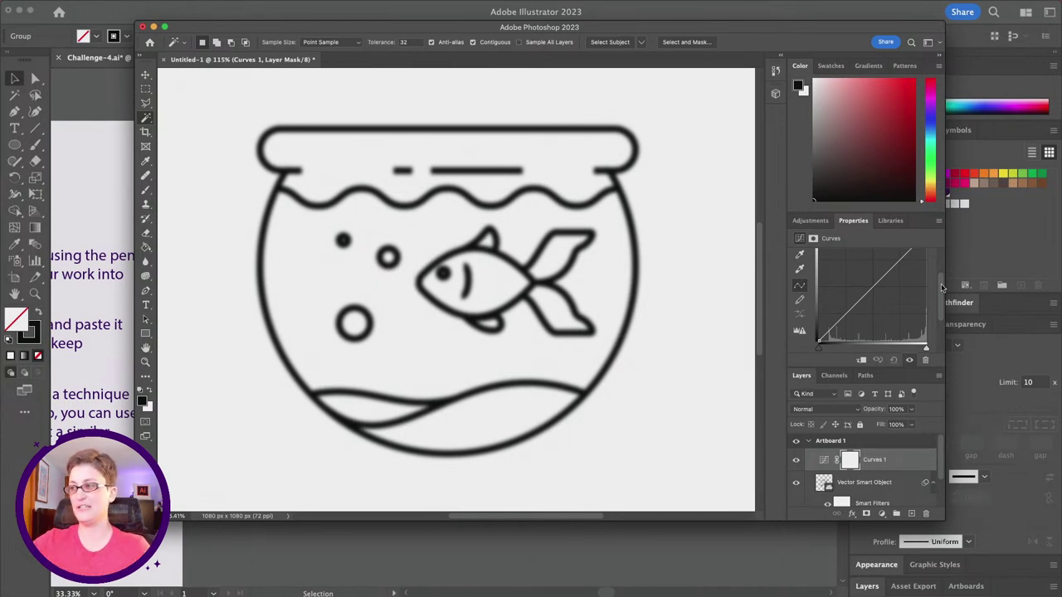
left_click_drag(926, 347, 885, 349)
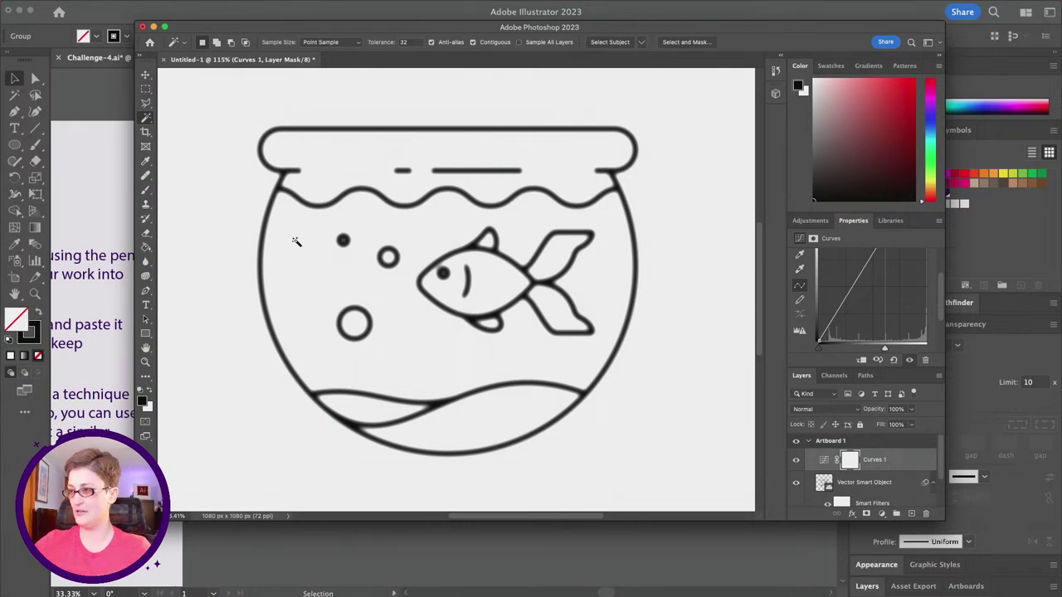
left_click_drag(817, 347, 858, 351)
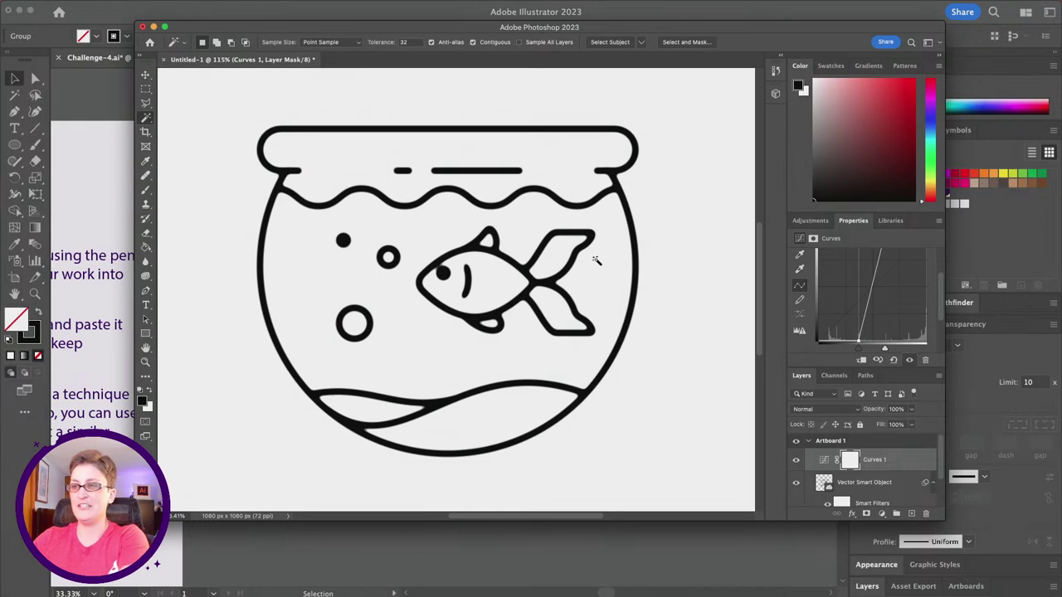
- Examine up close how the line junctions and stroke ends look around the rim, water surface and fish
scroll(590, 225, "up", 3)
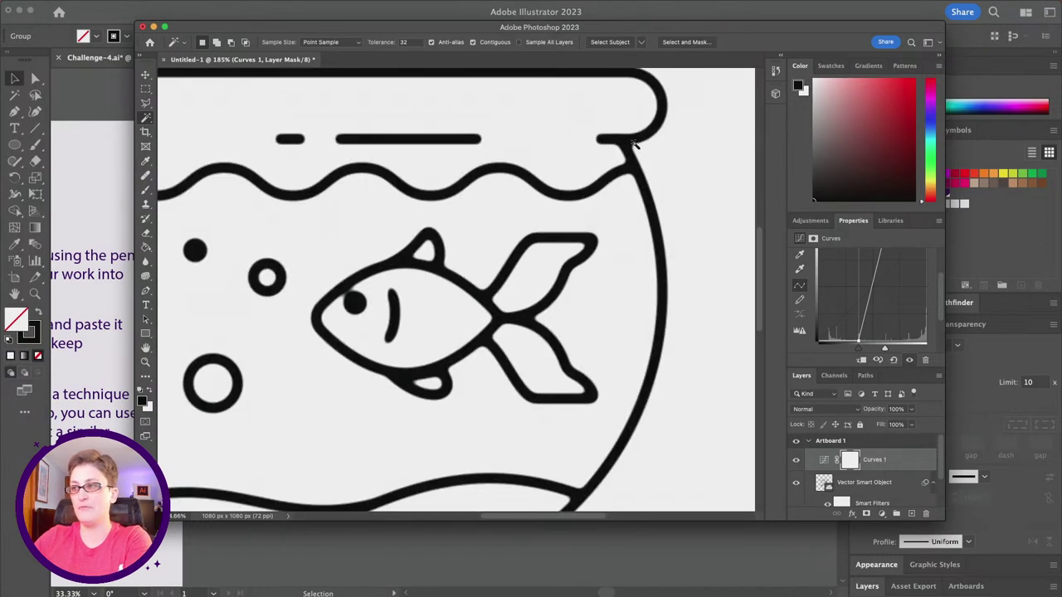
scroll(590, 225, "left", 6)
scroll(273, 147, "down", 3)
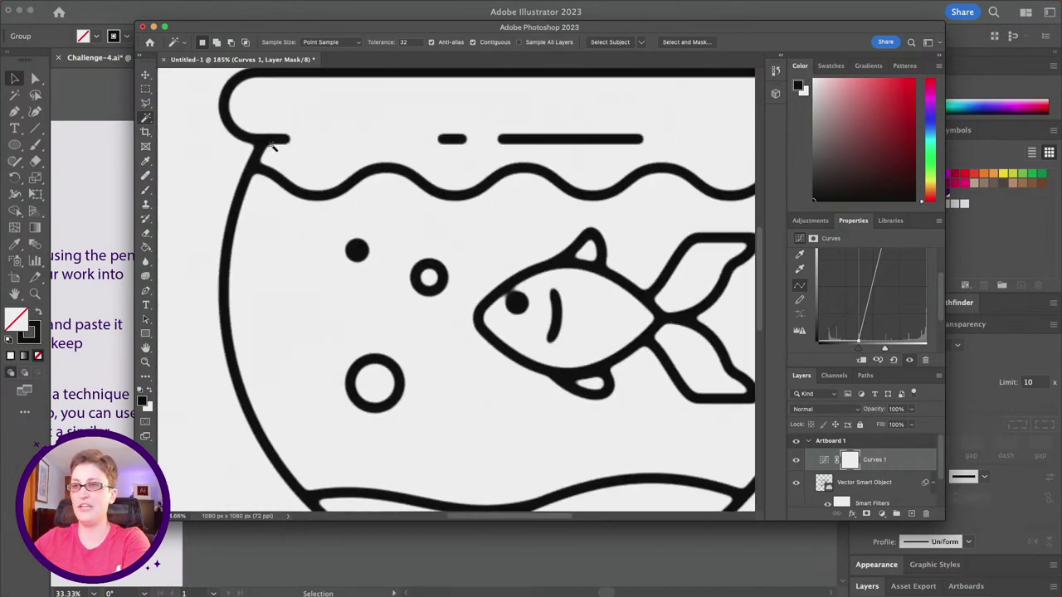
scroll(276, 163, "up", 3)
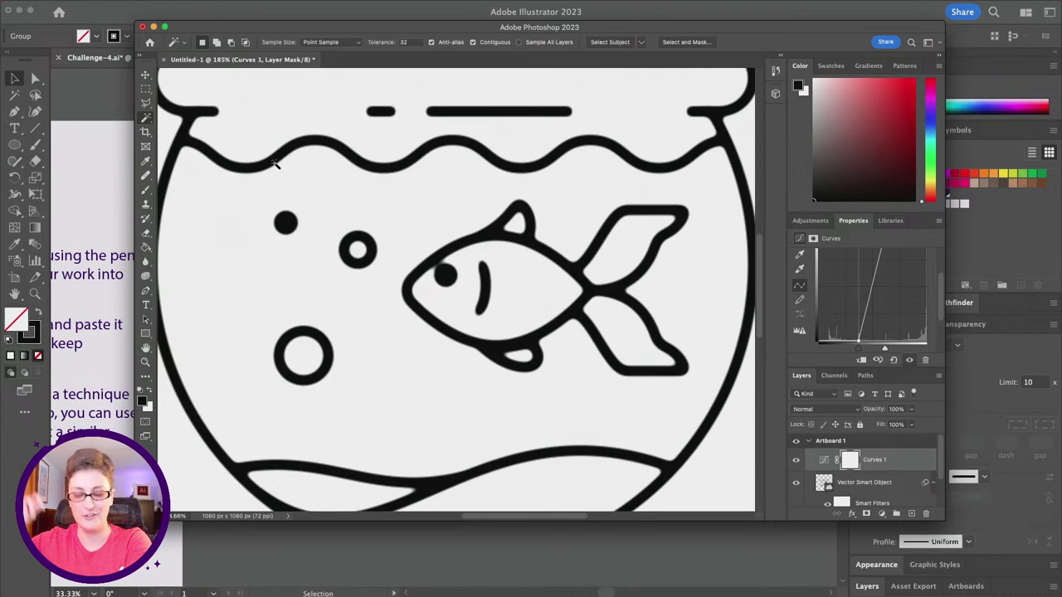
scroll(325, 198, "down", 2)
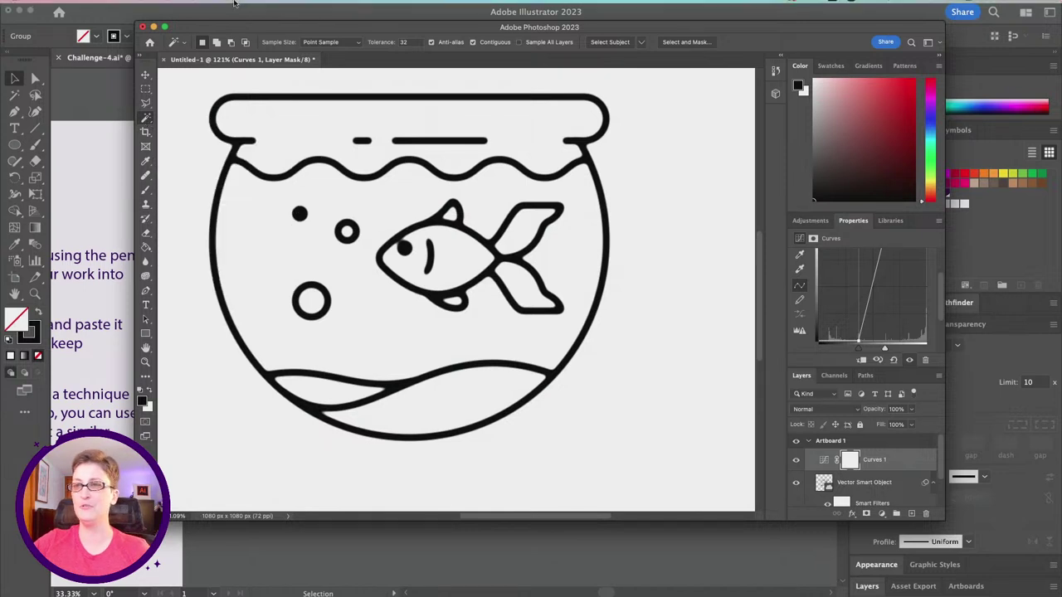
left_click(229, 6)
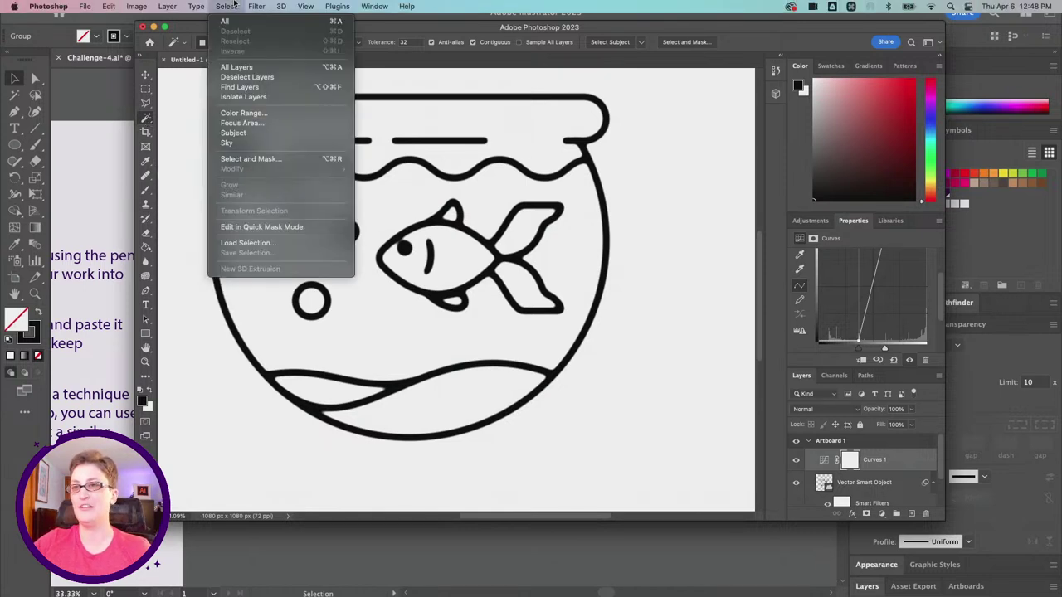
left_click(229, 7)
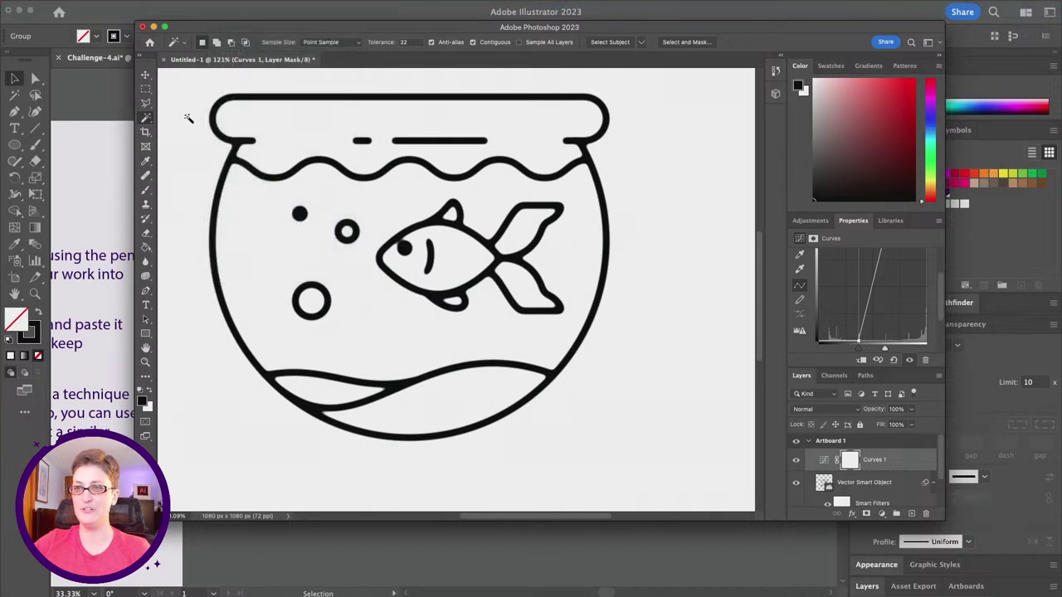
- Select the black line work of the bowl, fish, bubbles and rim dashes with the Magic Wand, including the fish's eye
left_click(235, 144)
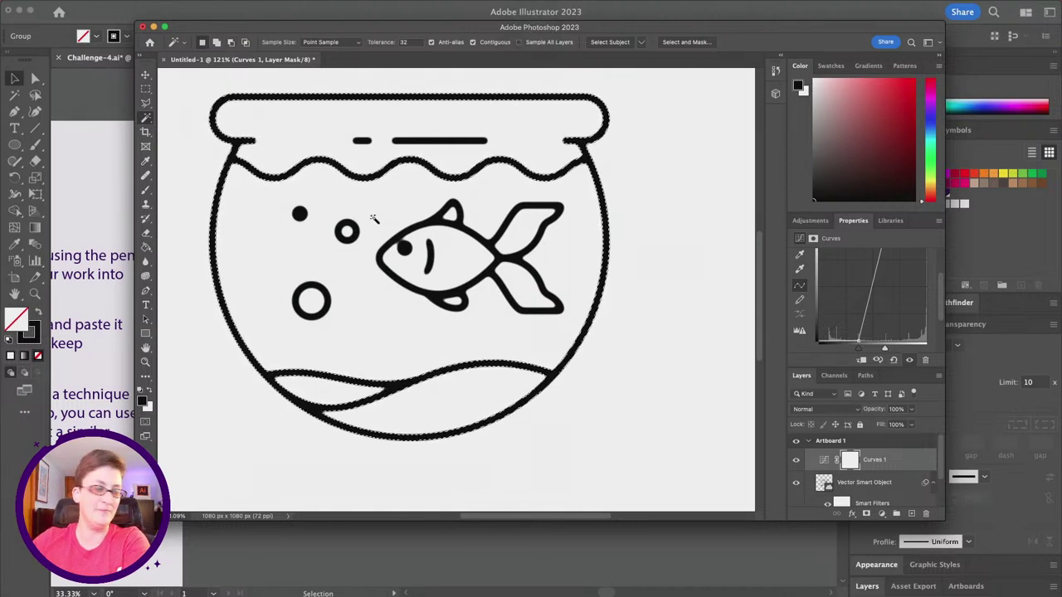
left_click(437, 225, "shift")
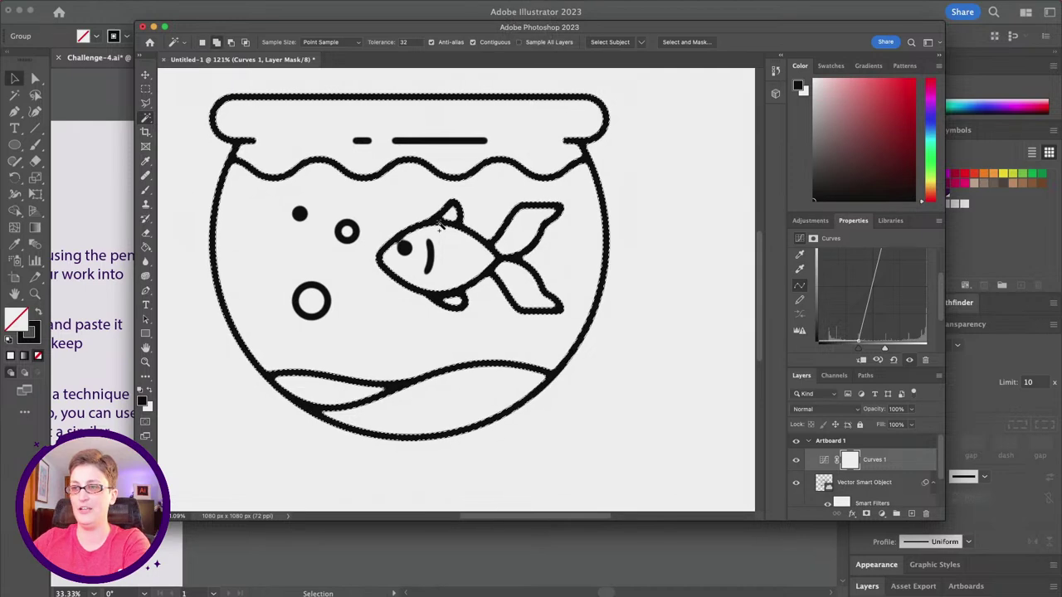
left_click(341, 240, "shift")
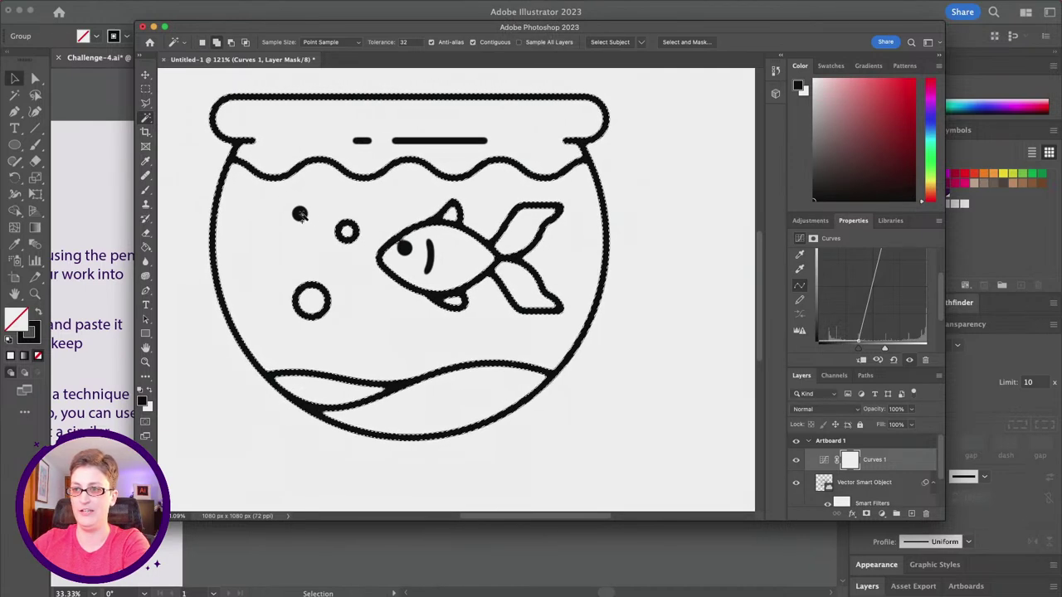
left_click(413, 142, "shift")
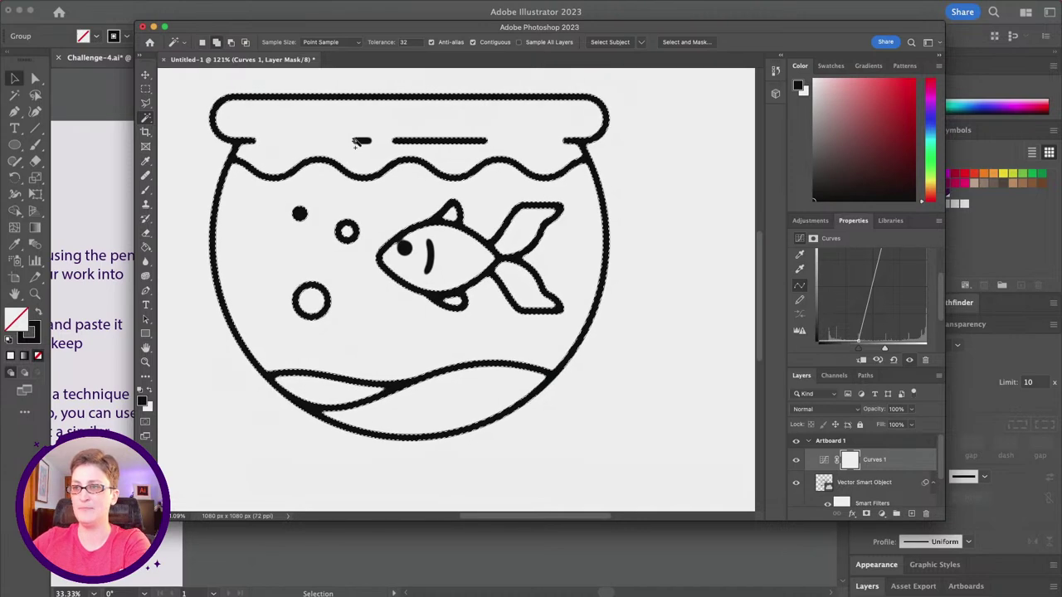
left_click(358, 143, "shift")
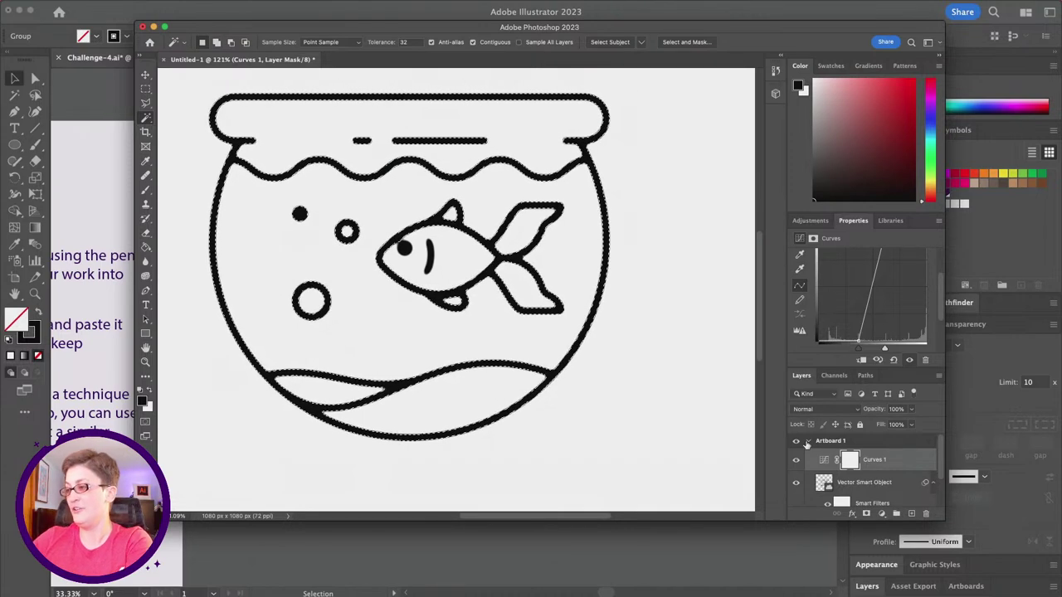
left_click(867, 376)
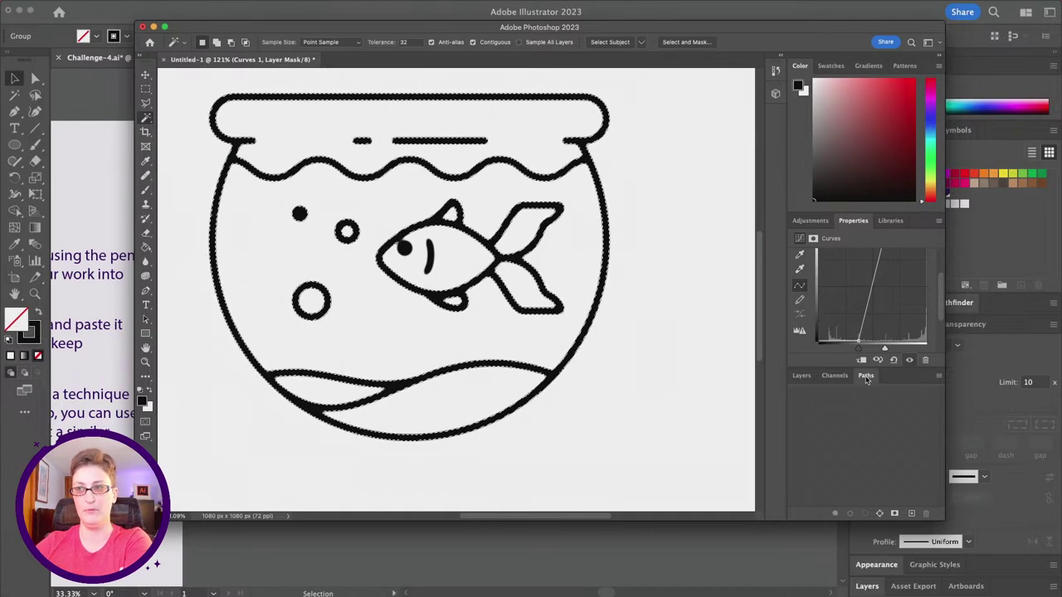
left_click(405, 251, "shift")
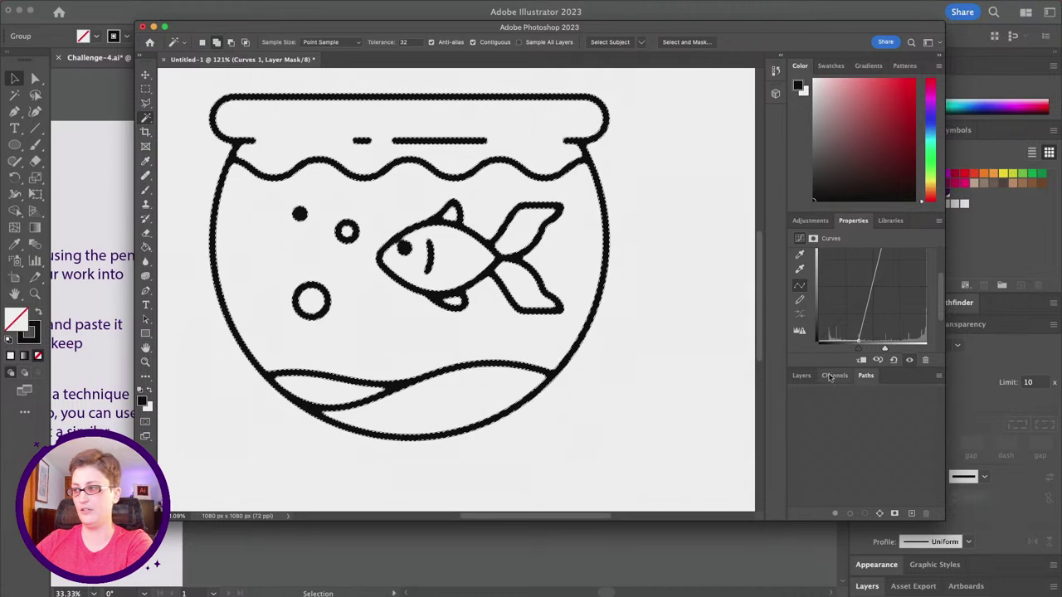
- Convert the line work selection into a work path with a tolerance of 1.0 pixels
left_click(939, 377)
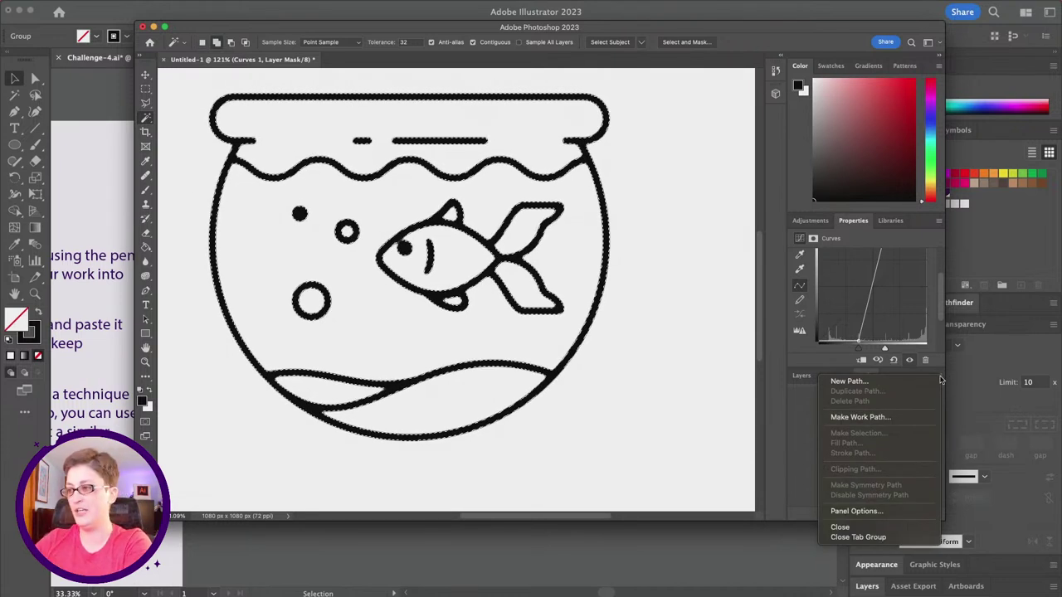
left_click(900, 420)
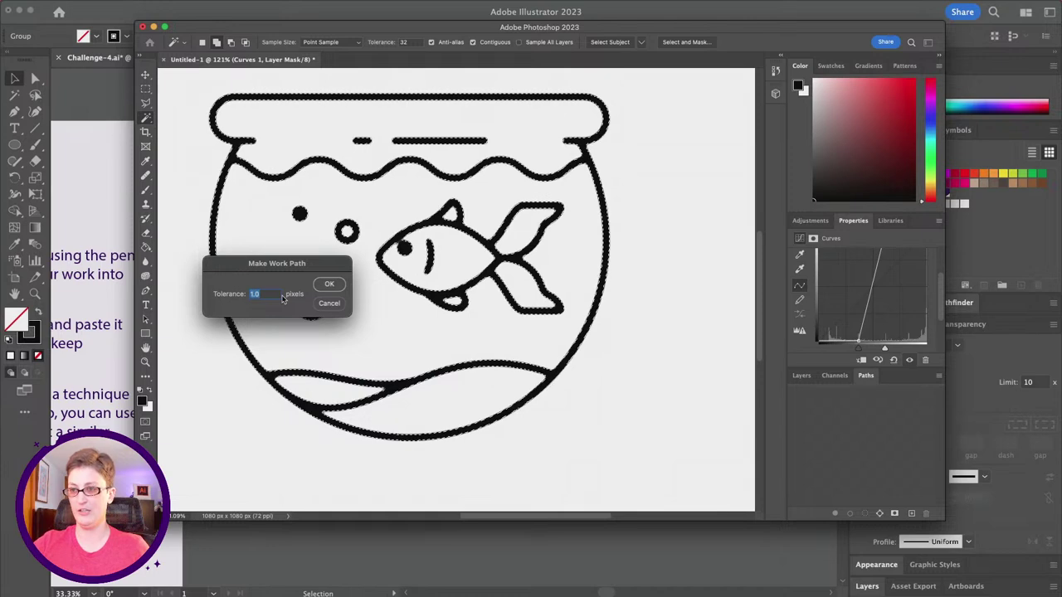
left_click(330, 285)
scroll(308, 190, "up", 5)
scroll(308, 190, "right", 10)
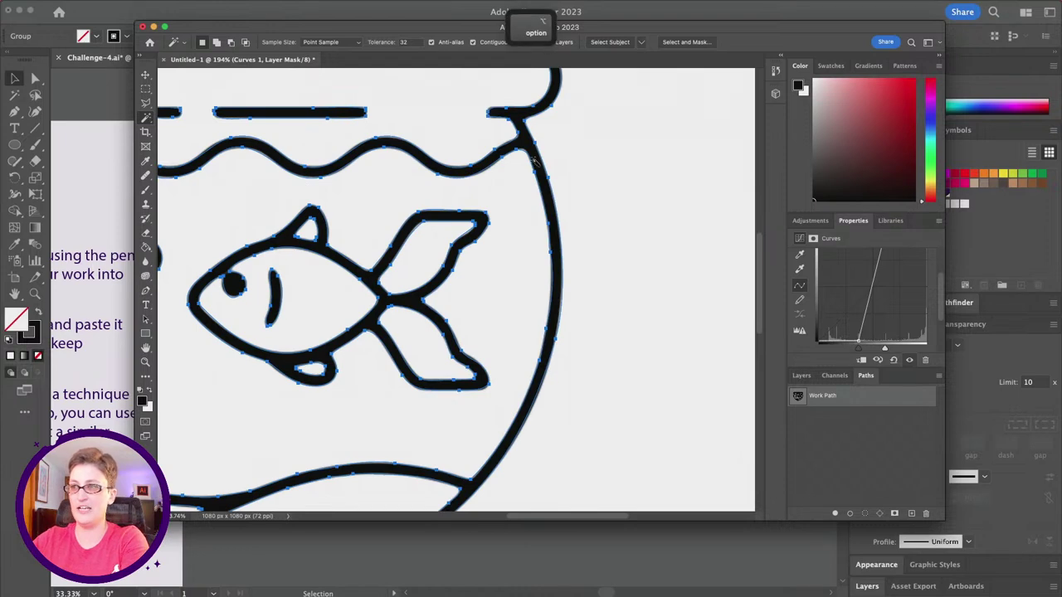
scroll(532, 160, "up", 3)
scroll(532, 160, "down", 5)
scroll(532, 160, "left", 3)
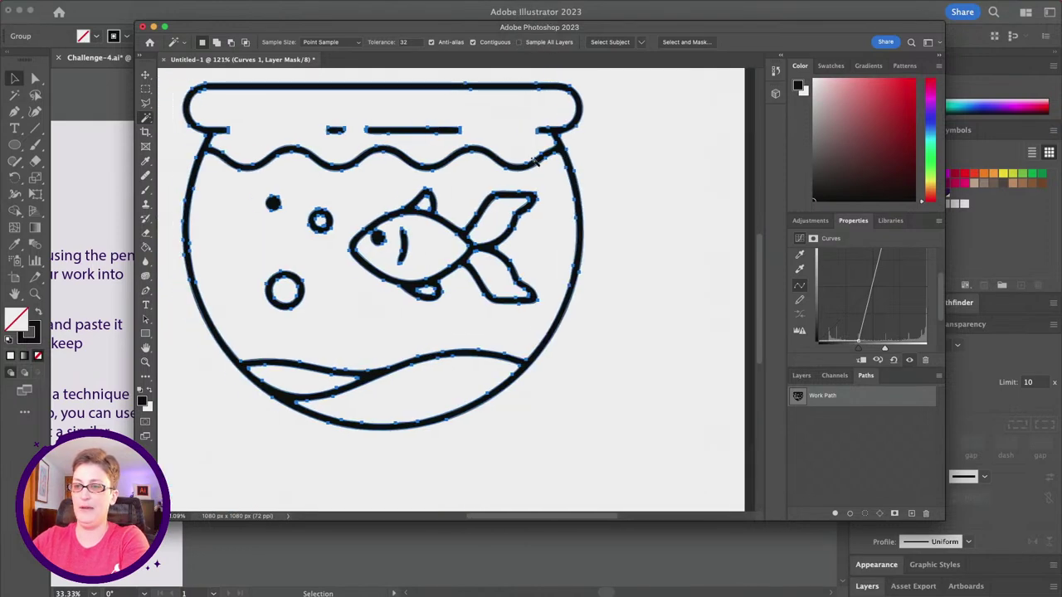
scroll(533, 160, "left", 1)
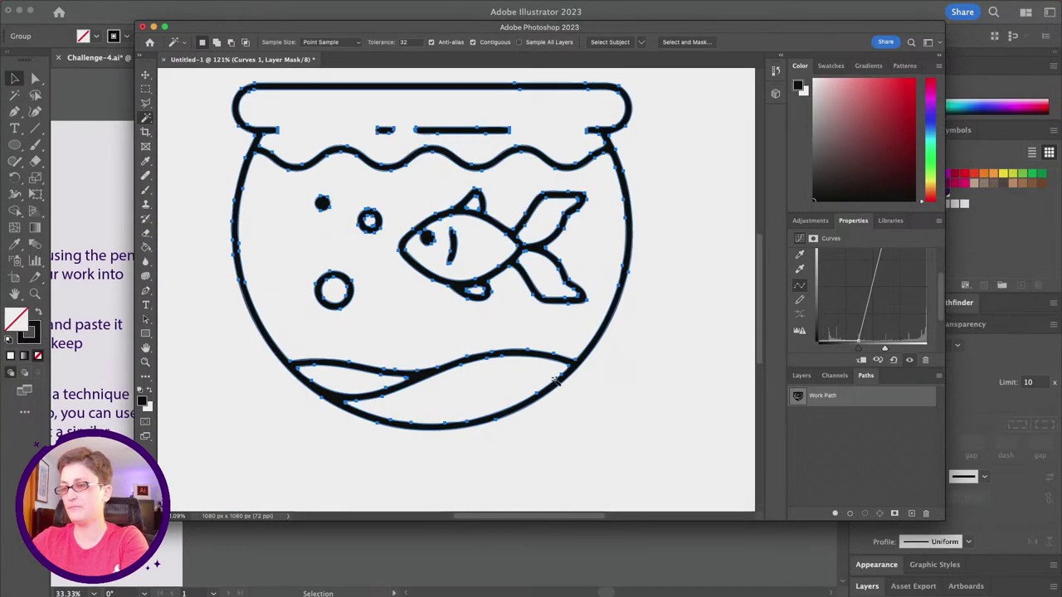
- Copy the fishbowl work path and switch to the Challenge-4.ai document in Illustrator
key("super+c")
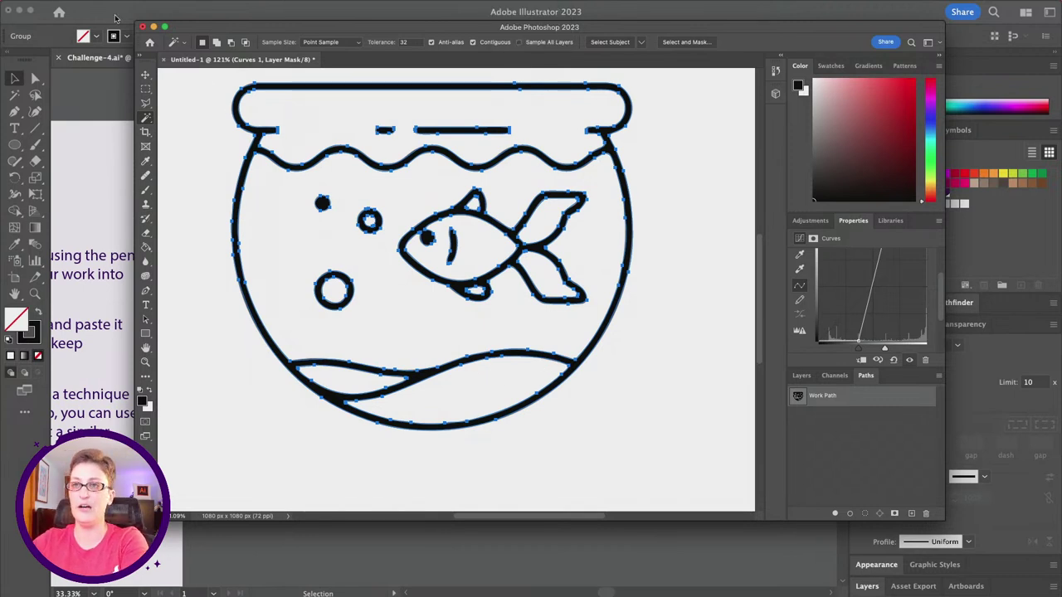
key("super+Tab")
key("super+v")
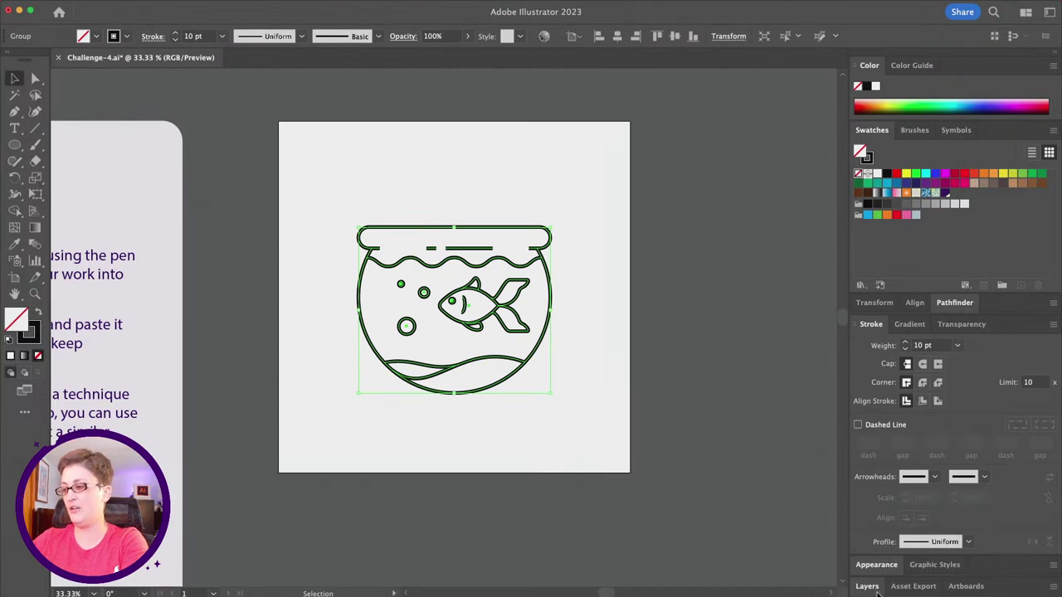
- Hide the Line Work layer and add a new layer above it with the default name
left_click(867, 586)
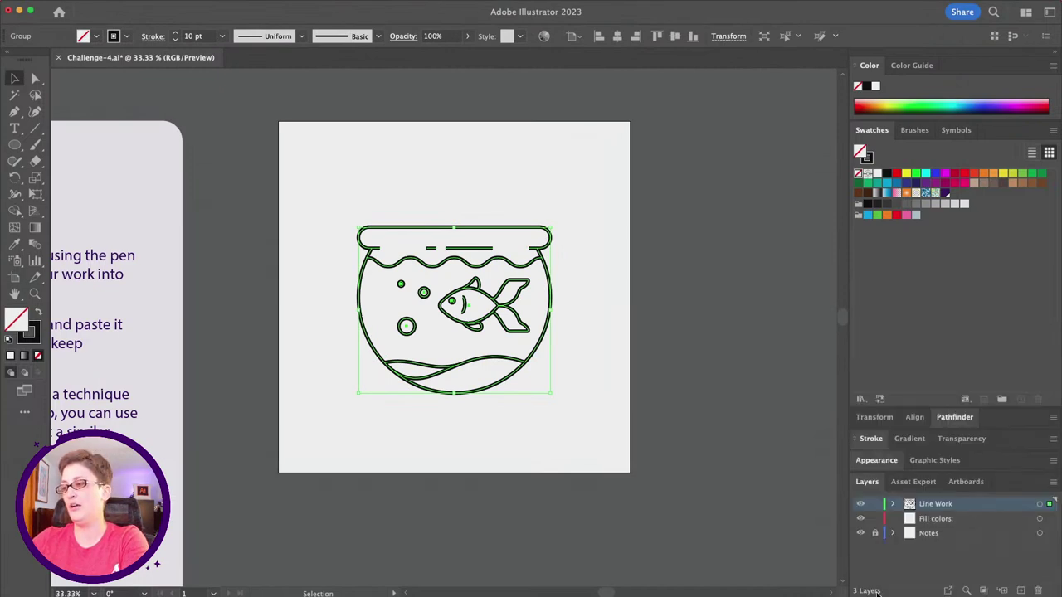
left_click(863, 504)
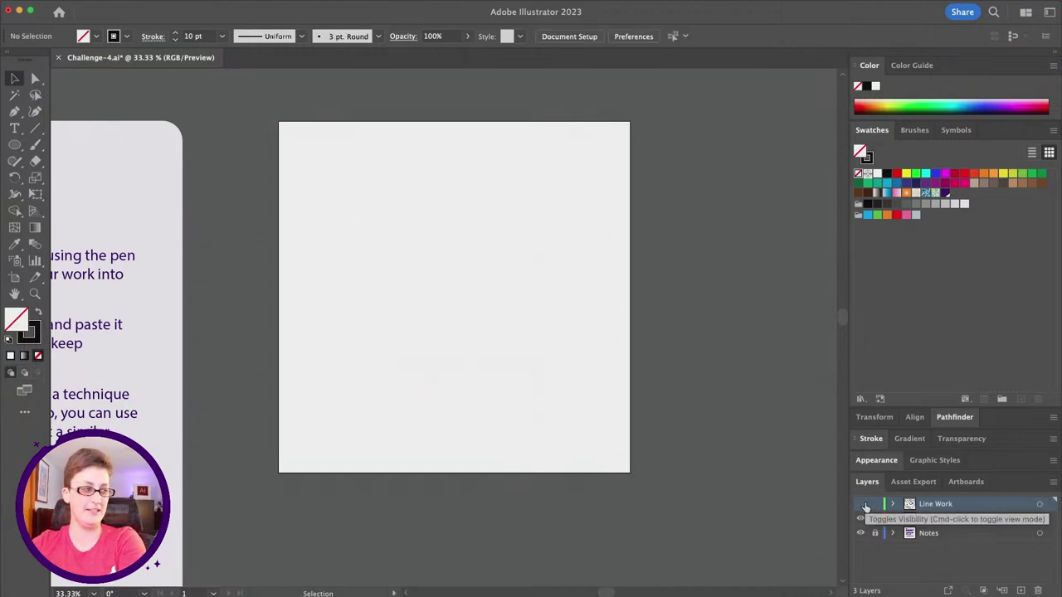
left_click(1022, 591)
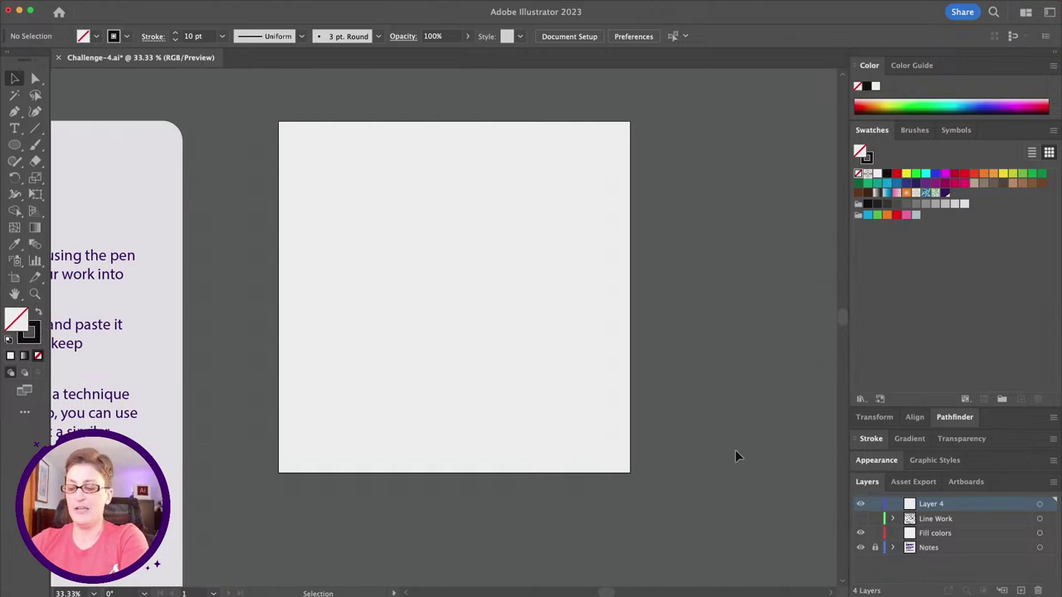
- Paste the copied path onto the new layer as a fully editable Compound Shape
key("super+v")
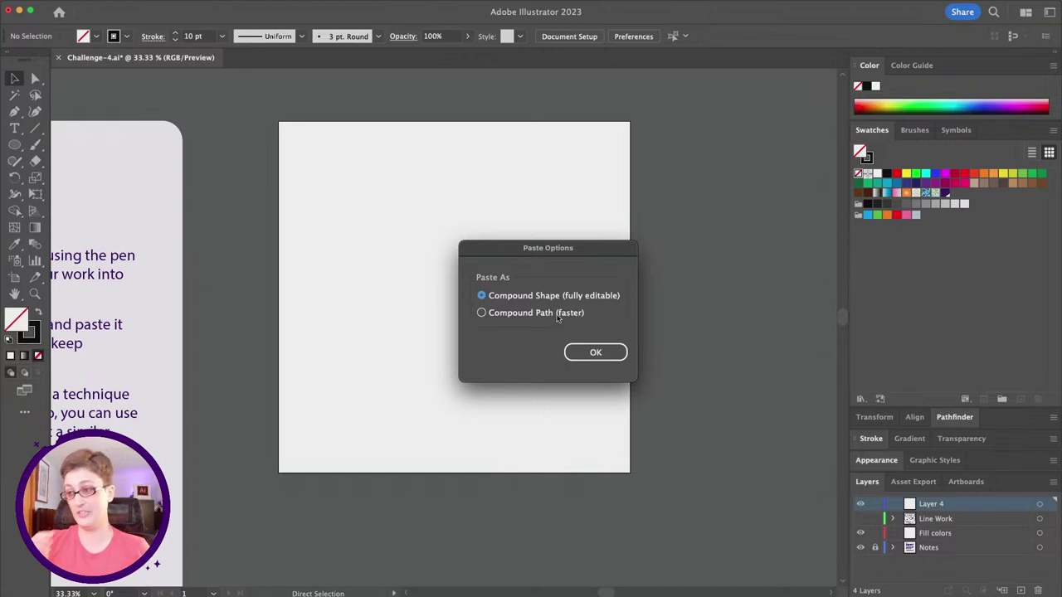
left_click(596, 353)
key("super+equal")
key("super+equal")
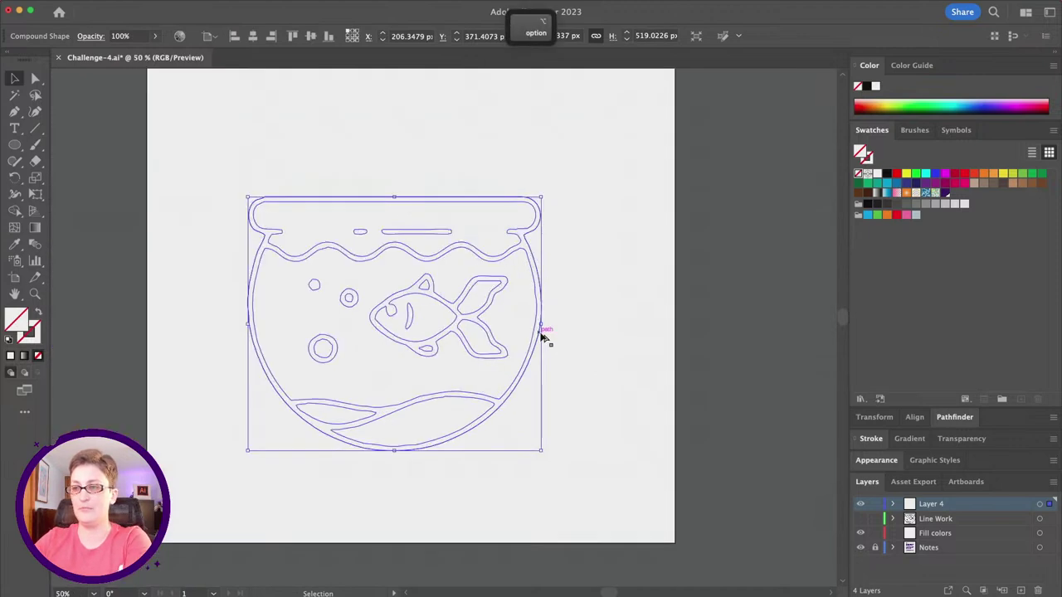
scroll(556, 354, "left", 3)
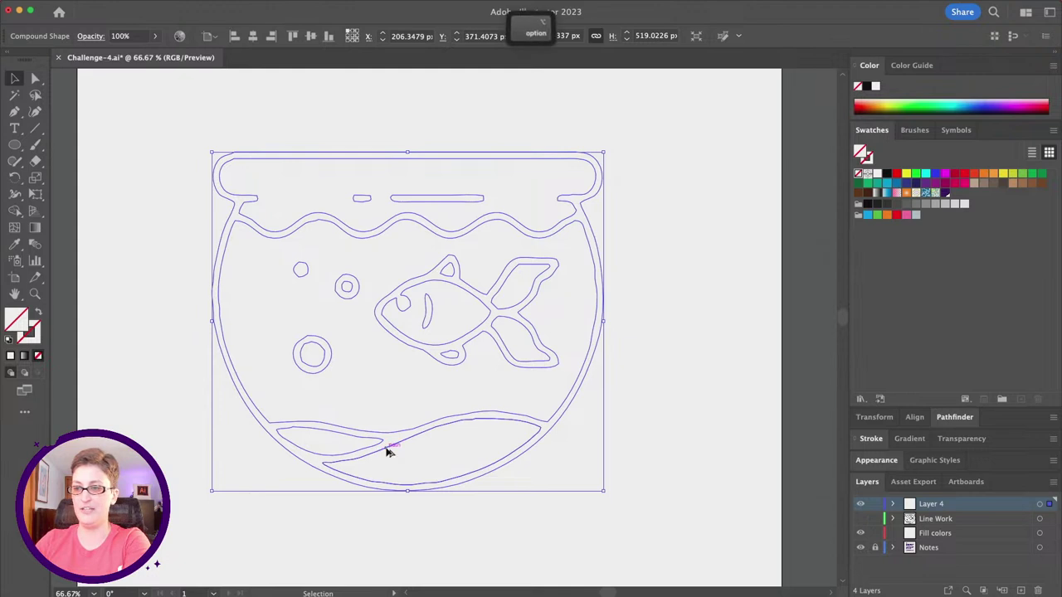
scroll(387, 448, "down", 1, "alt")
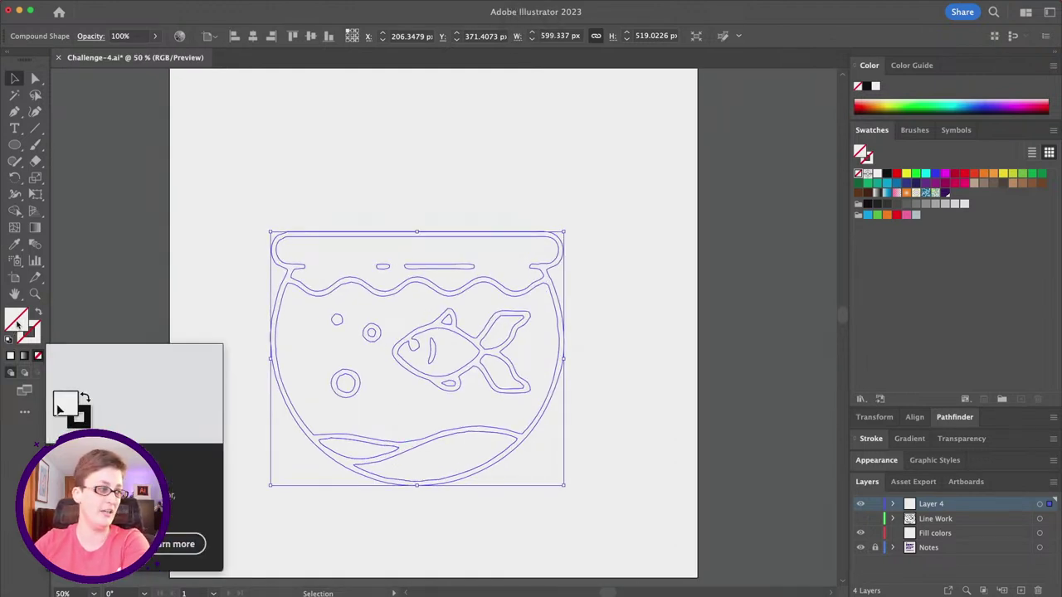
- Fill the pasted fishbowl outlines with dark blue 012f7f
double_click(17, 323)
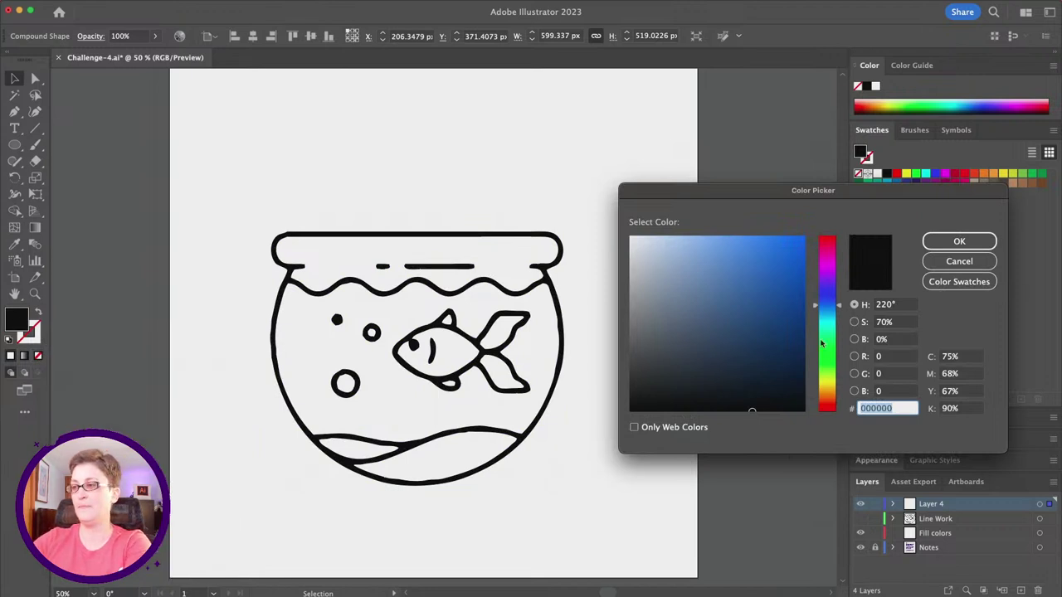
mouse_move(729, 335)
left_mouse_down()
mouse_move(685, 290)
mouse_move(778, 306)
mouse_move(805, 339)
mouse_move(803, 323)
left_mouse_up()
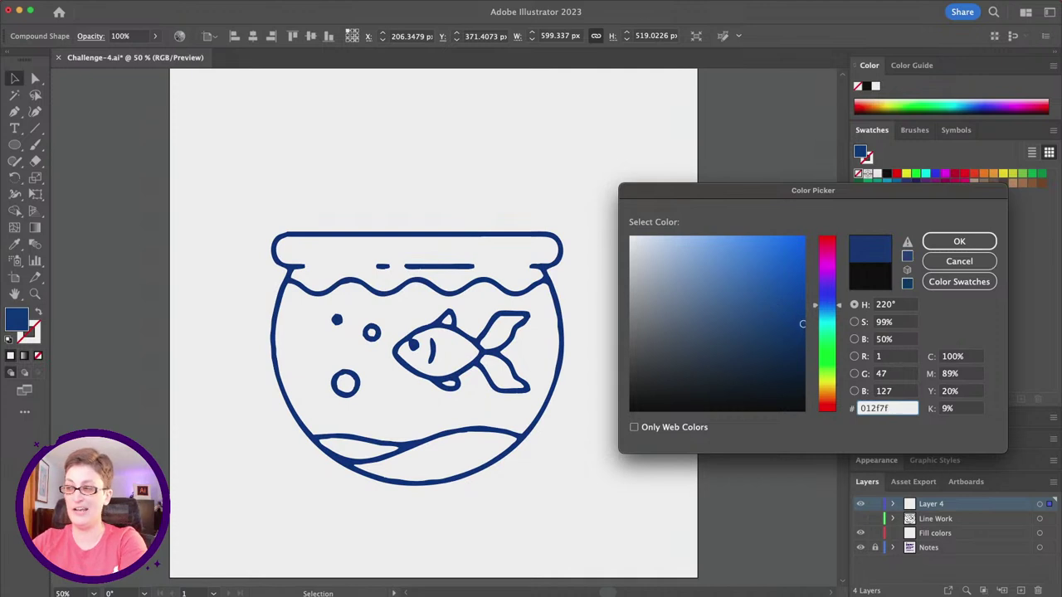
left_click(960, 242)
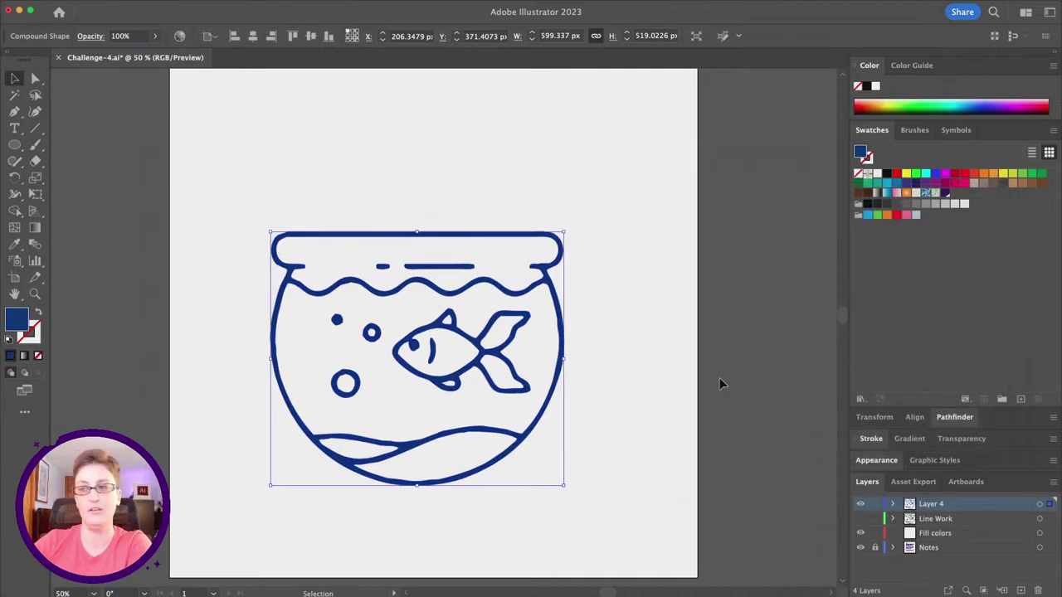
- Move the blue fishbowl nearer the artboard's center, to about X 250 px and Y 318 px
left_click_drag(550, 286, 555, 228)
key("super+minus")
key("super+z")
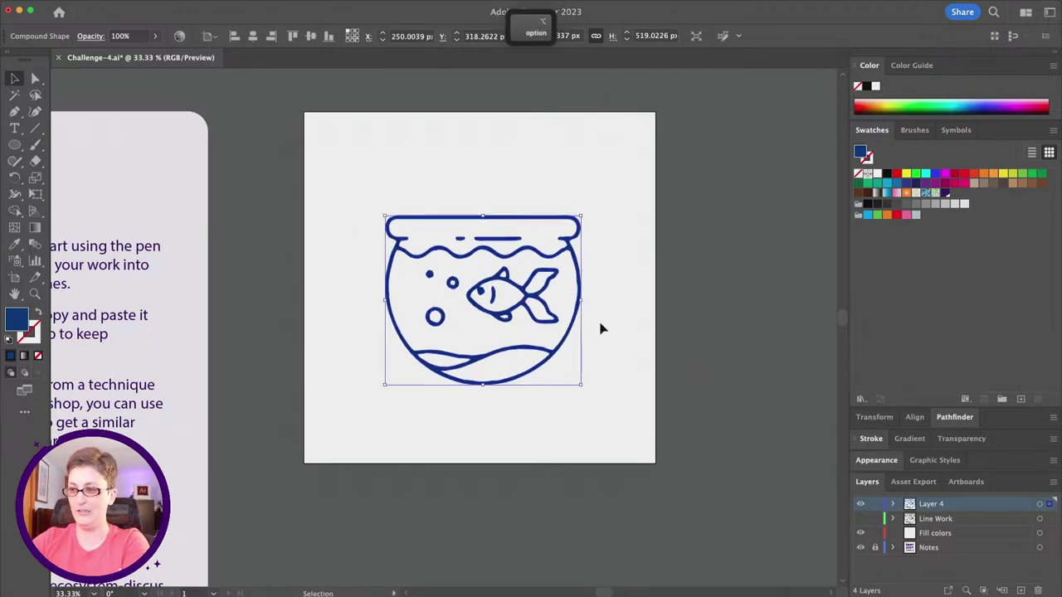
scroll(602, 329, "up", 1)
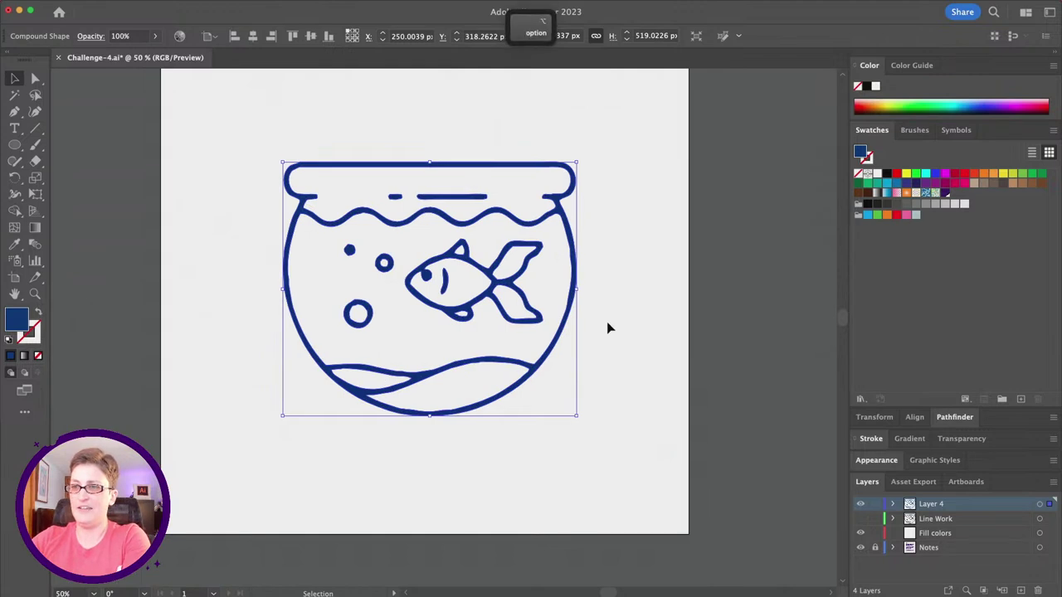
scroll(608, 328, "left", 1)
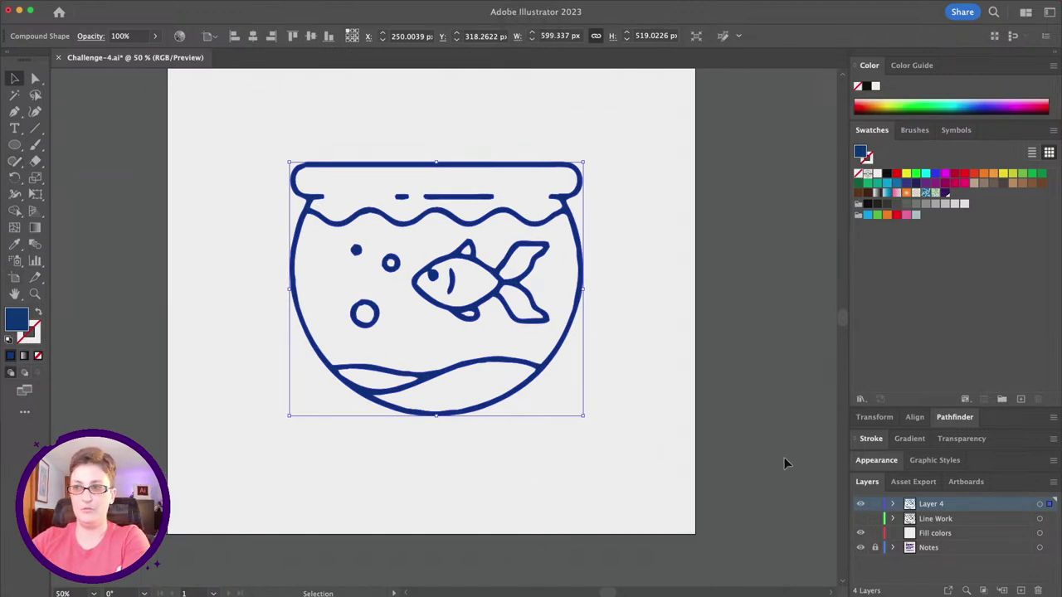
- Choose the Live Paint Bucket and set its fill color to medium blue 6678f2
left_click(14, 211)
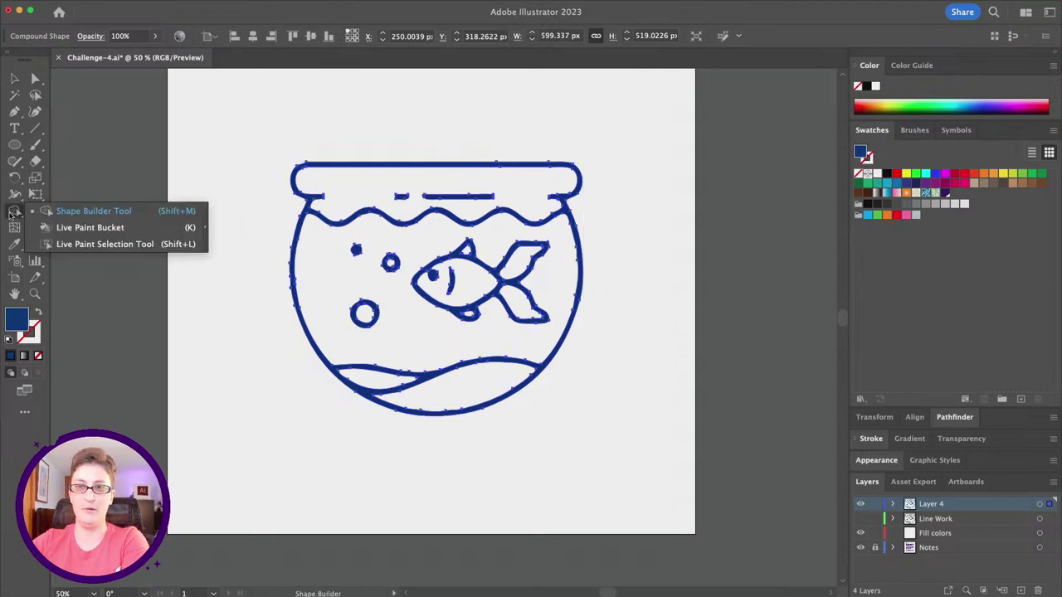
left_click(84, 228)
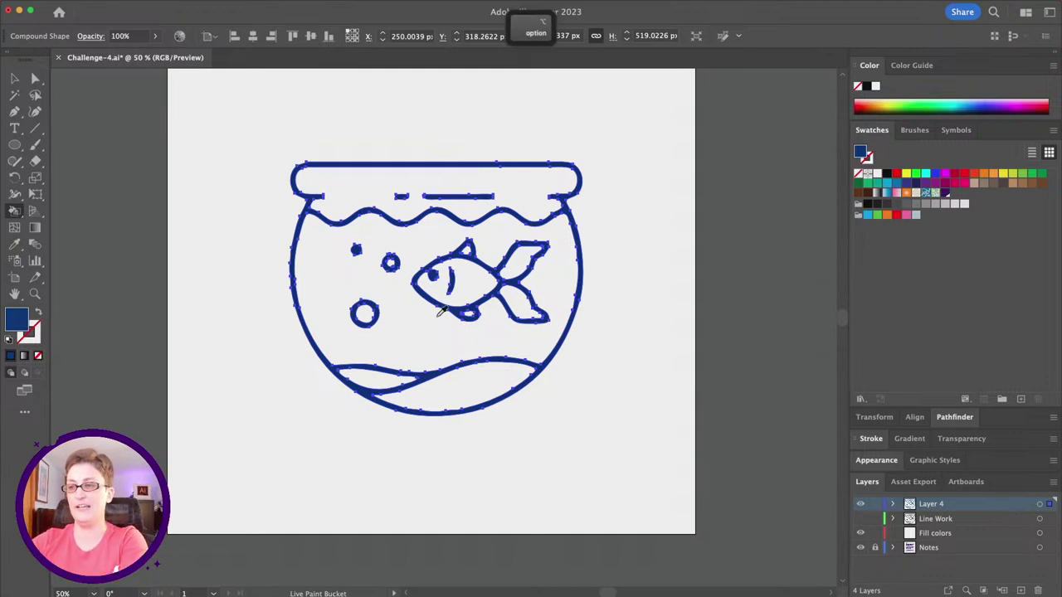
scroll(440, 312, "up", 1)
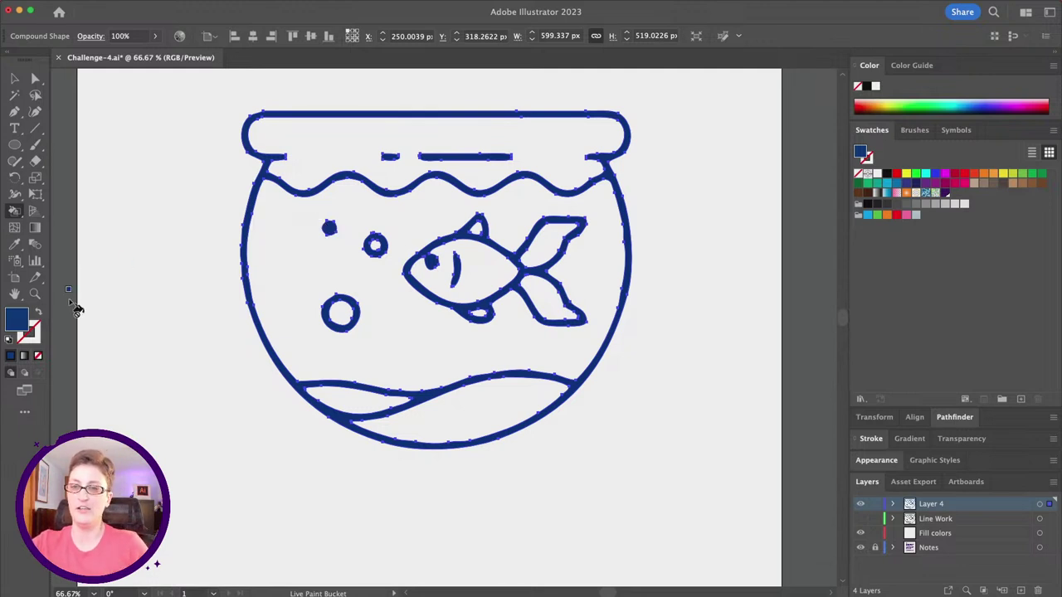
double_click(15, 322)
mouse_move(827, 307)
left_mouse_down()
mouse_move(826, 292)
mouse_move(725, 247)
left_mouse_up()
left_click_drag(817, 289, 817, 298)
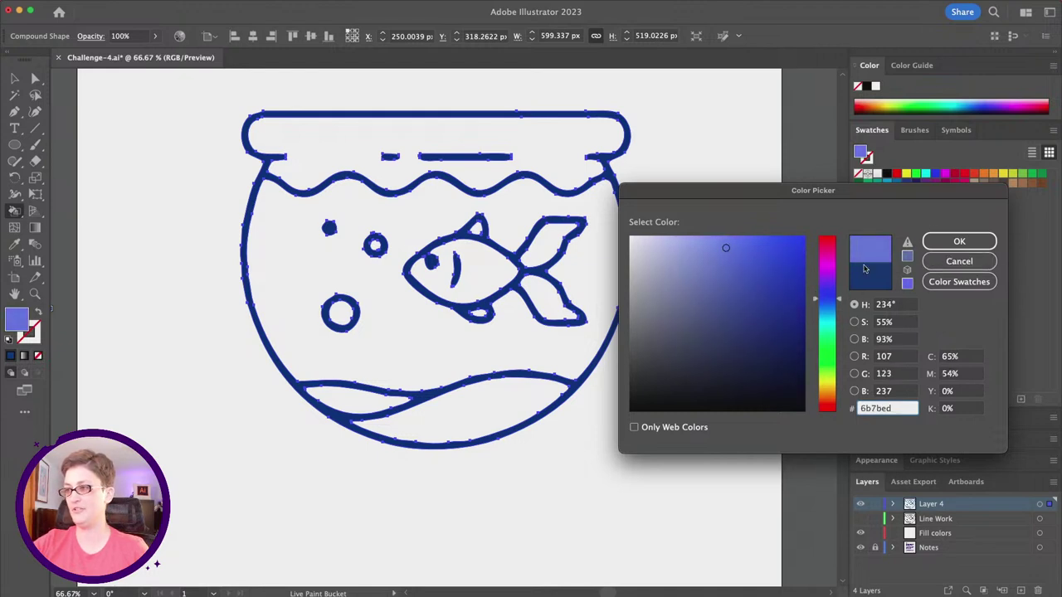
left_click_drag(725, 247, 731, 244)
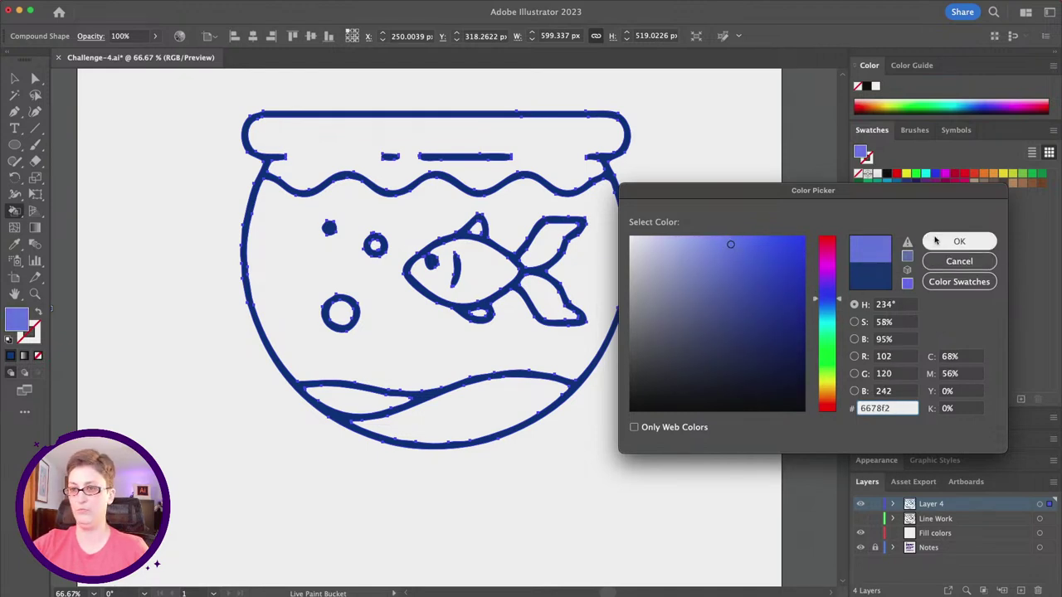
left_click(935, 241)
- Try to fill the water area of the compound shape with Live Paint
left_click(279, 260)
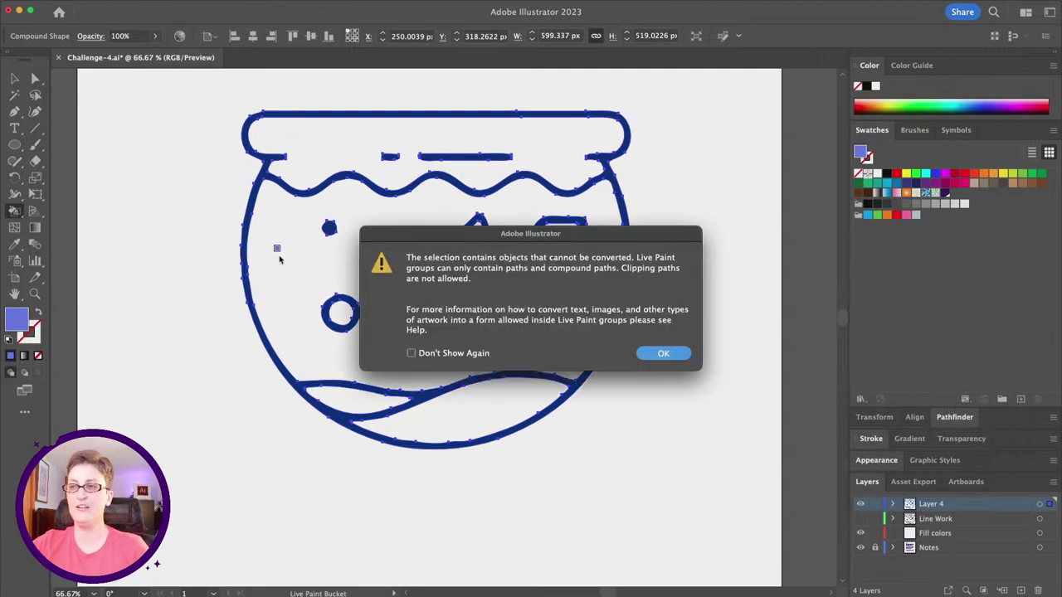
left_click(666, 354)
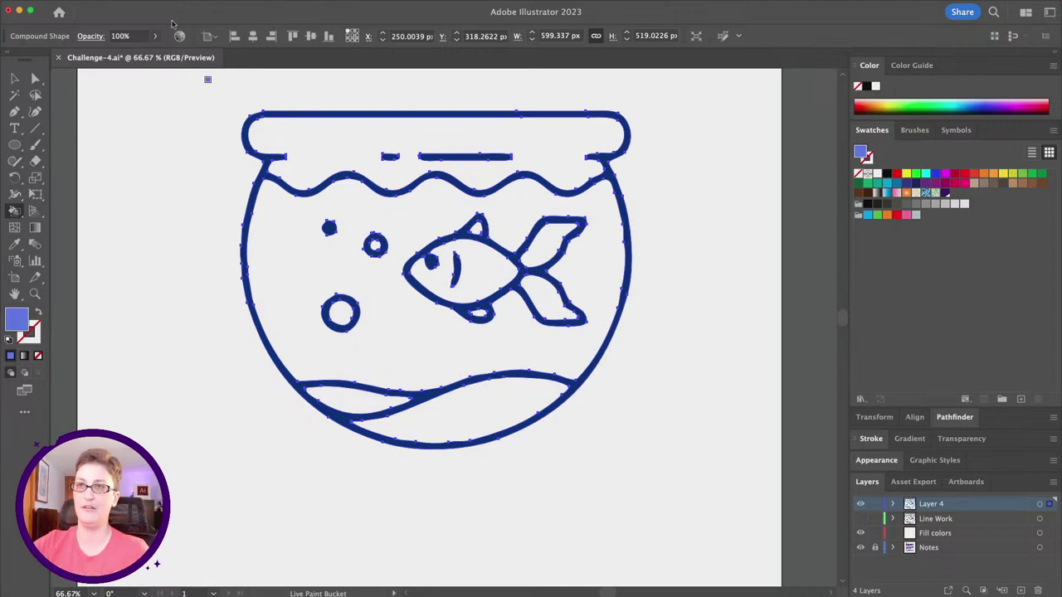
- Expand the compound shape's appearance and fill the water around the fish with medium blue 6678f2 using Live Paint
mouse_move(171, 5)
left_click(135, 5)
left_click(925, 523)
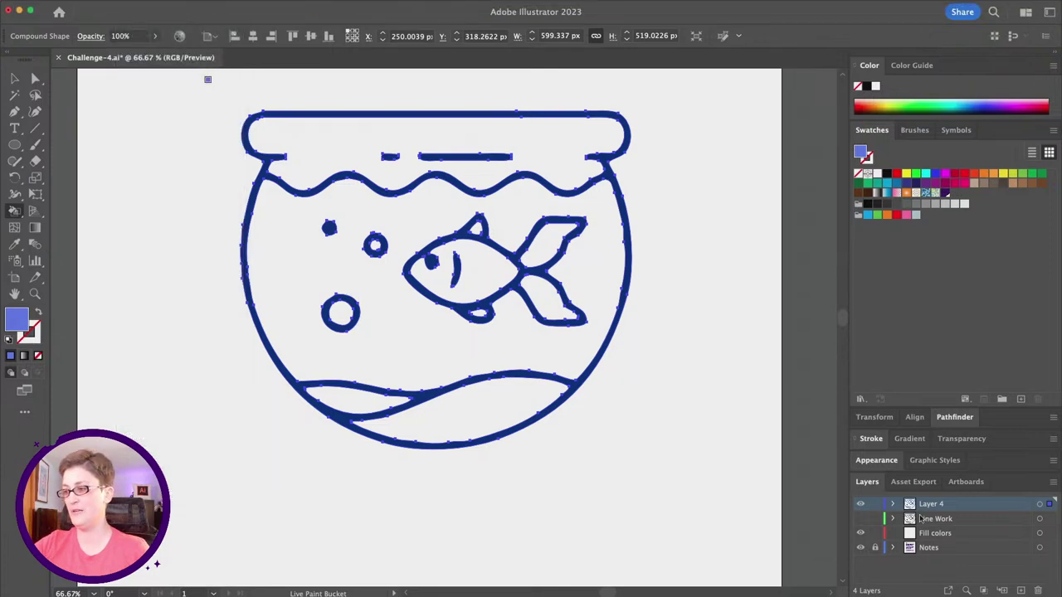
left_click(893, 504)
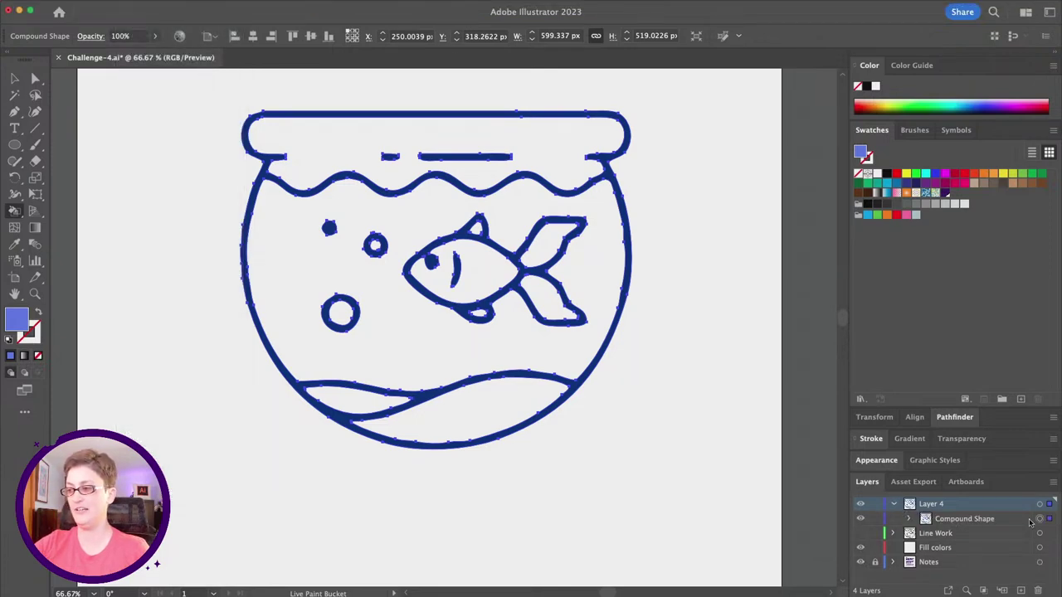
left_click(136, 5)
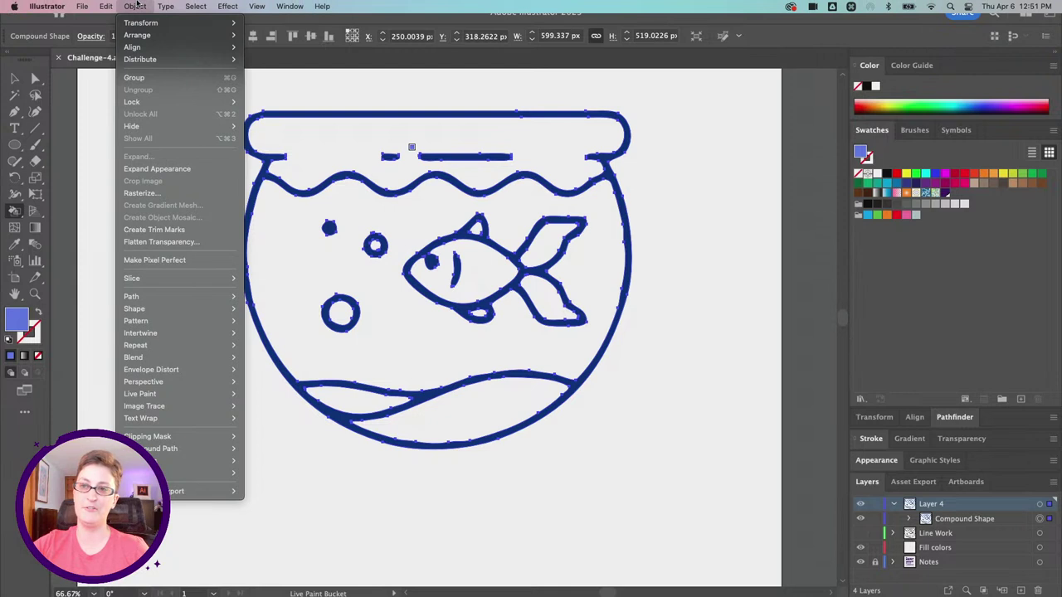
left_click(178, 170)
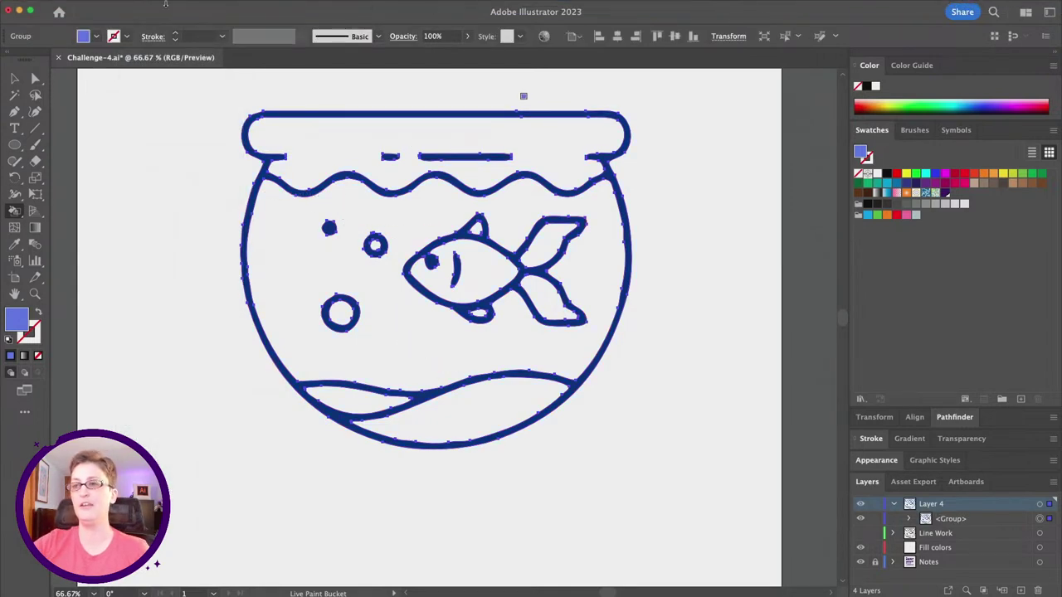
left_click(262, 219)
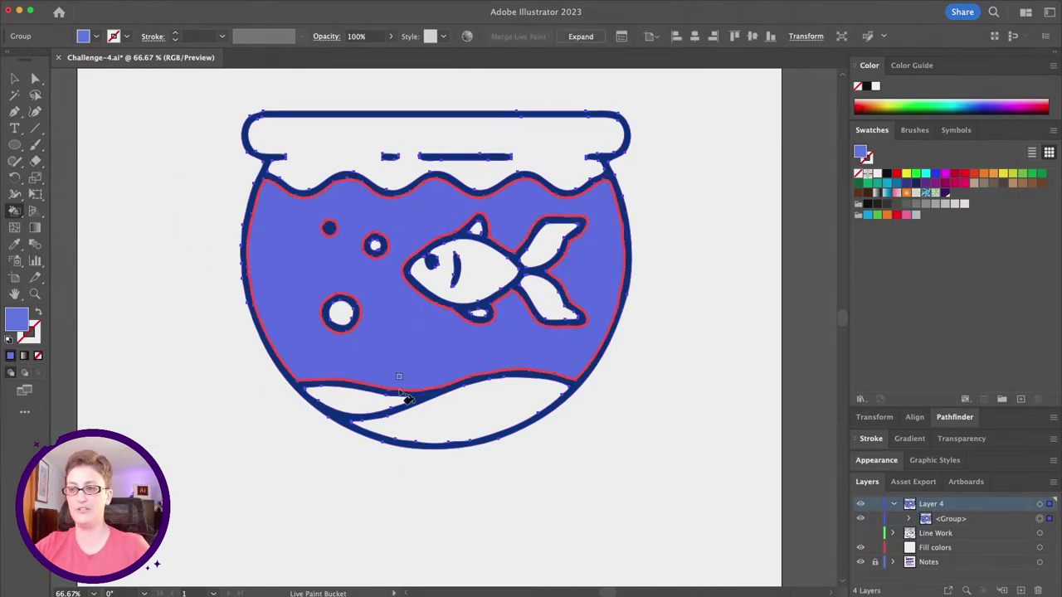
- Set the Live Paint fill color to light blue 91a2f9 and fill the insides of the two ring-shaped bubbles
double_click(20, 316)
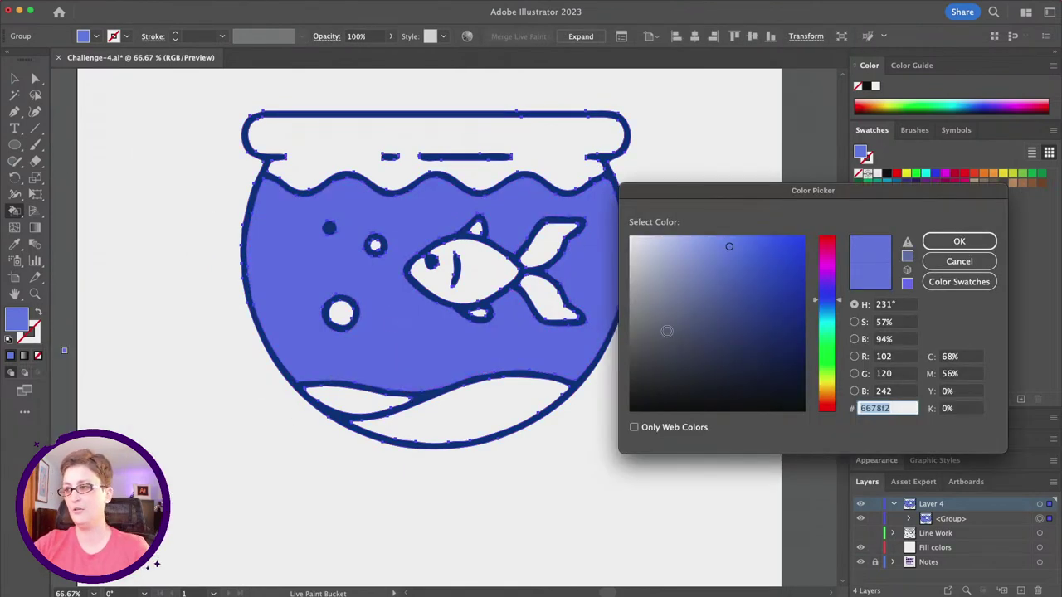
left_click_drag(722, 262, 704, 239)
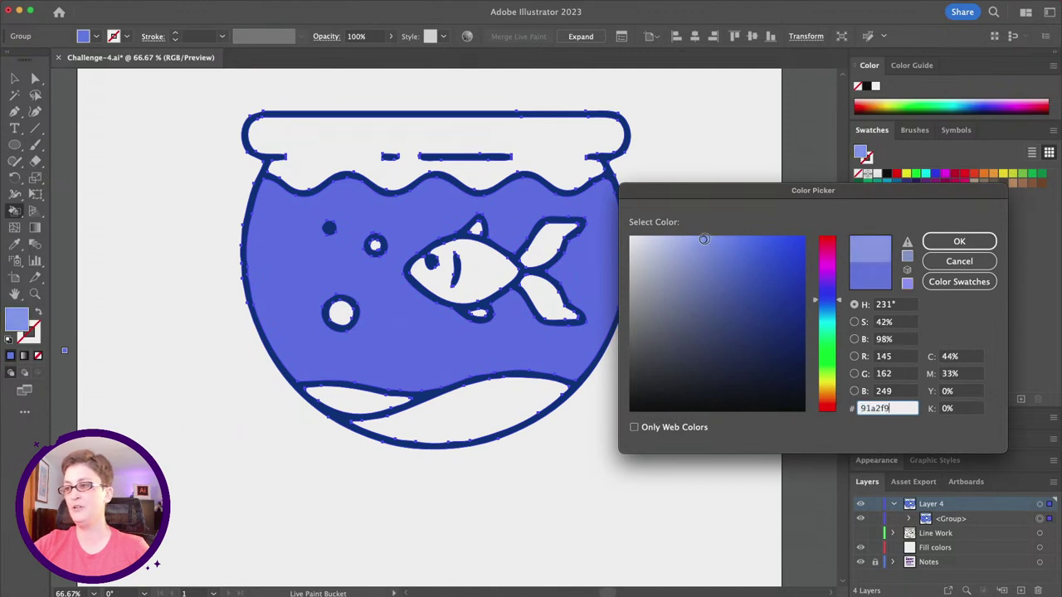
left_click(959, 241)
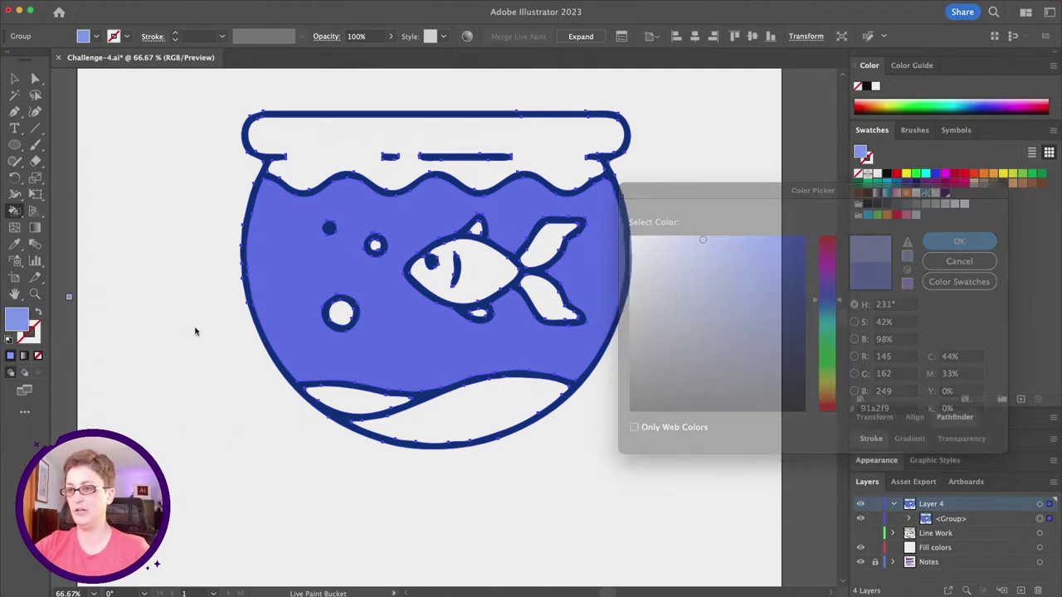
left_click(336, 308)
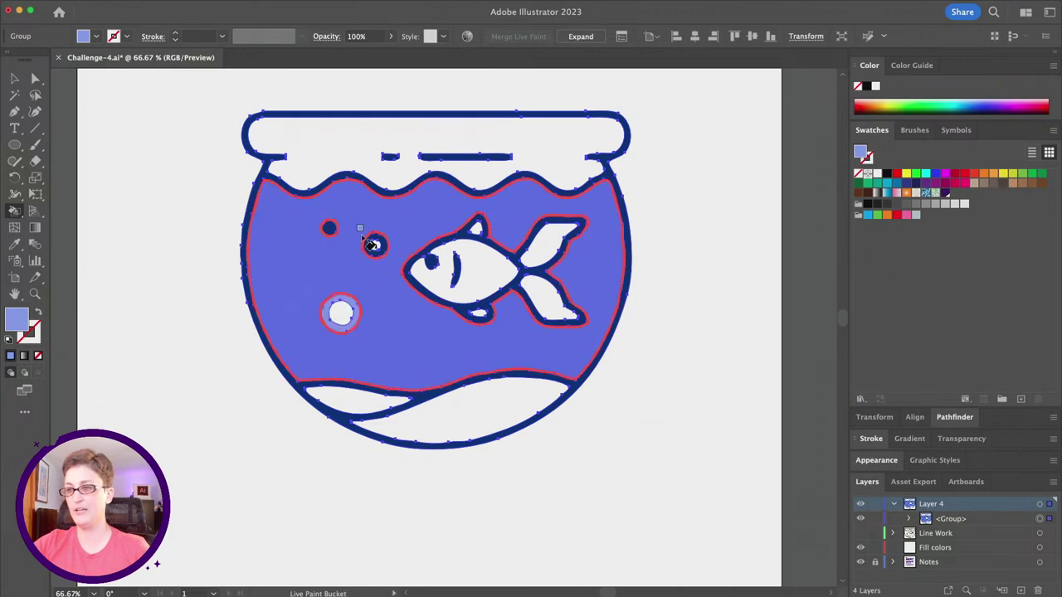
key("super+z")
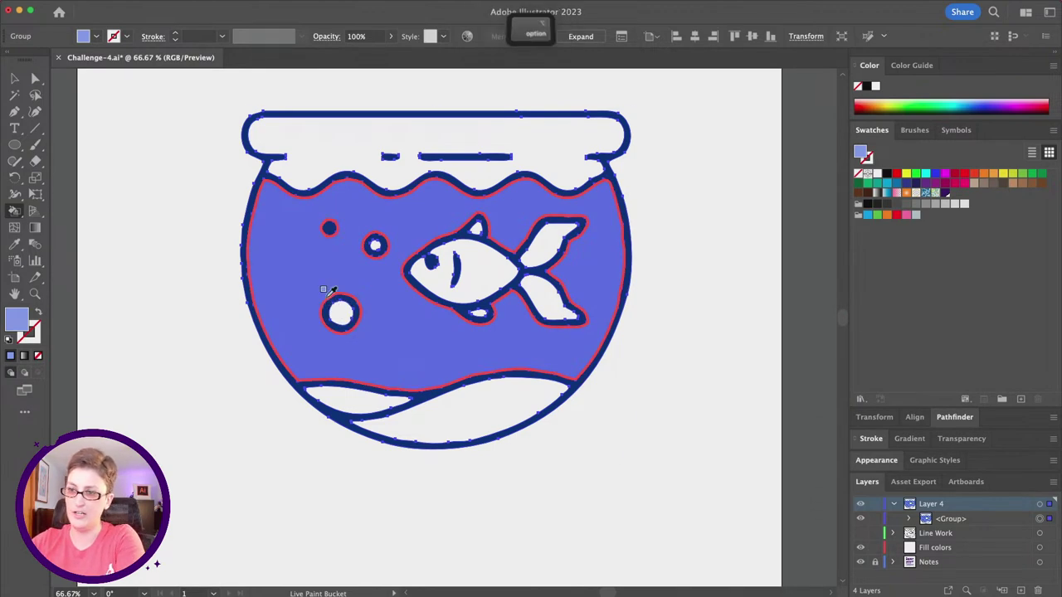
scroll(320, 298, "up", 3)
left_click(336, 328)
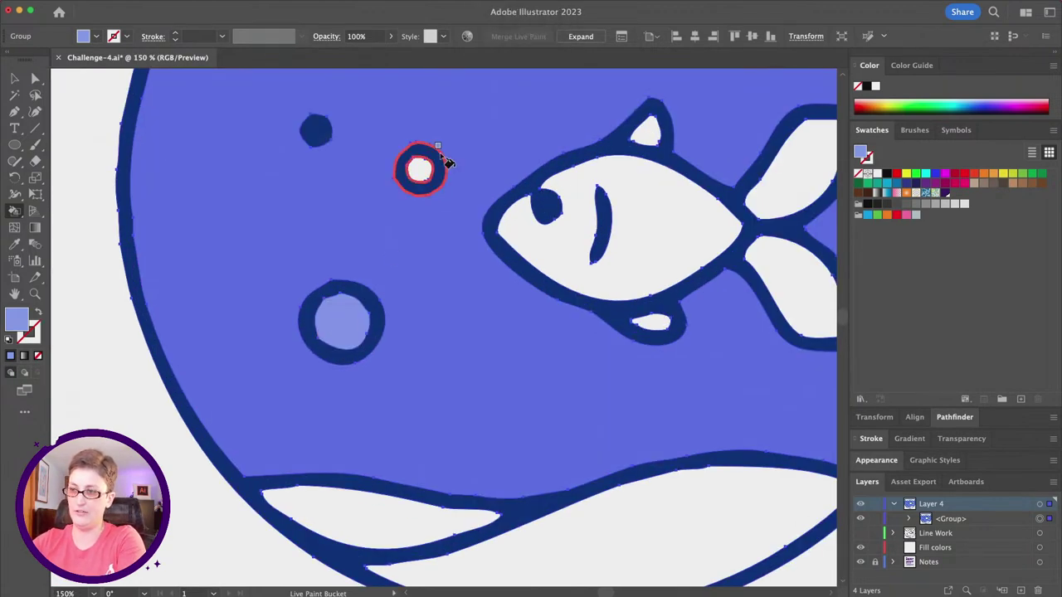
- Set the Live Paint fill to golden yellow and fill the fish's body, fins and tail plus both sand areas
scroll(571, 315, "down", 2)
scroll(573, 316, "right", 5)
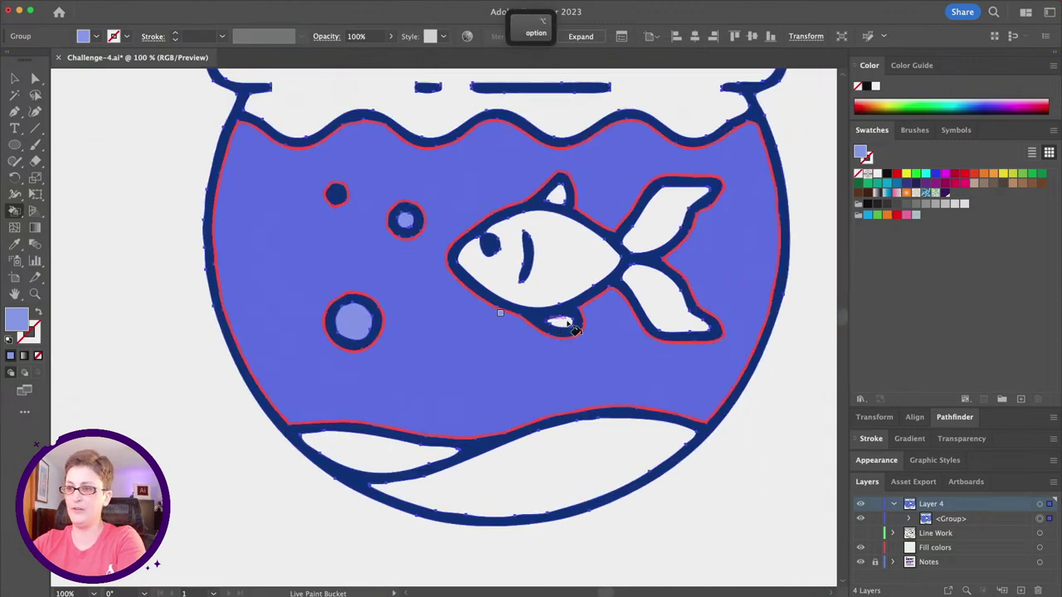
double_click(16, 319)
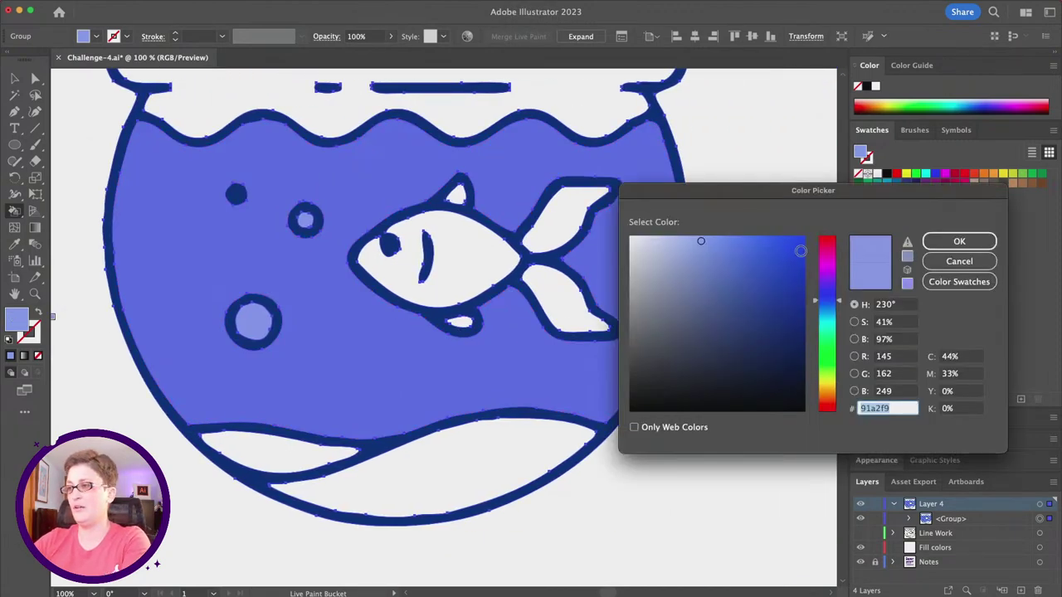
left_click(832, 397)
left_click_drag(705, 240, 761, 234)
left_click(833, 392)
left_click(958, 242)
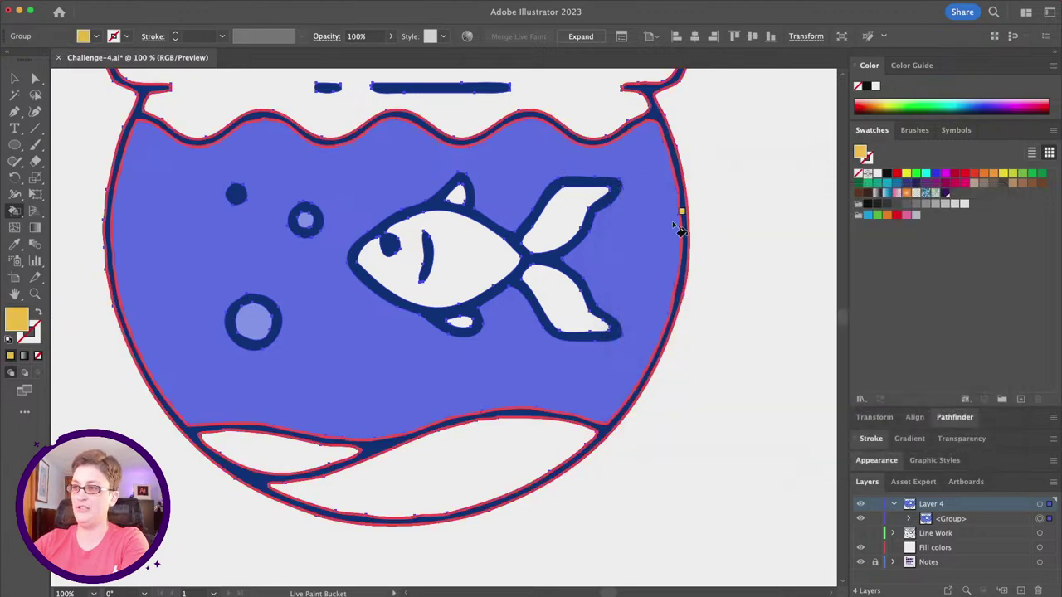
left_click(548, 214)
left_click(459, 195)
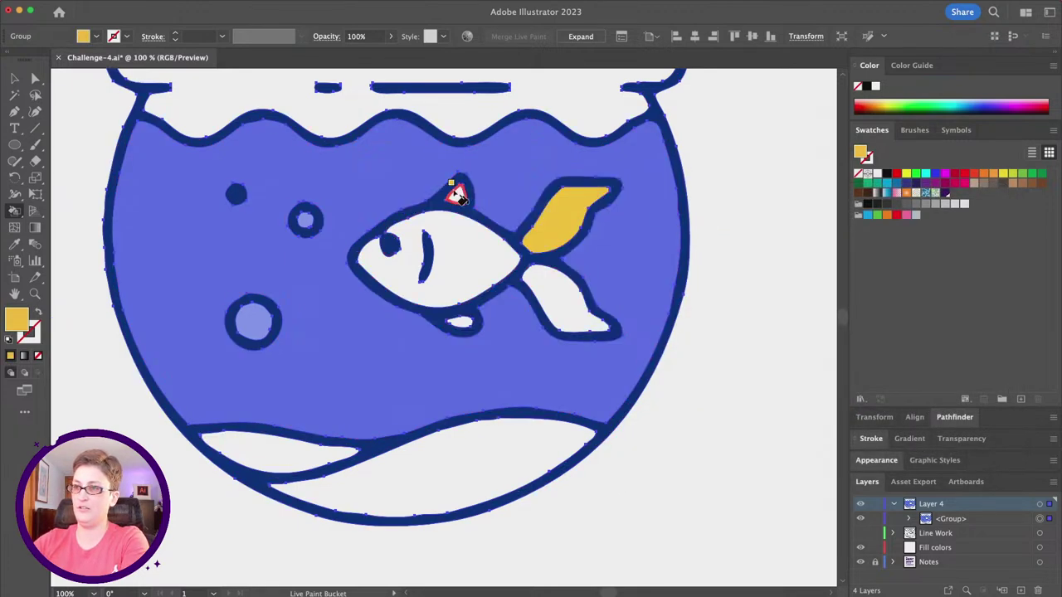
left_click(470, 246)
left_click(565, 303)
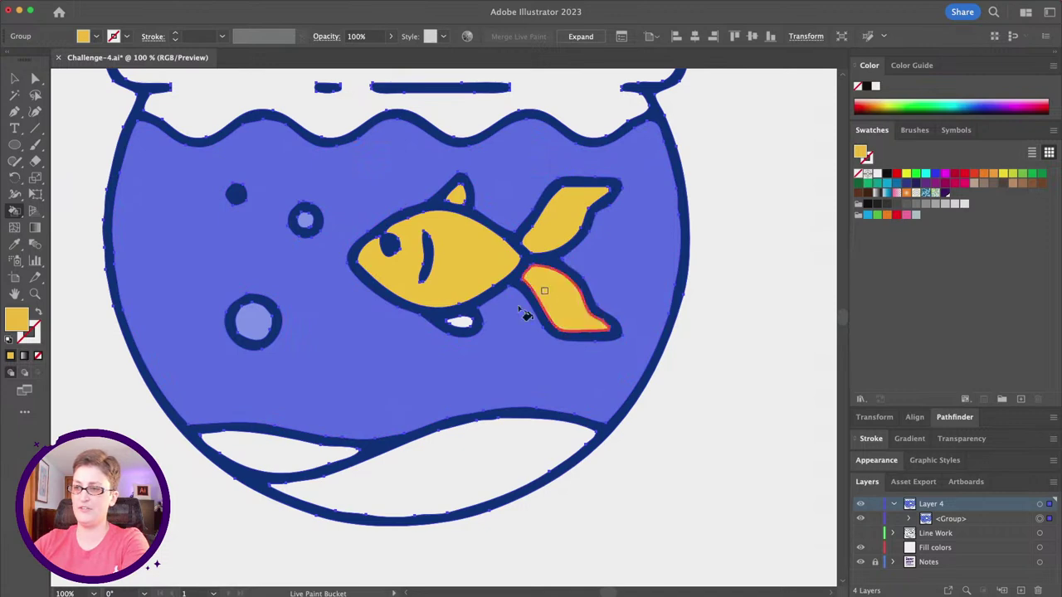
left_click(465, 327)
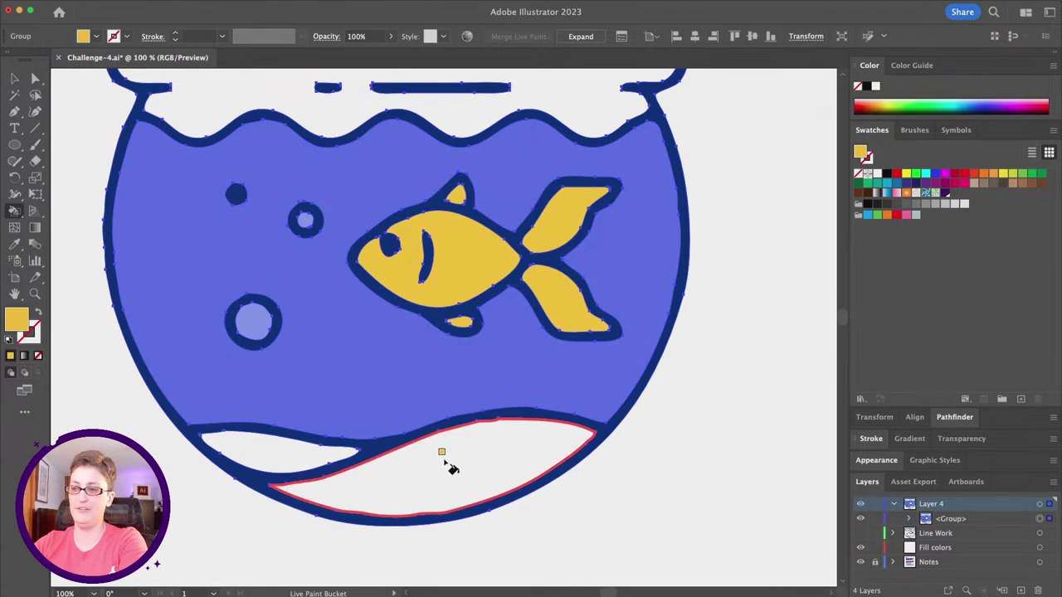
left_click(446, 463)
left_click(254, 450)
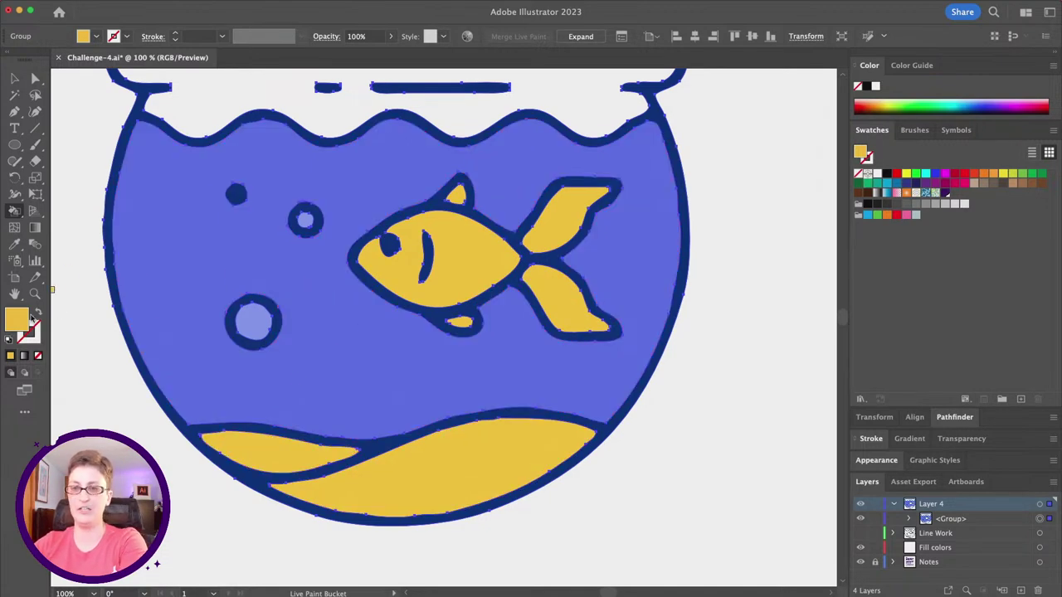
- Set the Live Paint fill to orange-red ff642e and fill the smaller sand area, the lower tail fin and the belly fin
double_click(23, 315)
left_click_drag(836, 393, 836, 407)
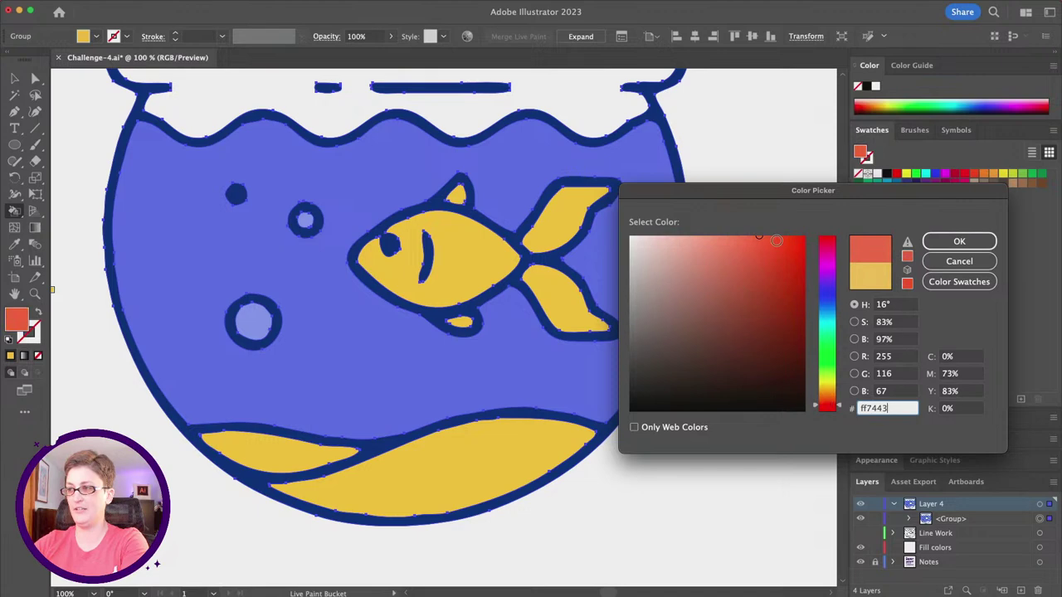
left_click(959, 241)
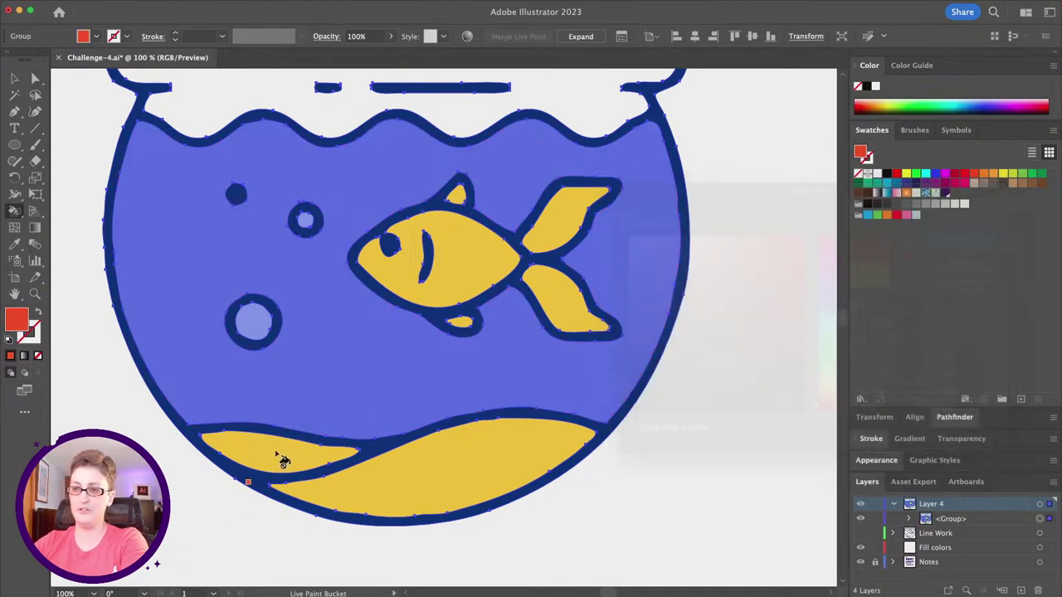
left_click(273, 453)
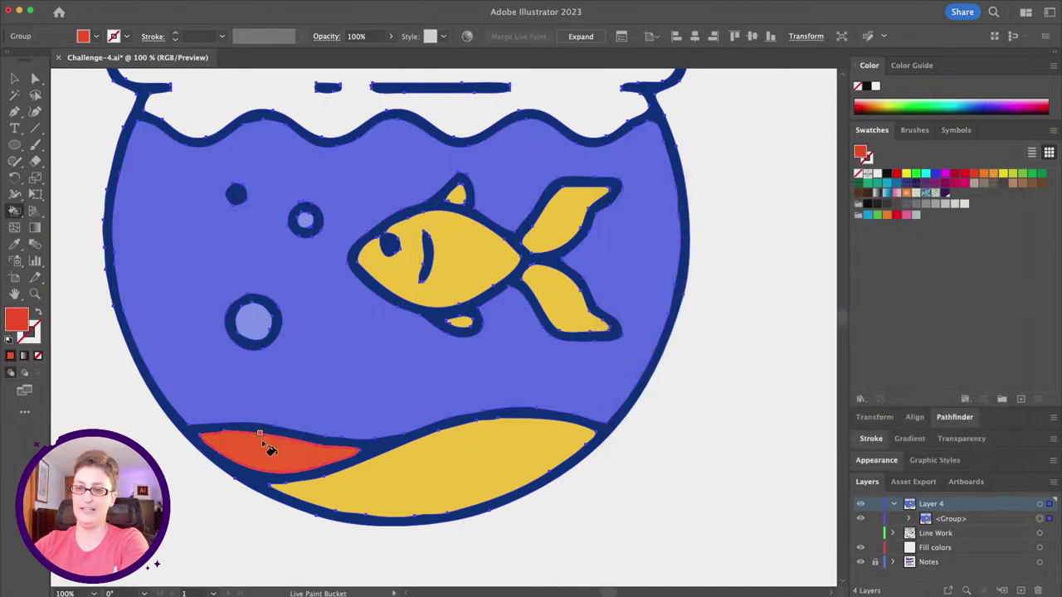
left_click(573, 299)
left_click(466, 327)
- Set the Live Paint fill color to orange and recolor the fish's body with it
scroll(488, 340, "down", 3)
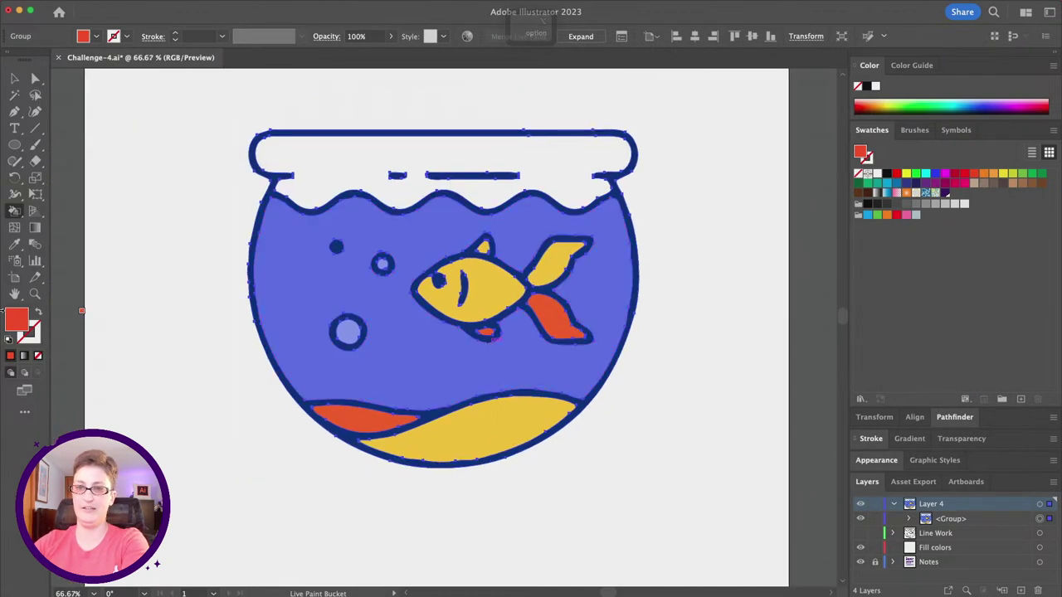
double_click(14, 320)
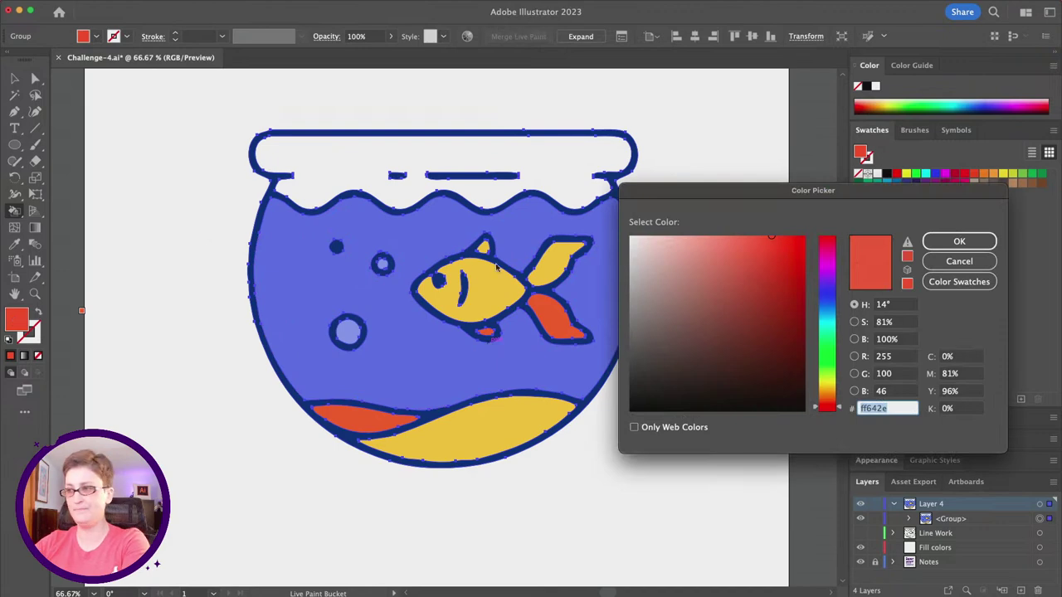
left_click_drag(832, 402, 831, 399)
left_click(935, 240)
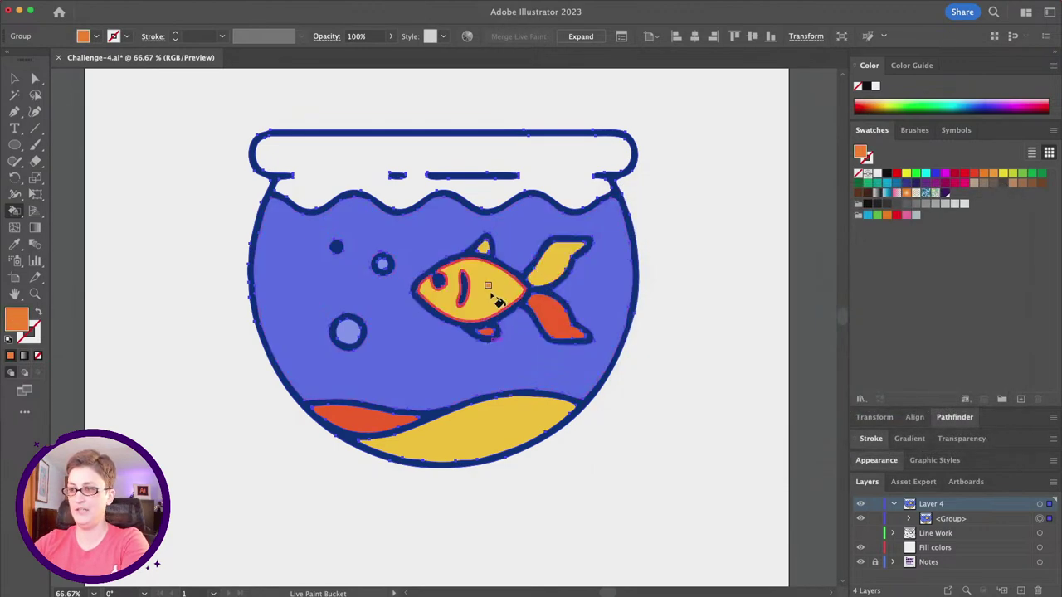
left_click(432, 294)
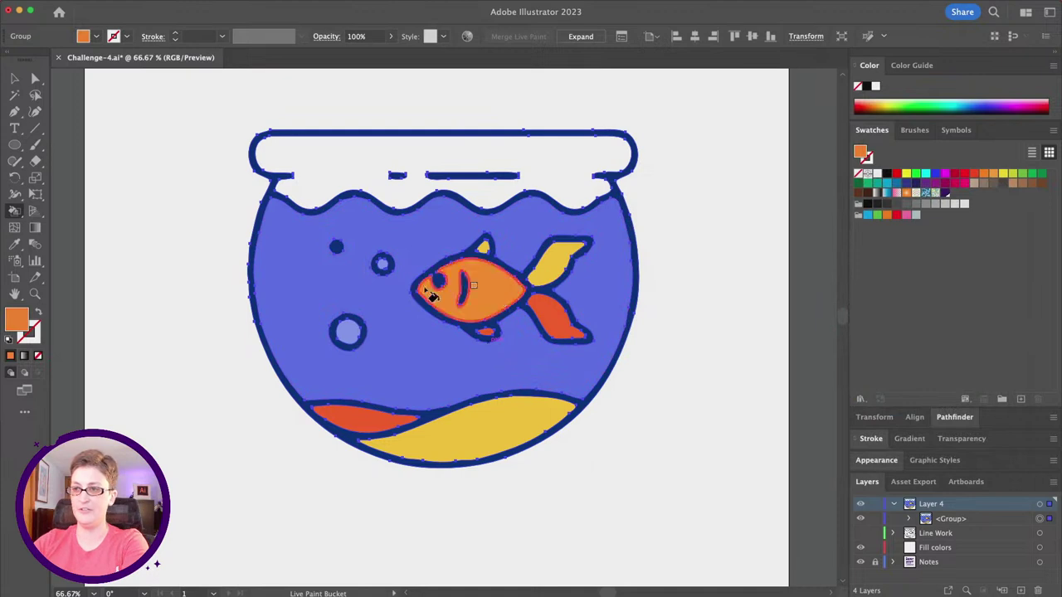
- Try to fill the largest bubble with light blue 9fbfff using Live Paint
double_click(23, 320)
left_click_drag(825, 383, 822, 305)
left_click_drag(758, 274, 697, 222)
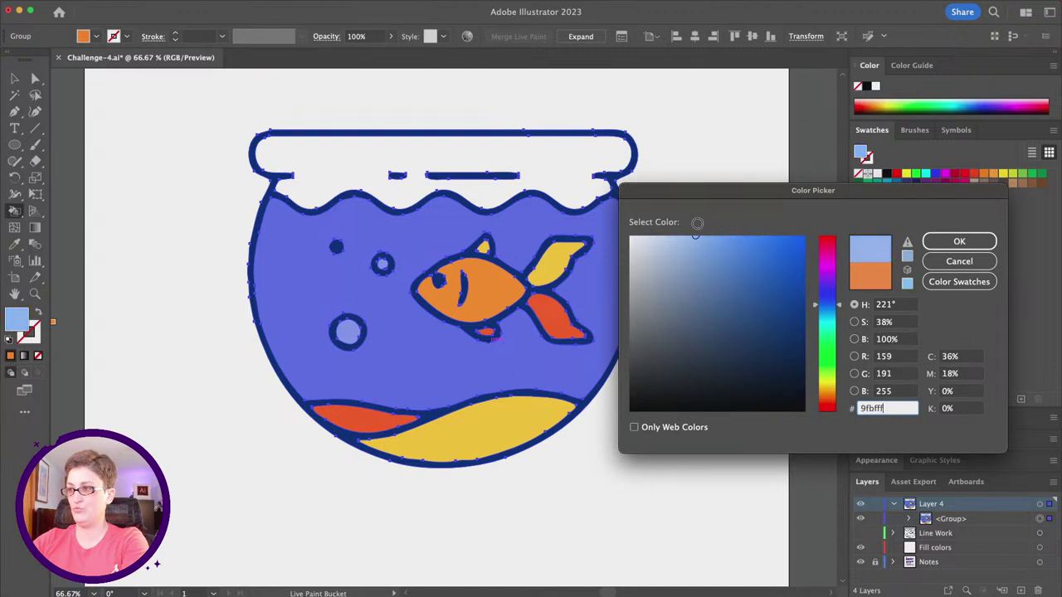
left_click(960, 240)
left_click(347, 332)
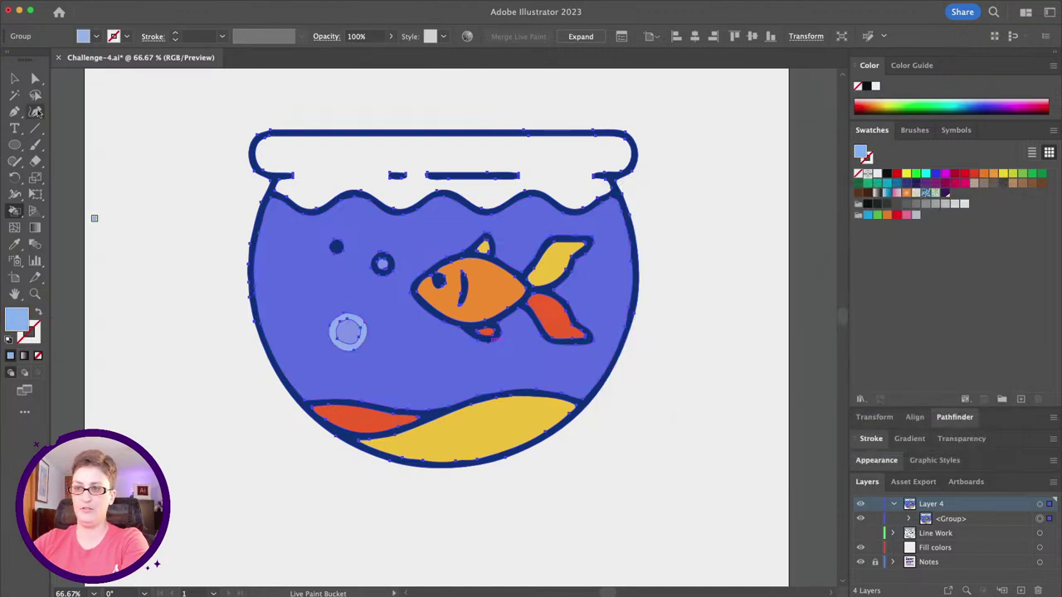
- Deselect the artwork, draw a rectangle covering the whole artboard as a background, and send it to the back behind the fishbowl
key("super+shift+a")
left_click(36, 78)
key("alt")
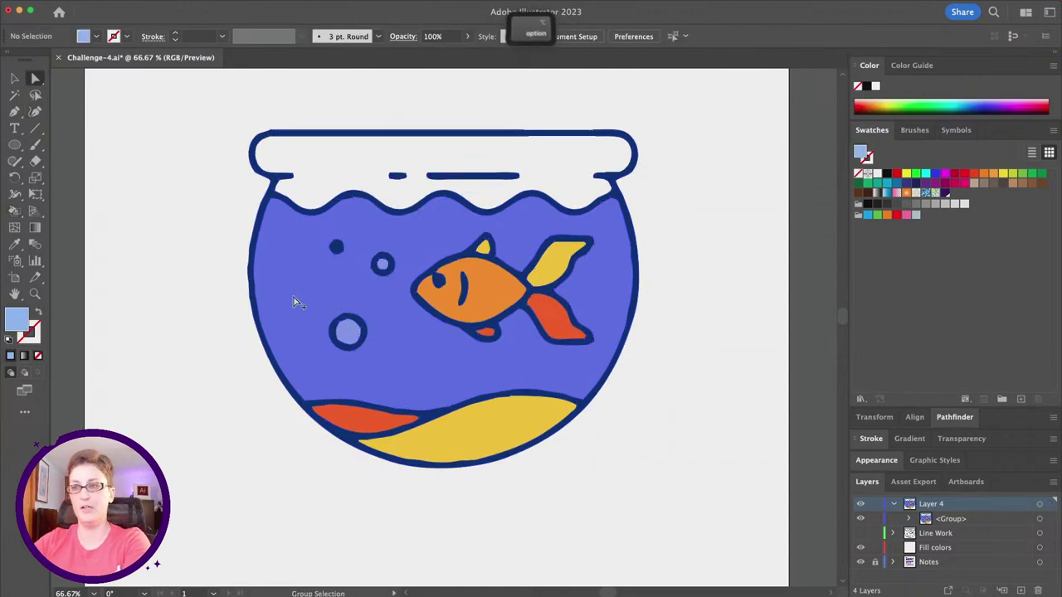
key("super+minus")
key("super+minus")
left_click_drag(12, 147, 38, 145)
mouse_move(227, 108)
left_mouse_down()
mouse_move(395, 315)
mouse_move(581, 458)
left_mouse_up()
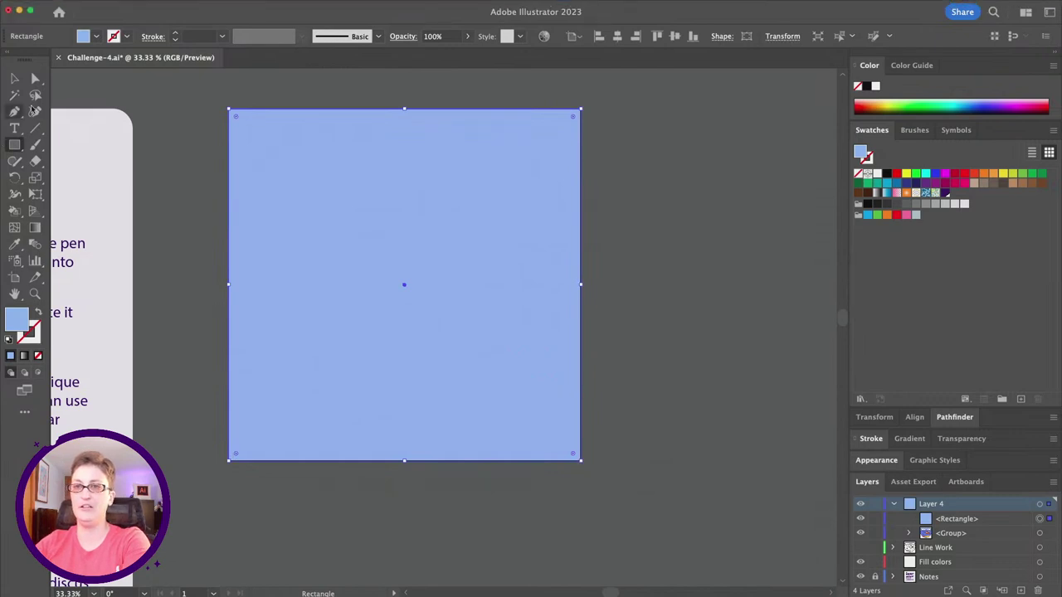
left_click(134, 6)
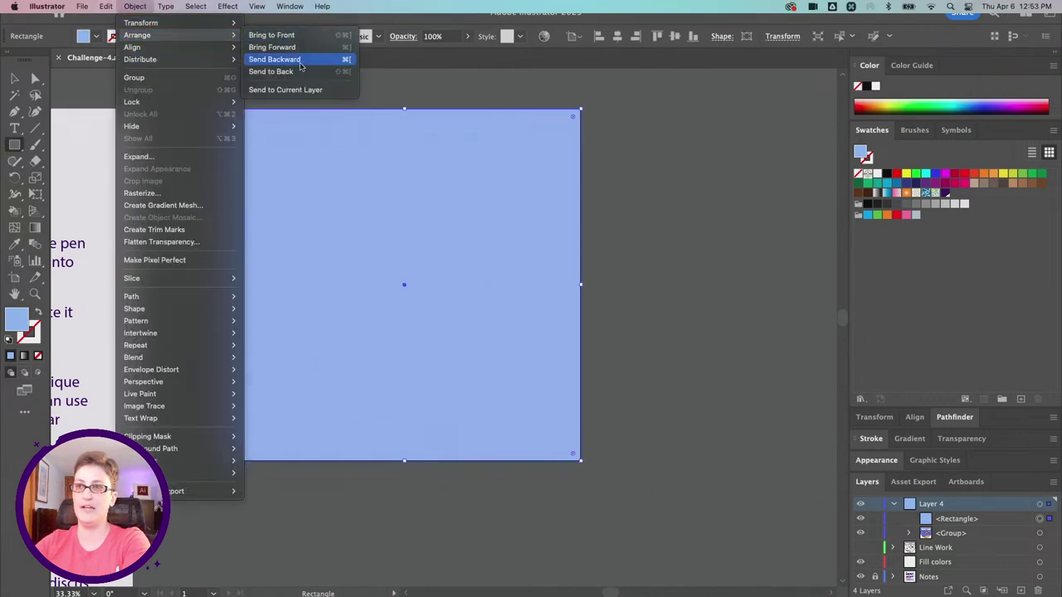
left_click(302, 71)
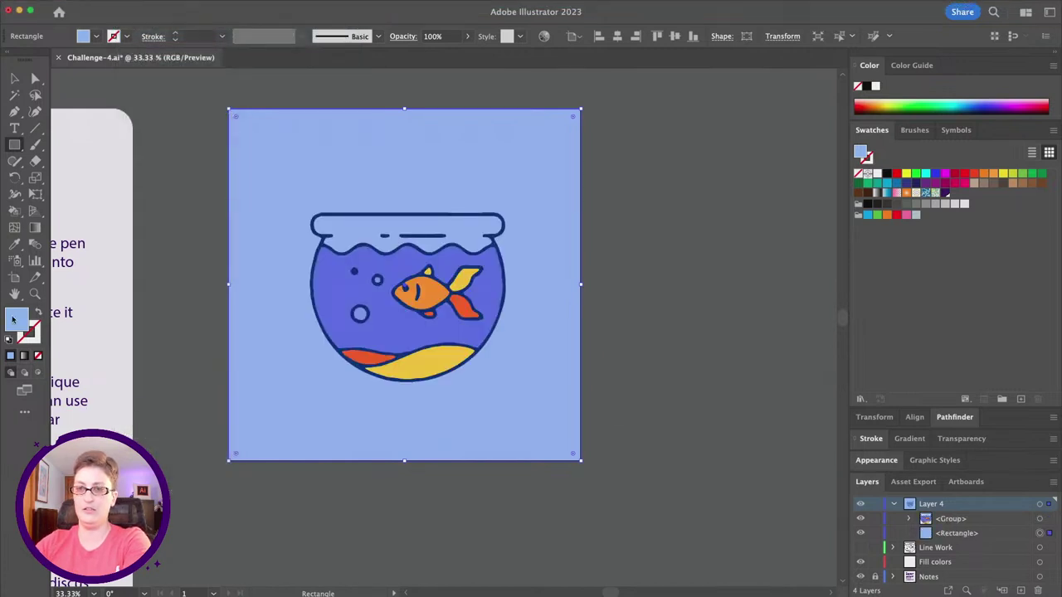
- Change the background rectangle's fill color to light sky blue a1dbff and deselect it
double_click(15, 319)
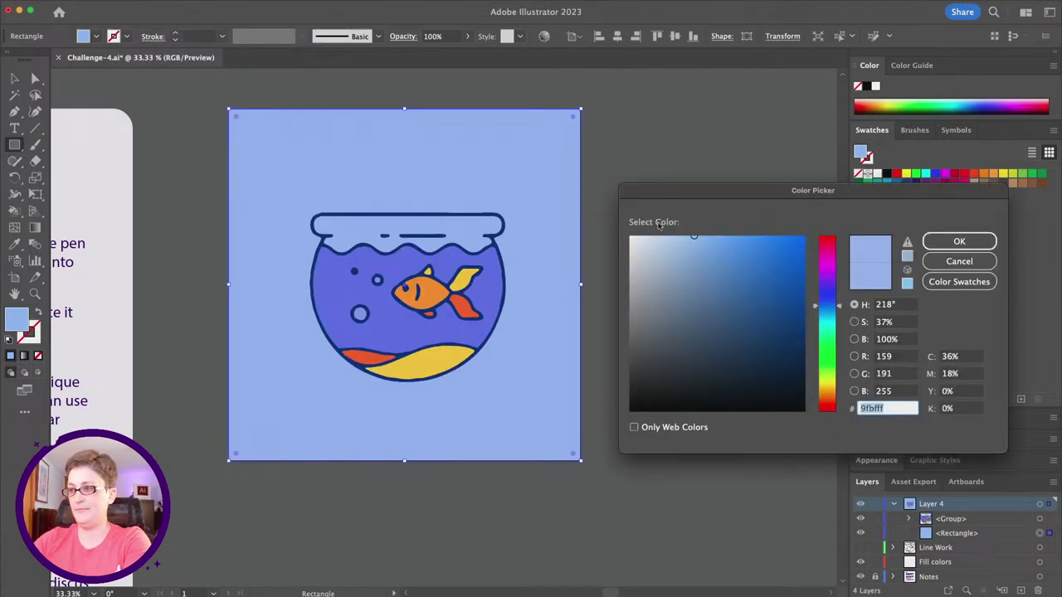
left_click_drag(843, 309, 837, 311)
left_click(960, 241)
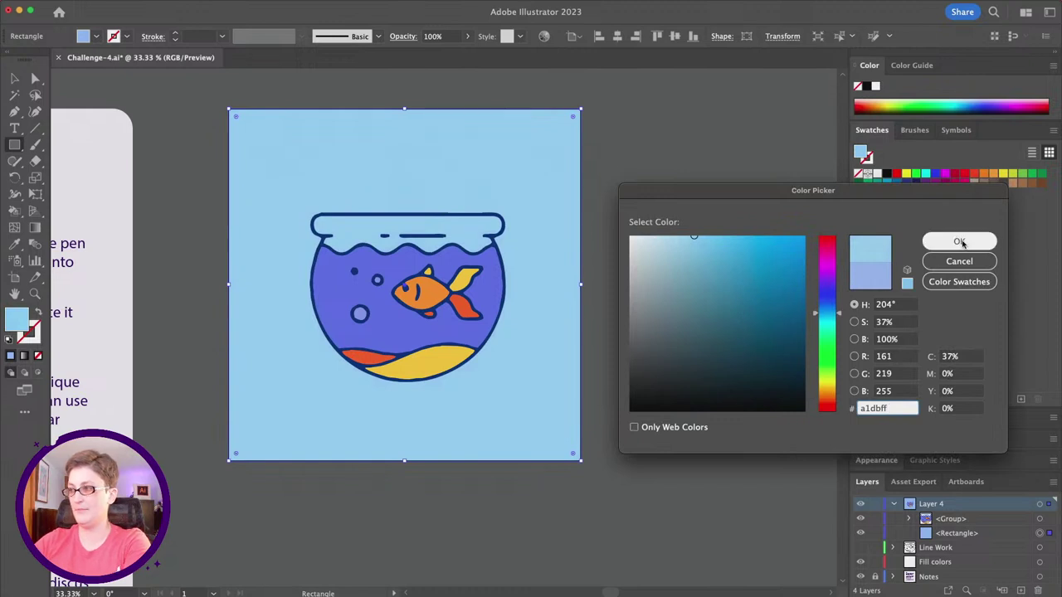
key("v")
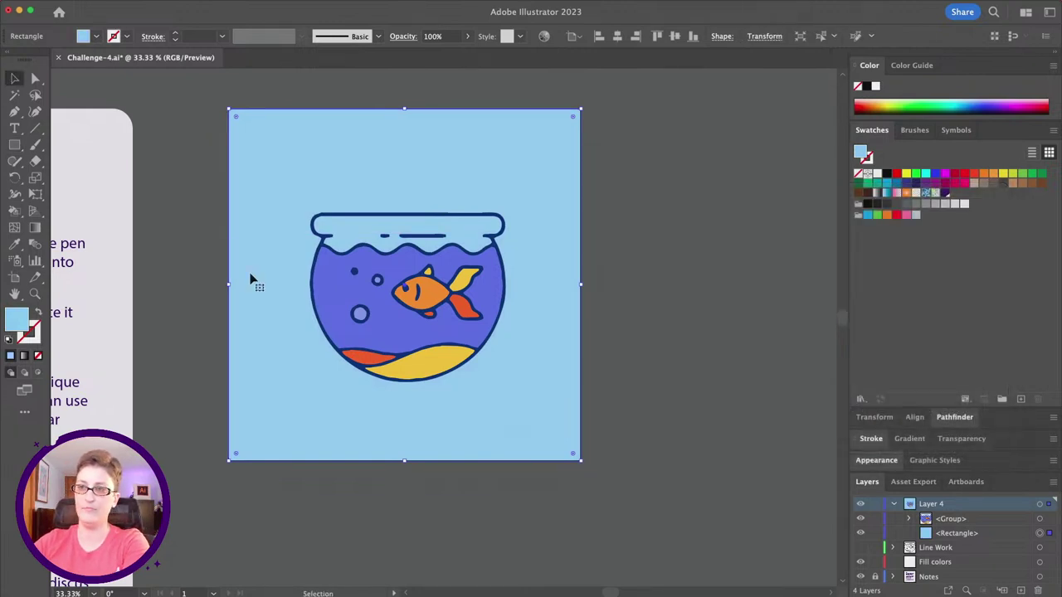
left_click(188, 265)
- Set a white ffffff stroke with no fill and draw a highlight line with the Pen tool just inside the bowl rim's upper edge
scroll(486, 270, "up", 2, "alt")
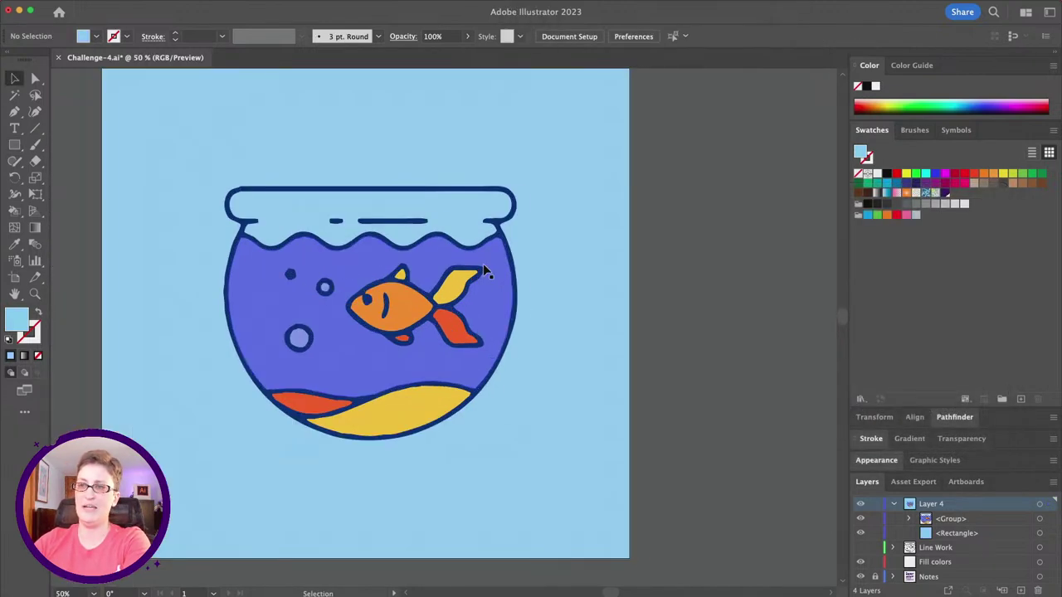
left_click(37, 315)
double_click(35, 340)
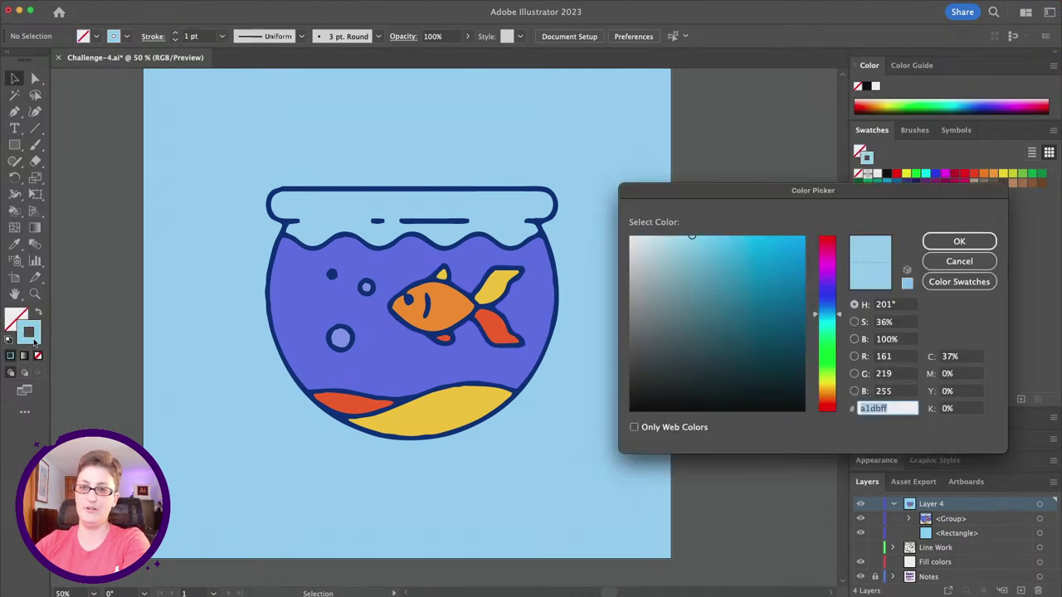
type("ffffff")
key("Return")
left_click(15, 111)
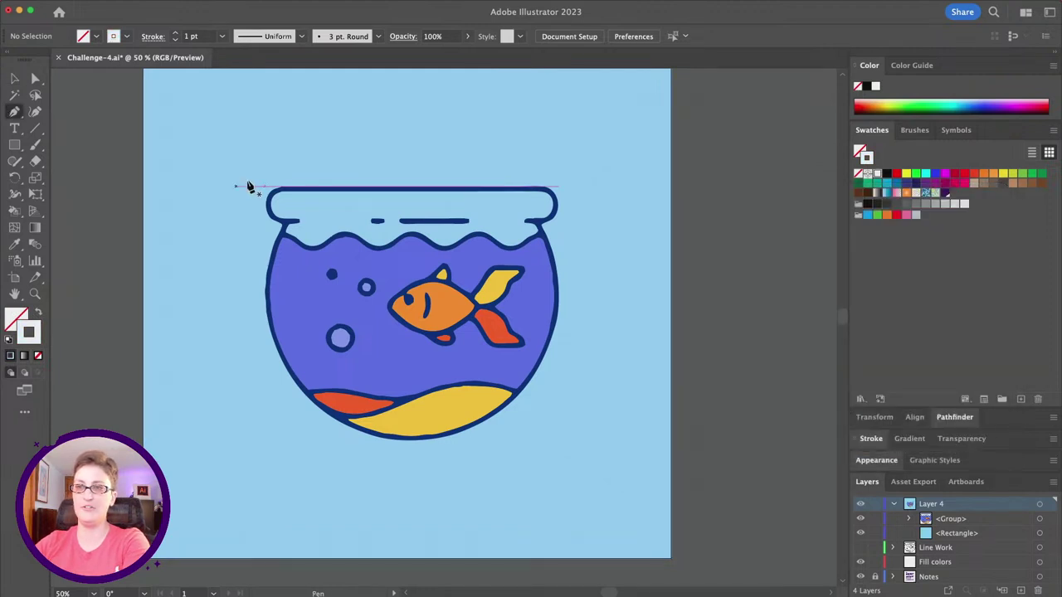
left_click_drag(282, 199, 416, 197)
left_click(14, 78)
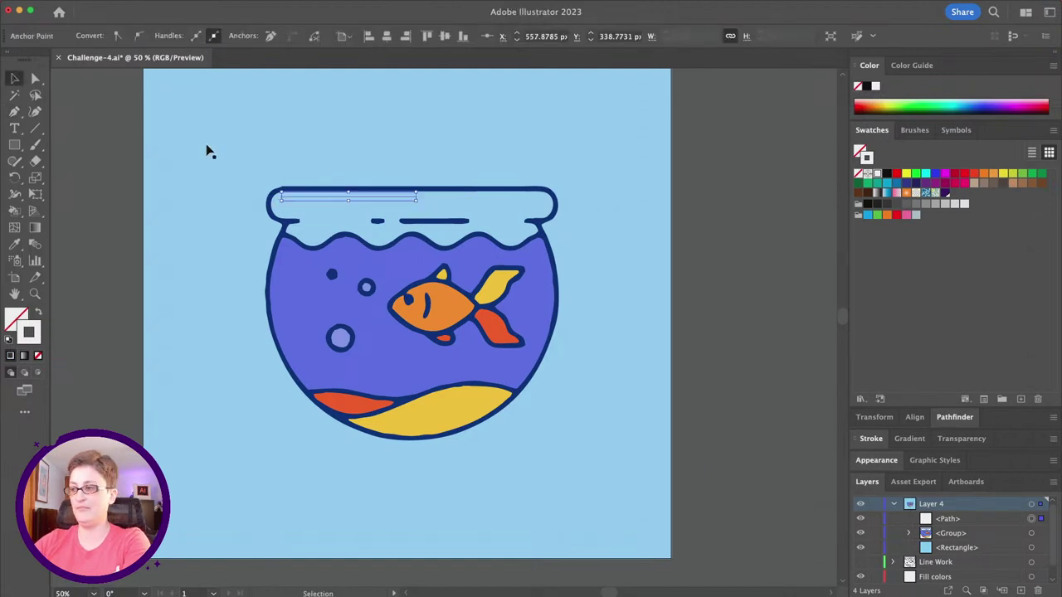
- Set the white highlight line's stroke weight to 19 pt
left_click(870, 436)
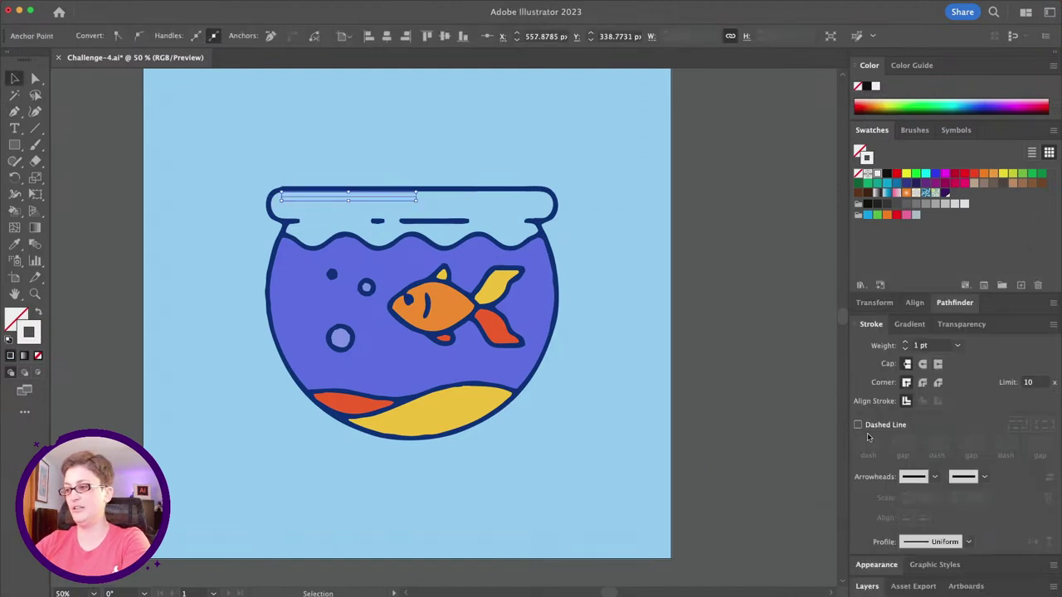
left_click(925, 345)
key("shift+Up")
key("Up")
key("Up")
key("Up")
key("Up")
key("Up")
key("Up")
key("Up")
key("Up")
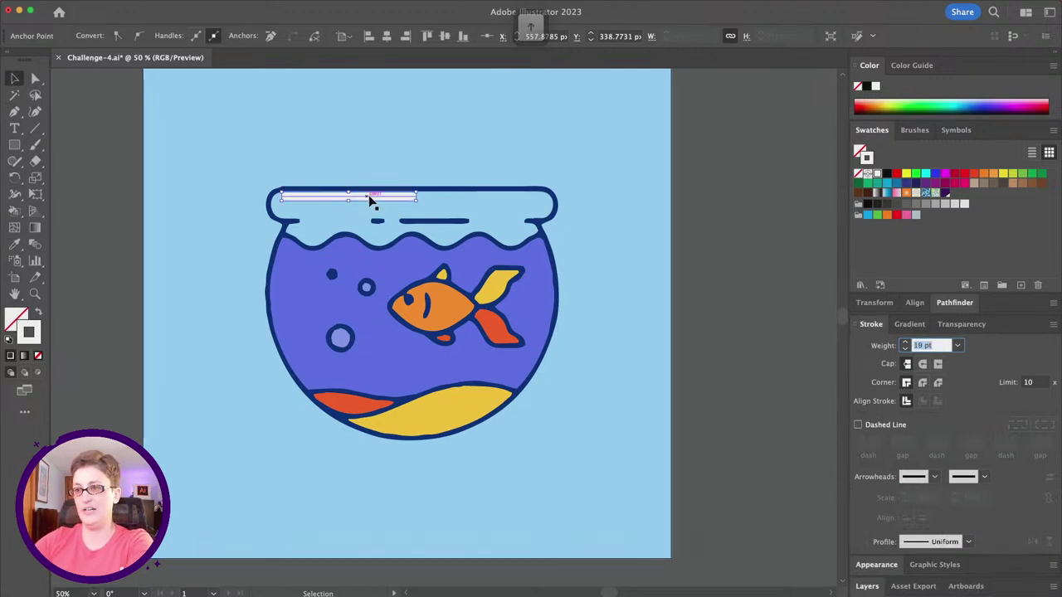
- Move the white highlight line slightly down inside the bowl rim, give it round caps, and deselect it
left_click(370, 201)
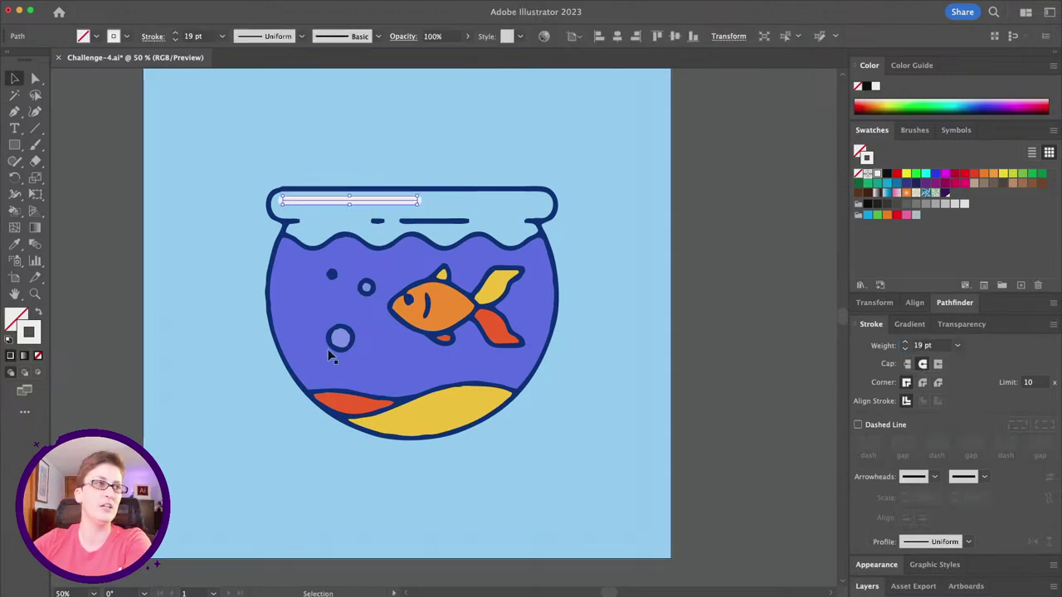
left_click(83, 126)
- Export the logo artboard with Export for Screens as a 1x PNG to the starter files folder on the desktop
left_click(83, 6)
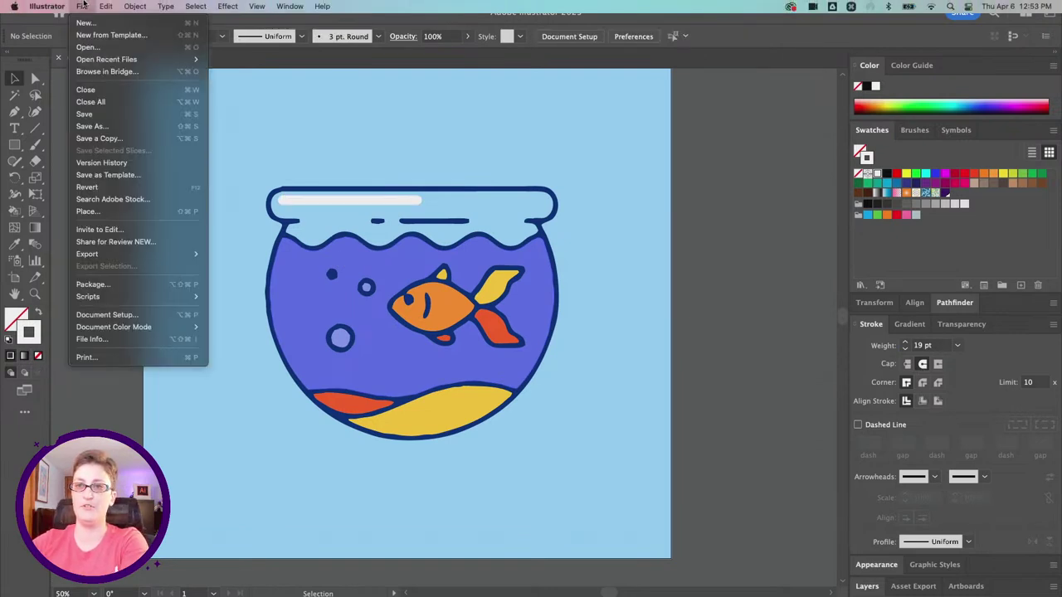
mouse_move(150, 256)
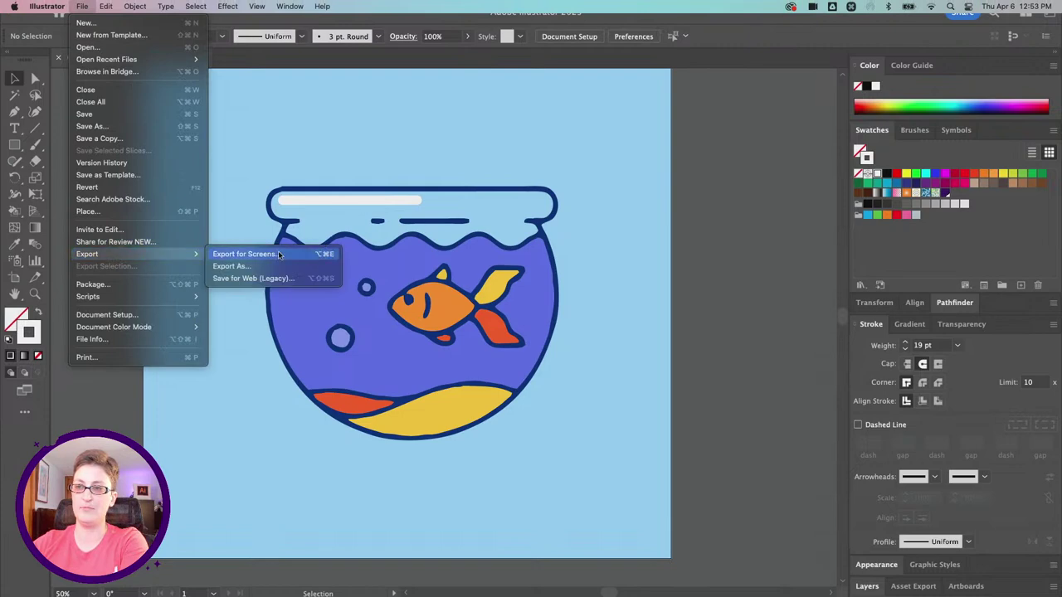
left_click(276, 252)
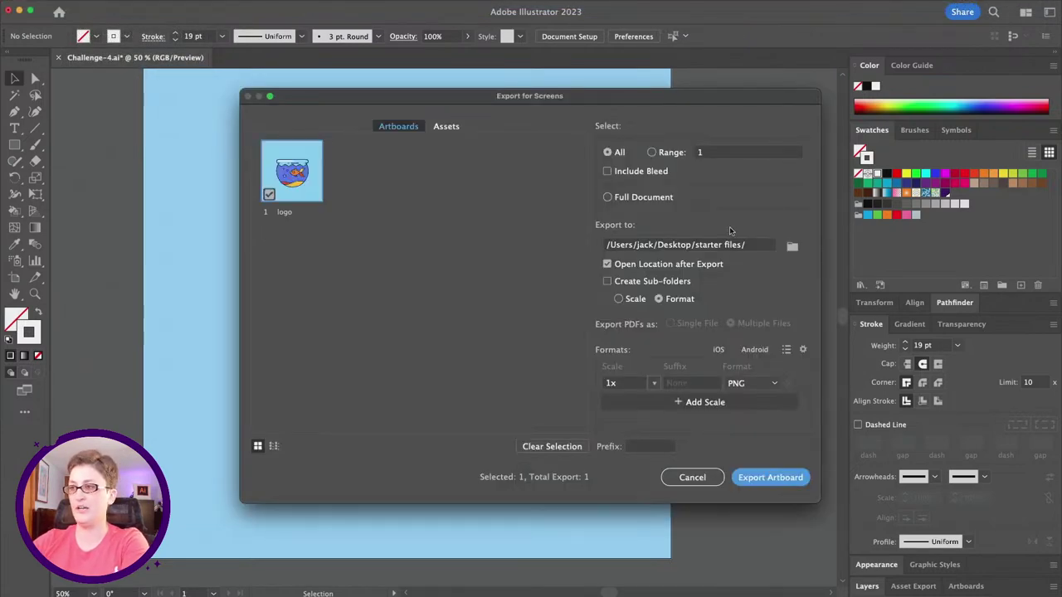
left_click(767, 478)
- Switch to Discord and attach the exported logo.png to a new message in the Adobe Illustrator server's dcc-feedback channel
left_click_drag(319, 139, 1061, 186)
key("super+Tab")
left_click_drag(399, 163, 338, 87)
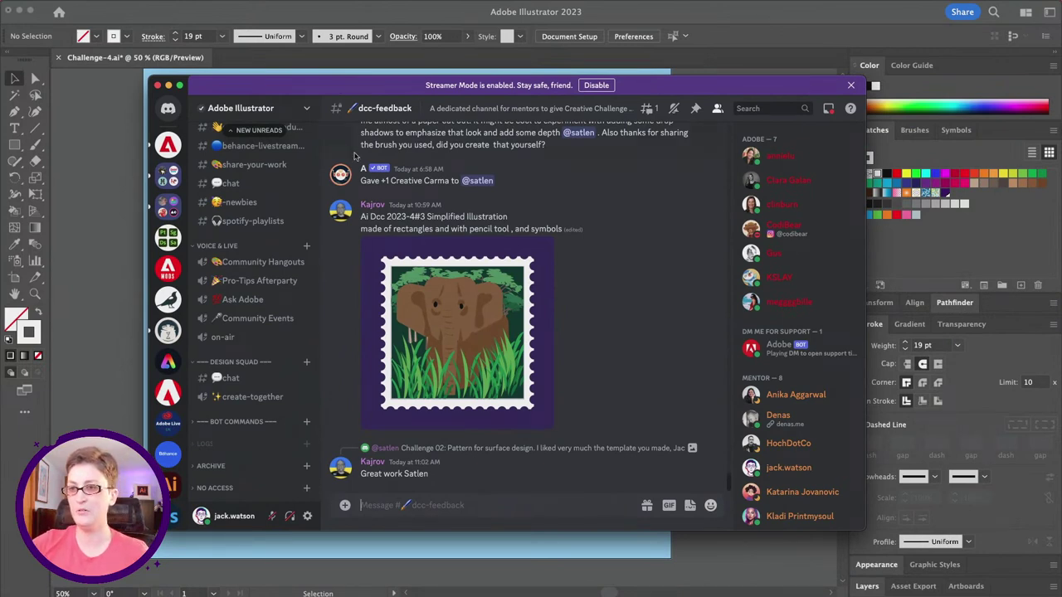
scroll(270, 256, "up", 5)
scroll(271, 266, "up", 2)
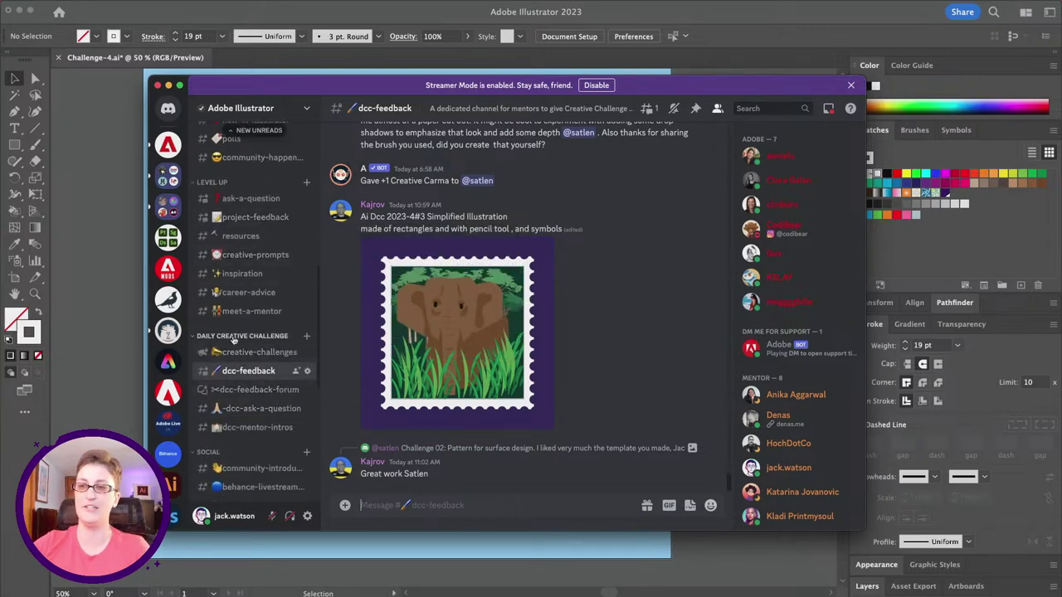
mouse_move(229, 378)
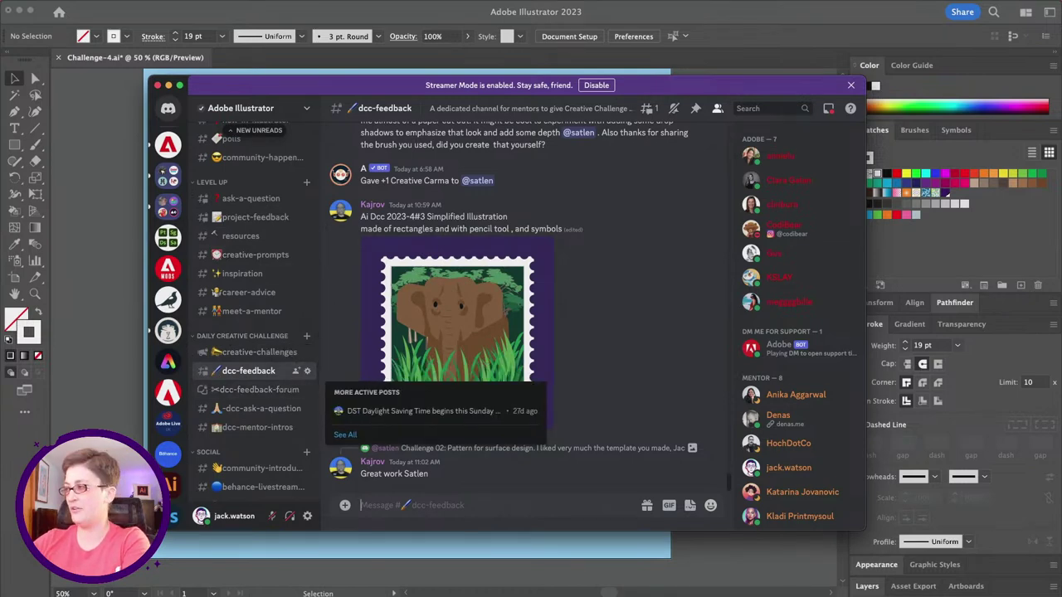
left_click_drag(807, 448, 604, 488)
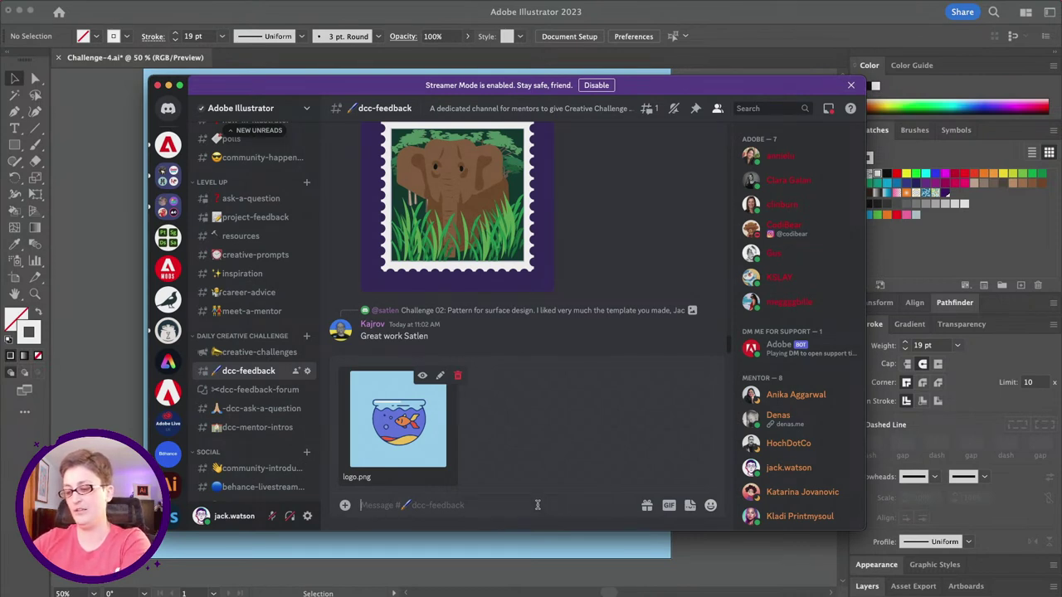
- Caption the attached fishbowl image "live paint fish bowl" and send it to the channel
type("live paint f")
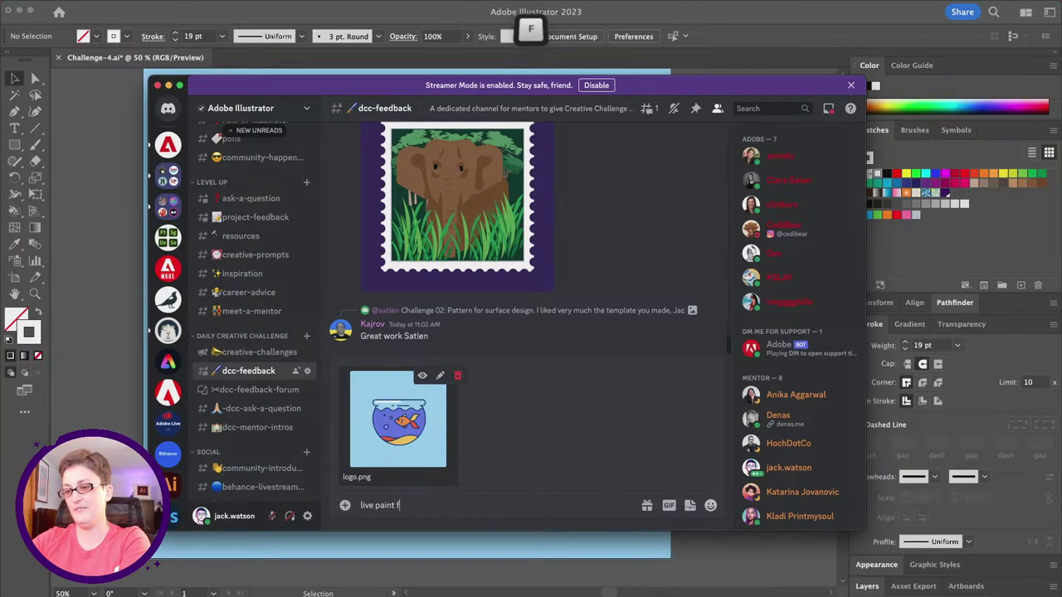
type("ish bowl")
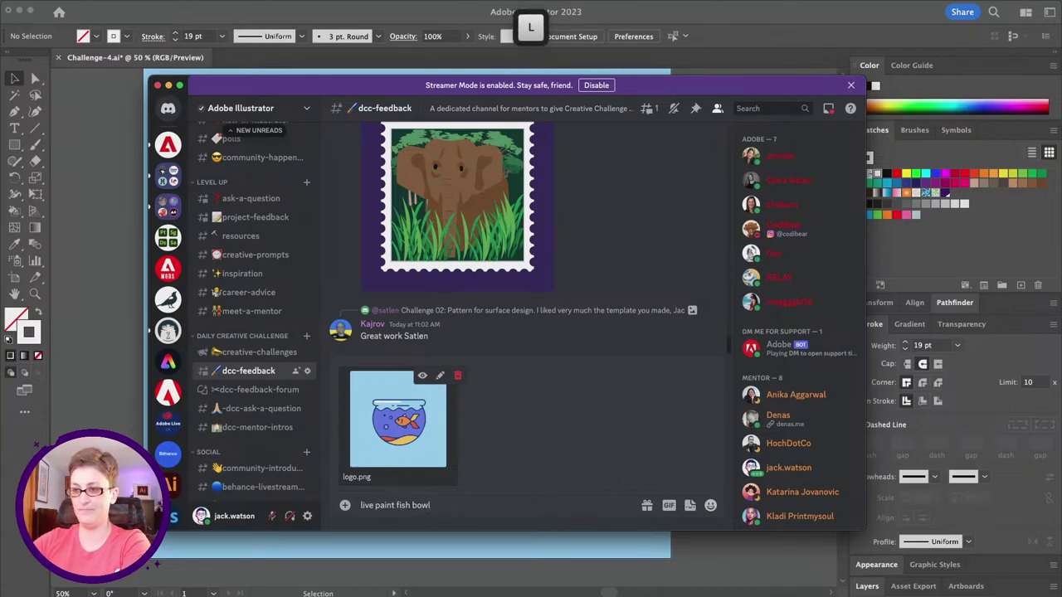
key("Return")
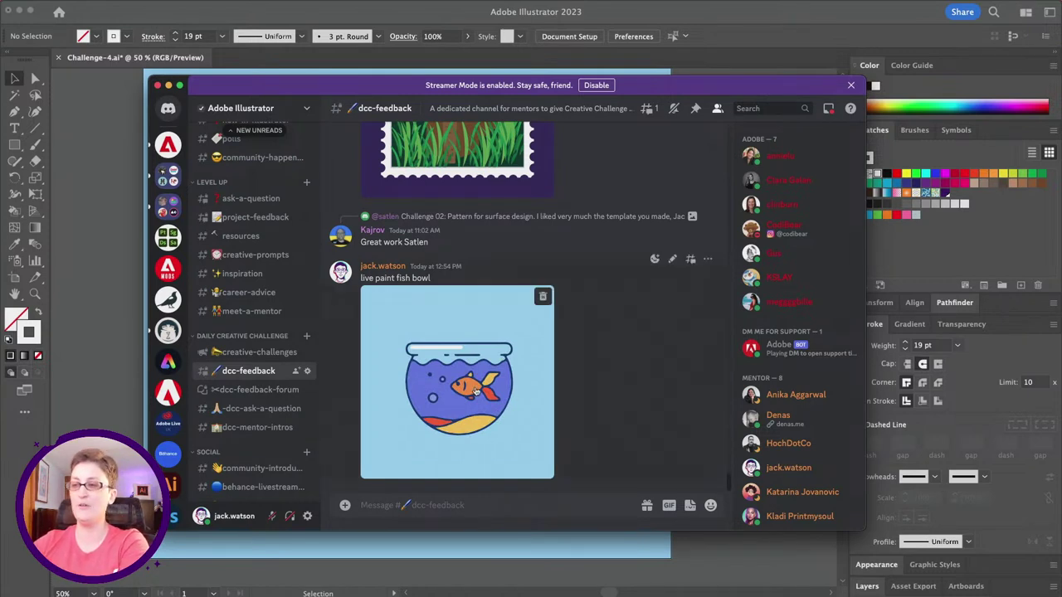
- Look through the earlier dcc-feedback posts, enlarging the elephant stamp and the cat face stamp illustrations
scroll(476, 375, "up", 5)
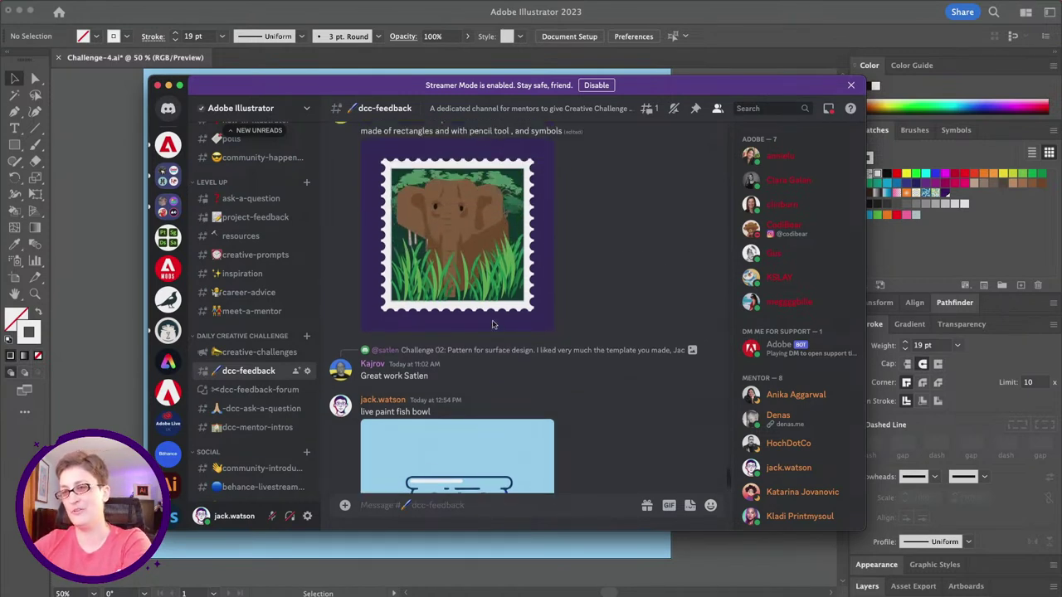
left_click(502, 324)
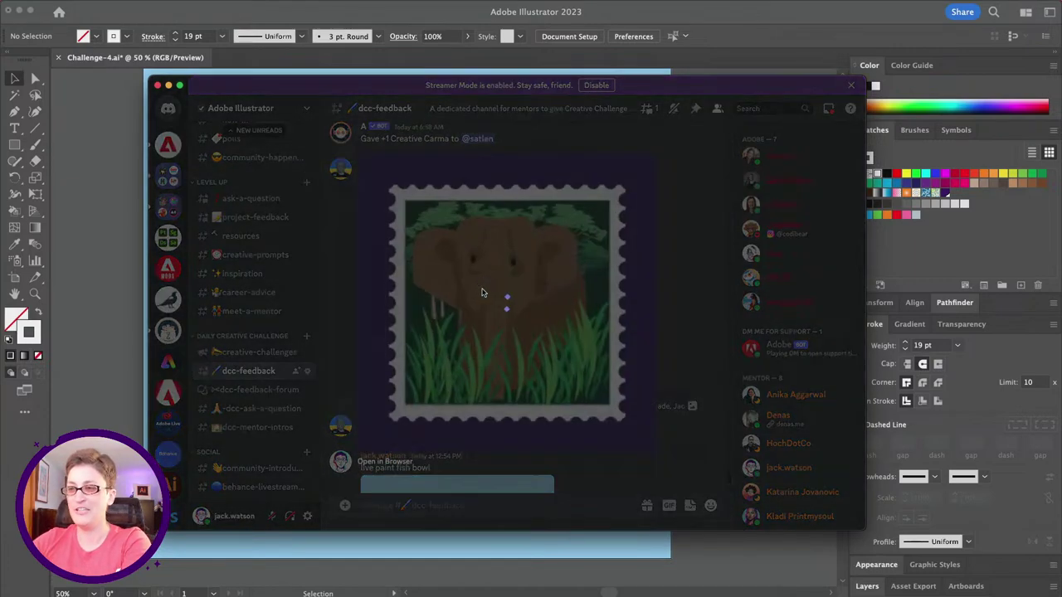
left_click(587, 500)
scroll(474, 355, "up", 2)
scroll(474, 355, "up", 3)
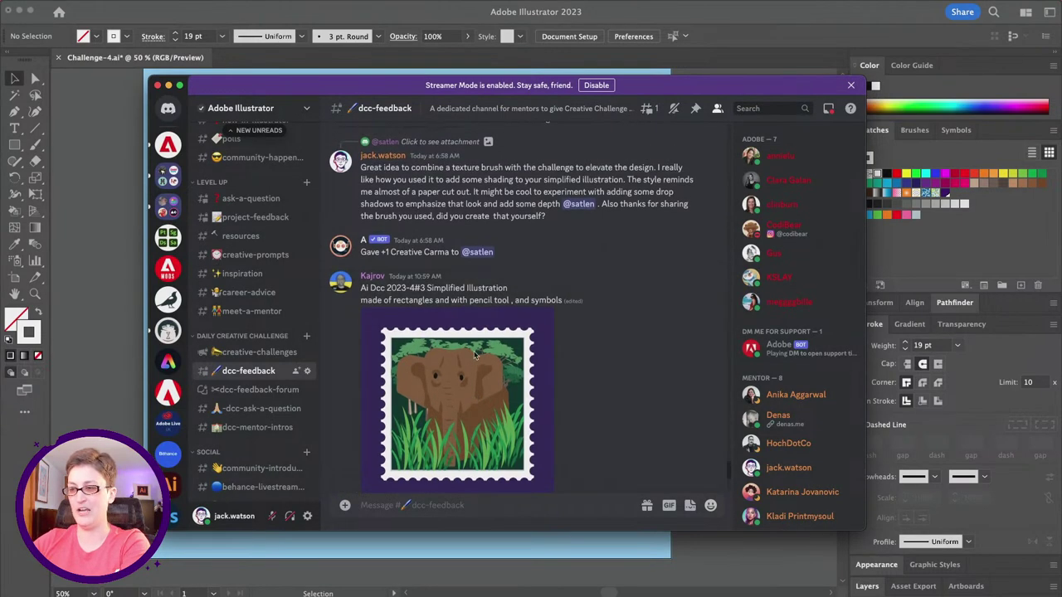
scroll(473, 355, "up", 6)
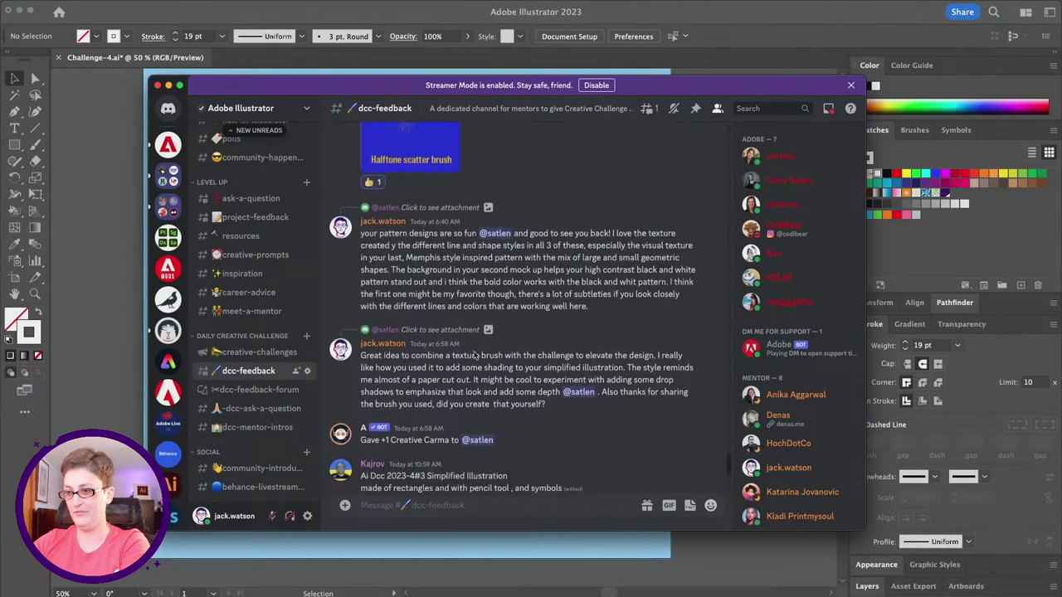
scroll(474, 355, "up", 4)
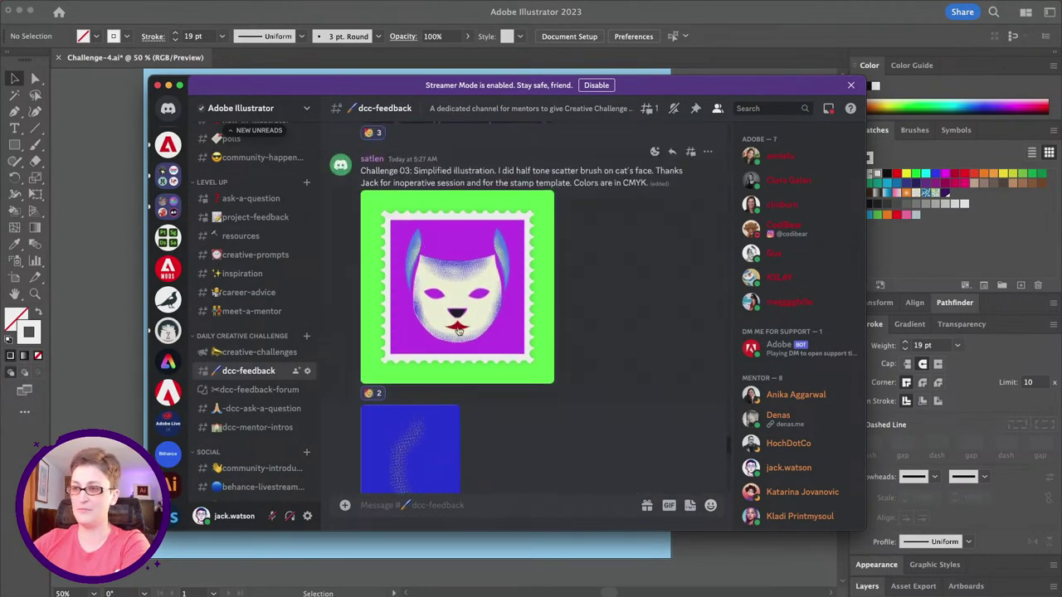
left_click(457, 320)
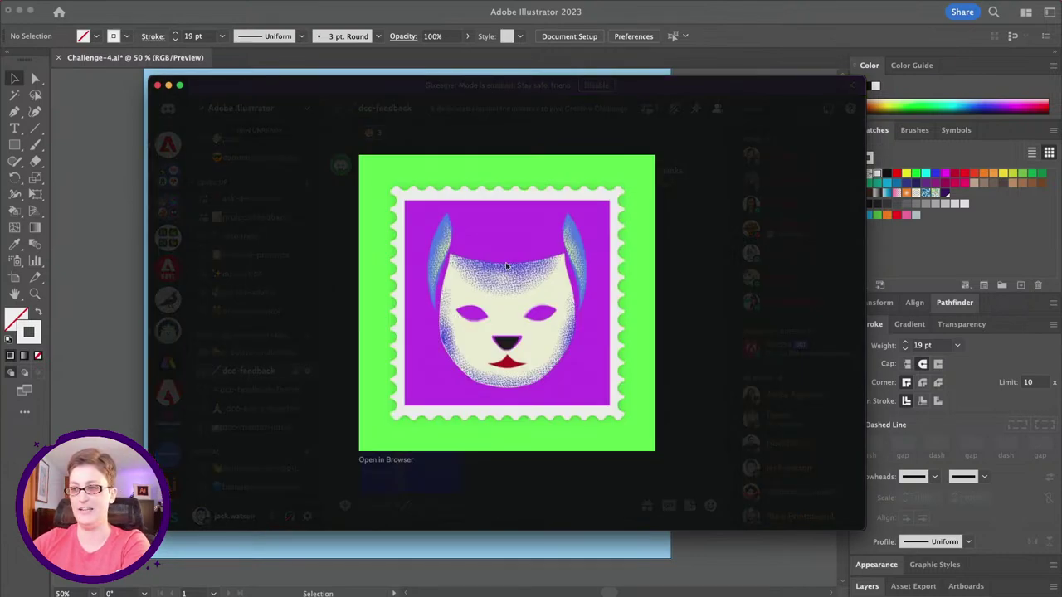
left_click(521, 487)
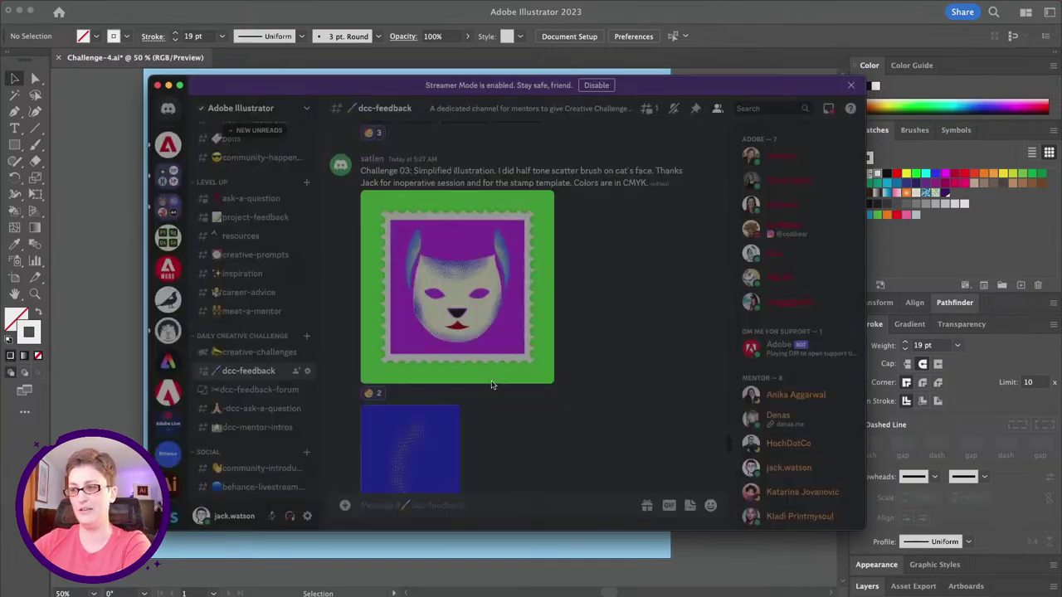
- Go further back to the Challenge 02 pattern designs and enlarge the light blue plaid pattern mockup
scroll(492, 387, "up", 8)
scroll(492, 386, "up", 8)
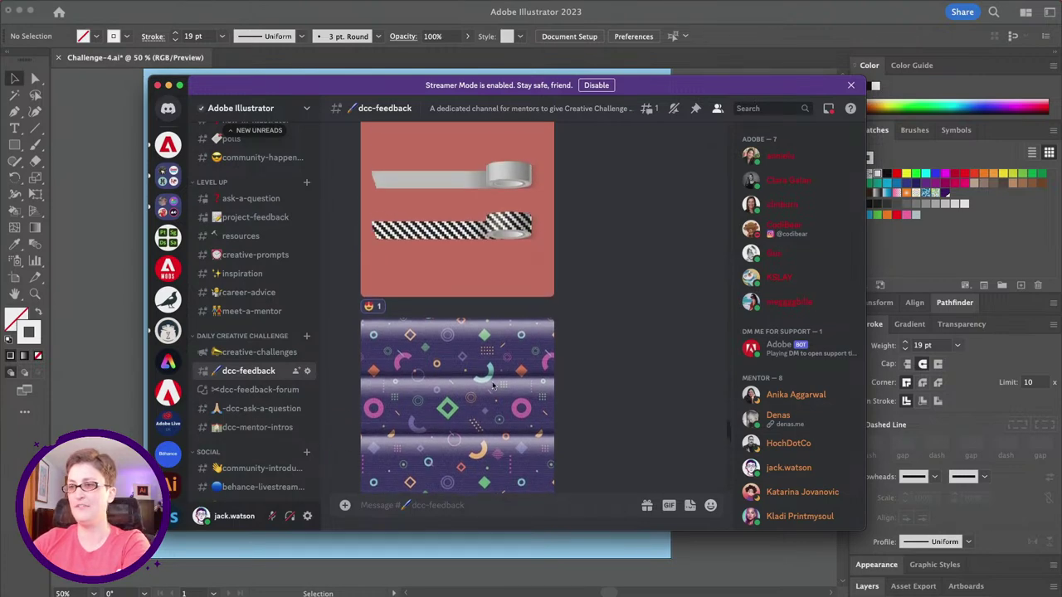
left_click(469, 284)
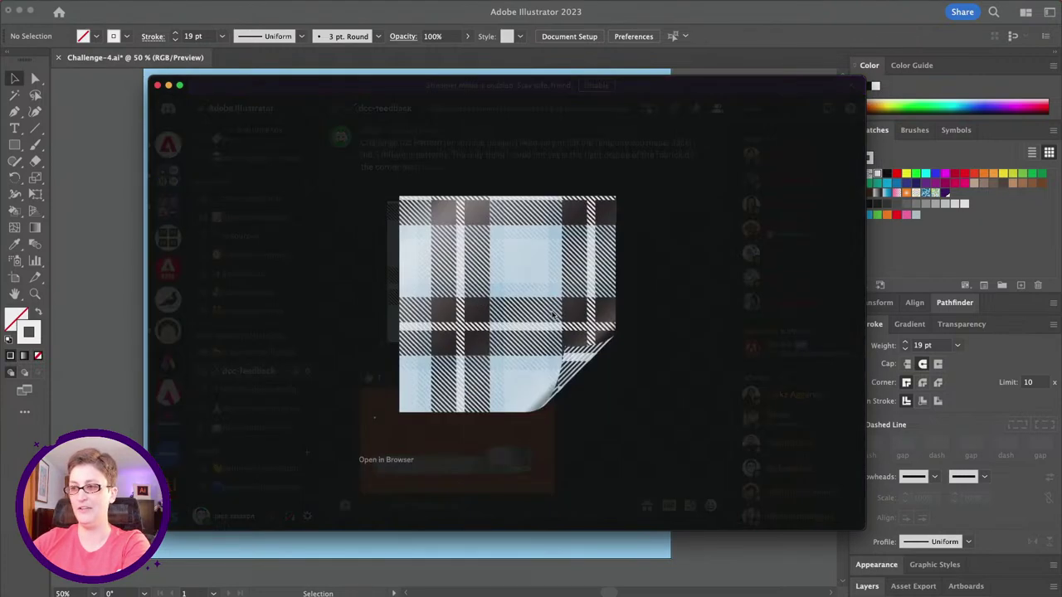